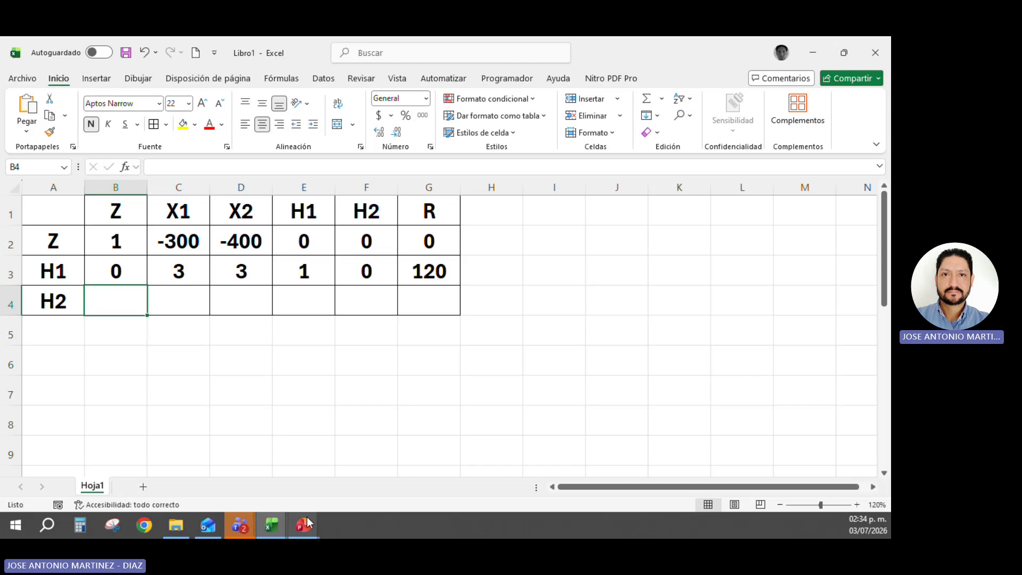
# Check the second constraint equation on the PowerPoint example slide and return to the Excel workbook.
pyautogui.moveTo(306, 518)
pyautogui.moveTo(294, 477)
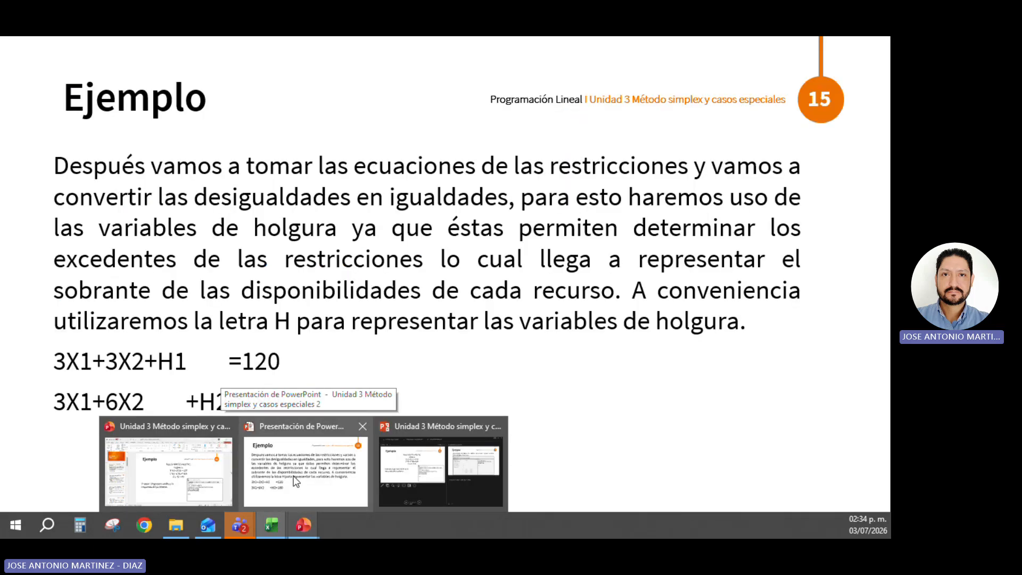
pyautogui.click(296, 482)
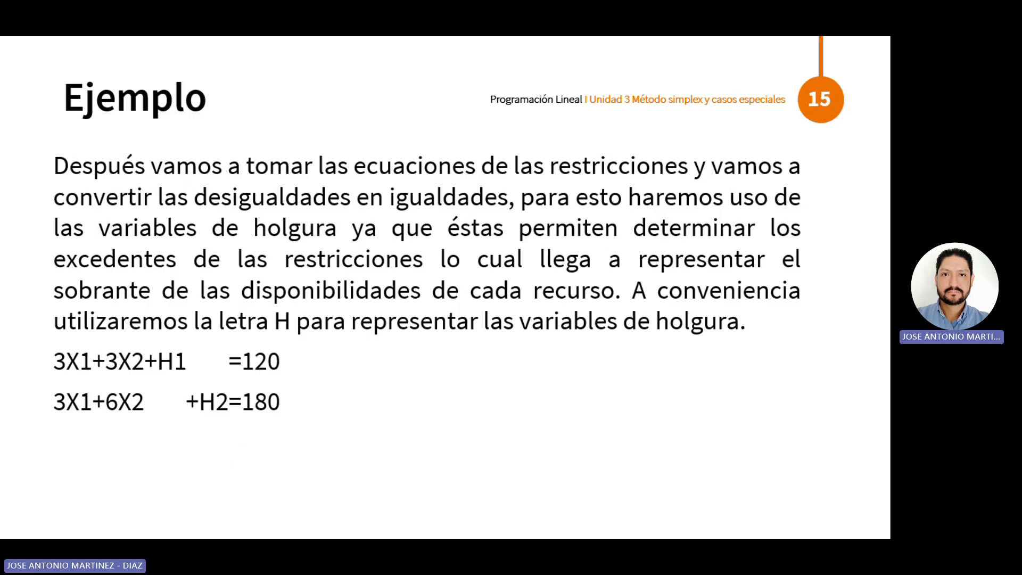
pyautogui.hotkey('alt', 'Tab')
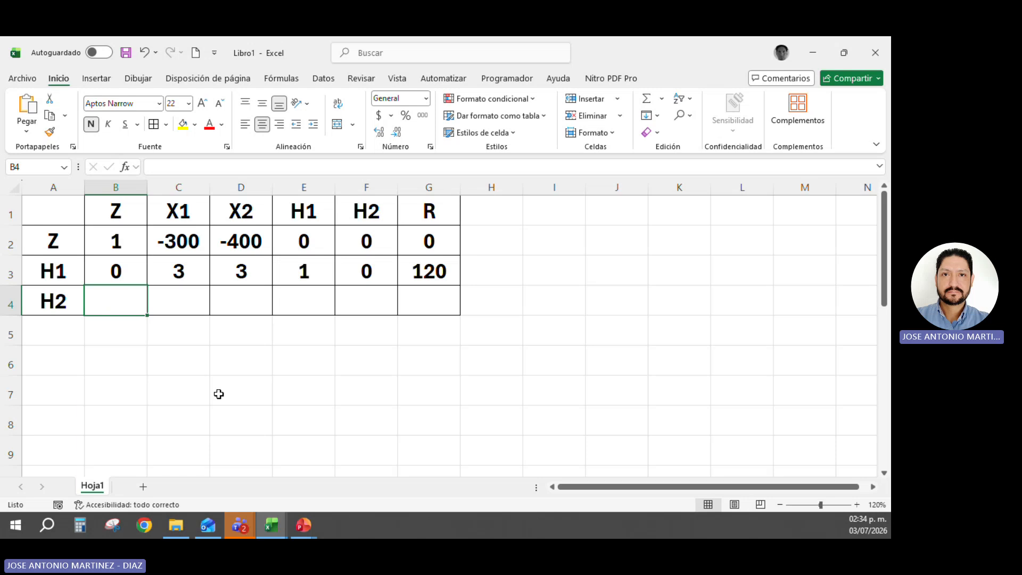
# Fill the H2 row of the simplex table from column Z to R with 0, 3, 6, 0, 1 and 180.
pyautogui.write('0')
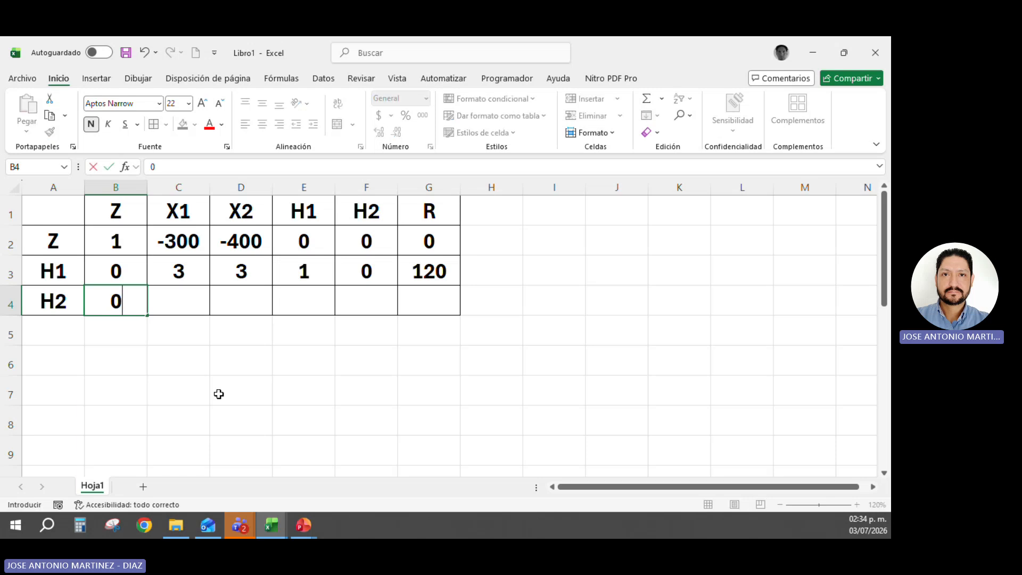
pyautogui.press('Tab')
pyautogui.write('3')
pyautogui.press('Tab')
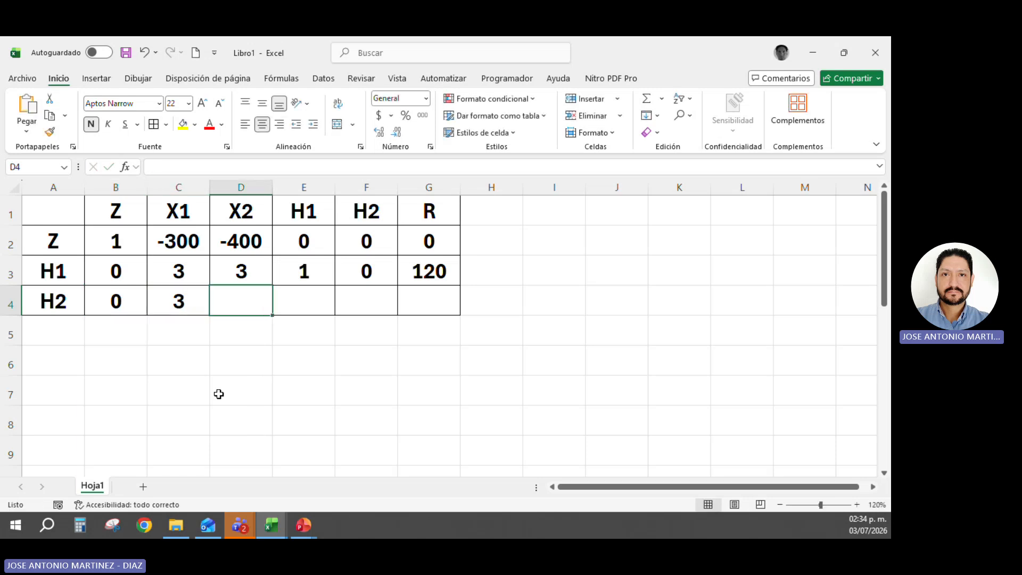
pyautogui.write('6')
pyautogui.press('Tab')
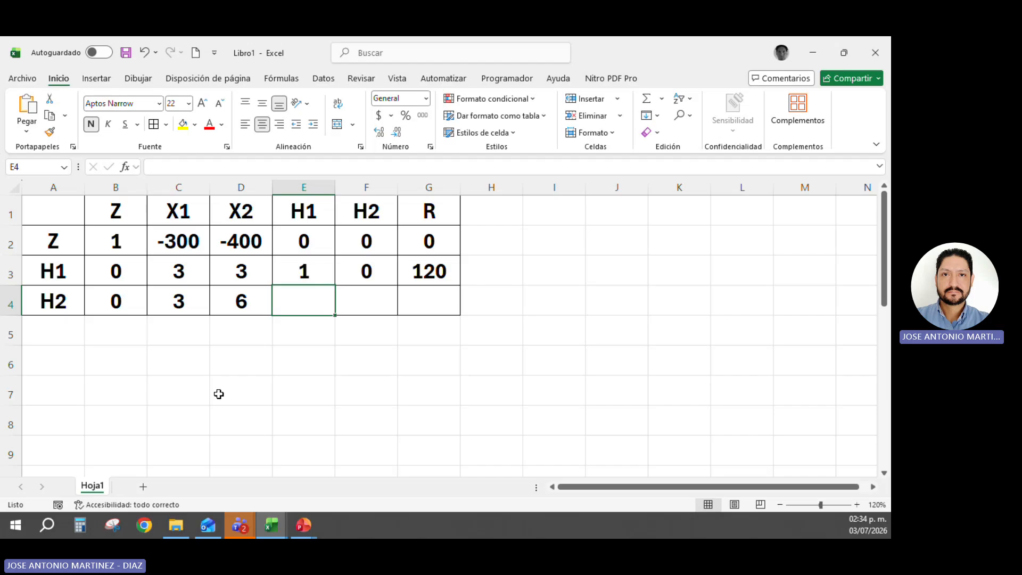
pyautogui.write('0')
pyautogui.press('Tab')
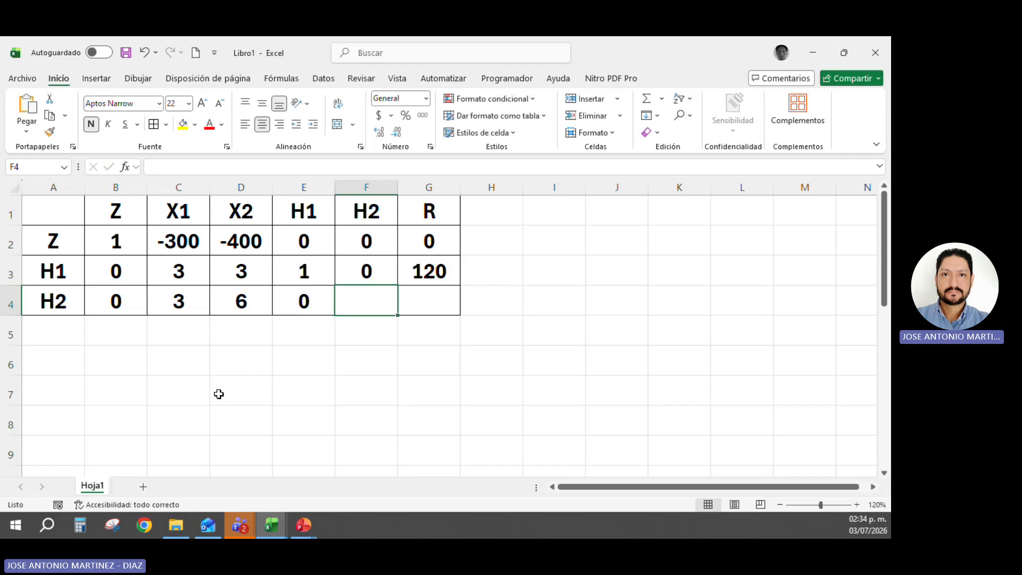
pyautogui.write('1')
pyautogui.press('Tab')
pyautogui.write('180')
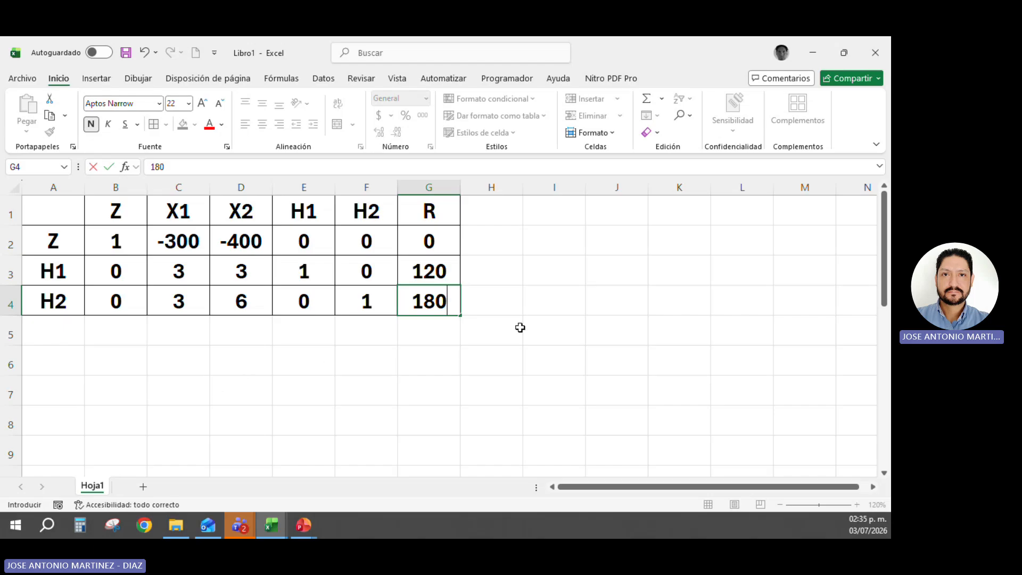
pyautogui.press('Down')
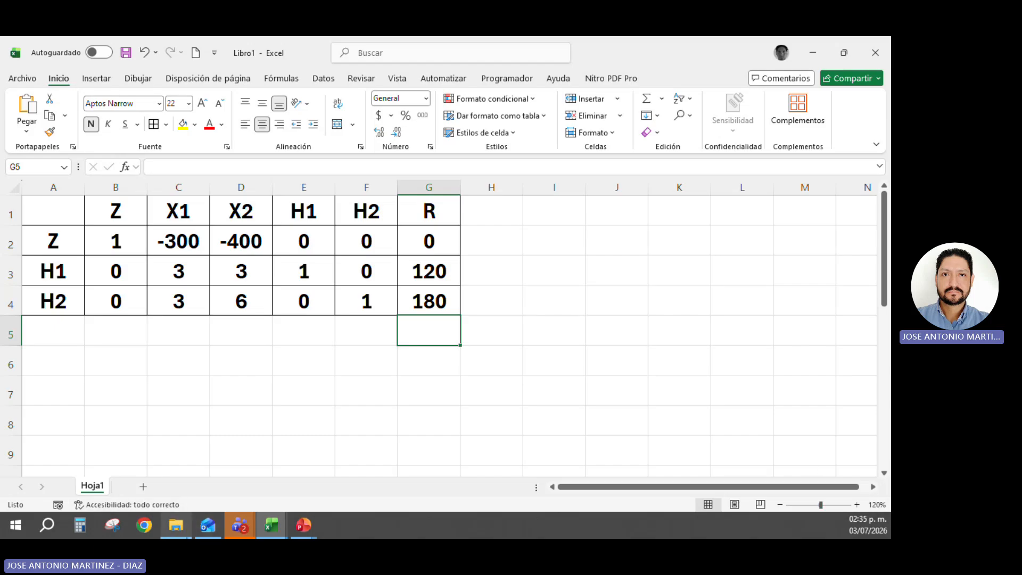
# Compare the X1 and X2 coefficients in the Z row and highlight the X2 column, D1:D4, with yellow fill.
pyautogui.moveTo(177, 527)
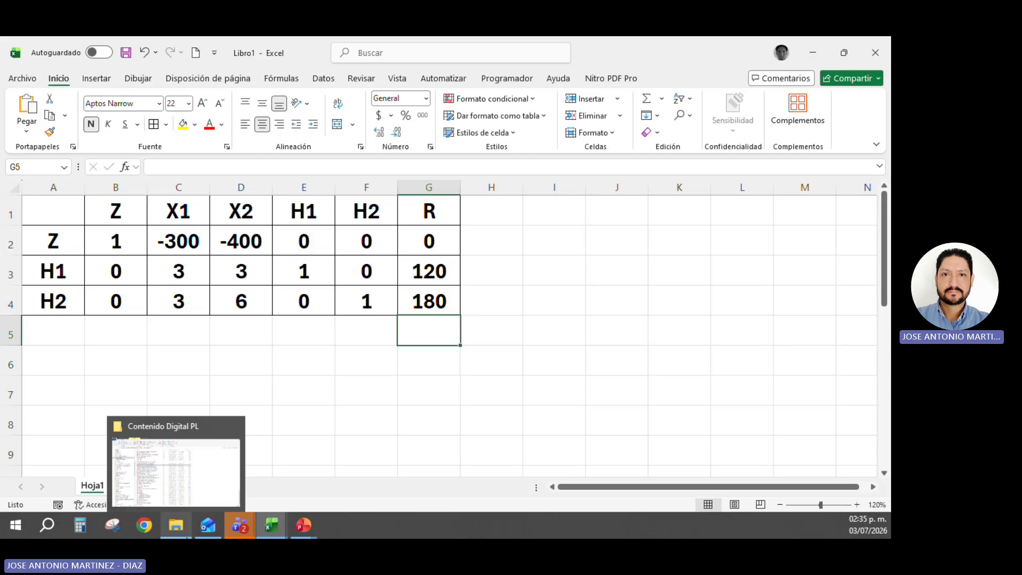
pyautogui.click(631, 311)
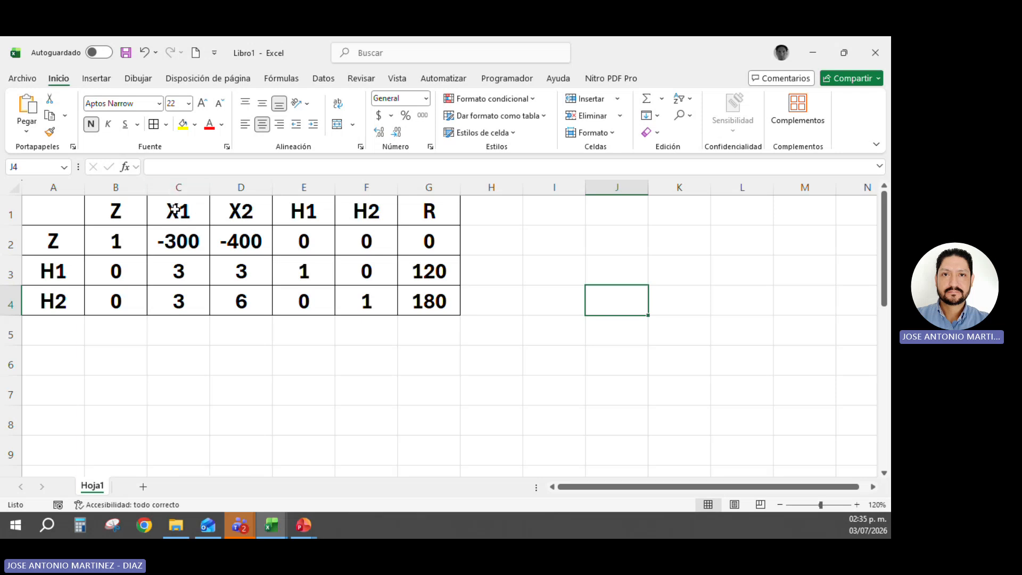
pyautogui.click(11, 239)
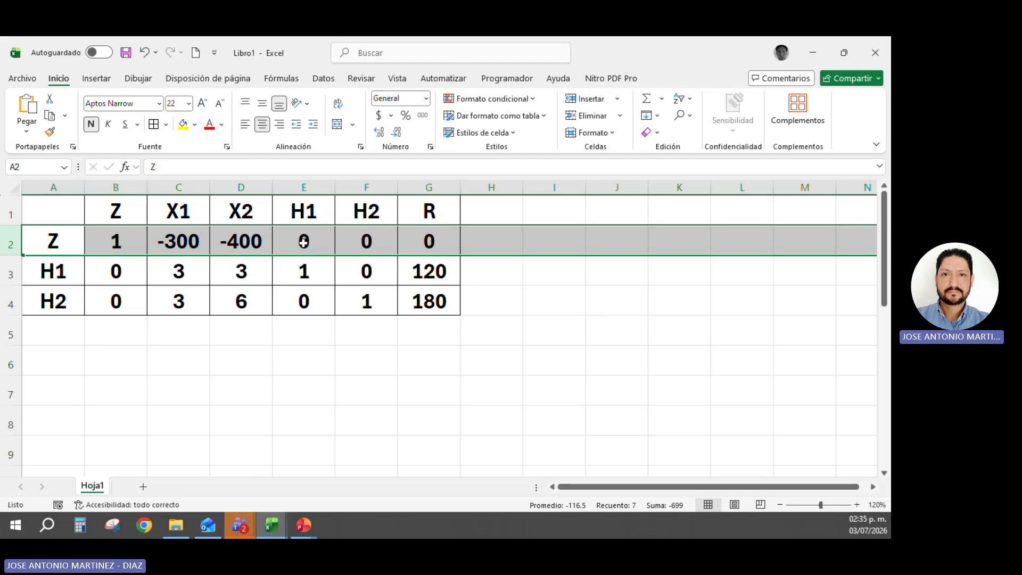
pyautogui.moveTo(187, 209); pyautogui.dragTo(234, 240)
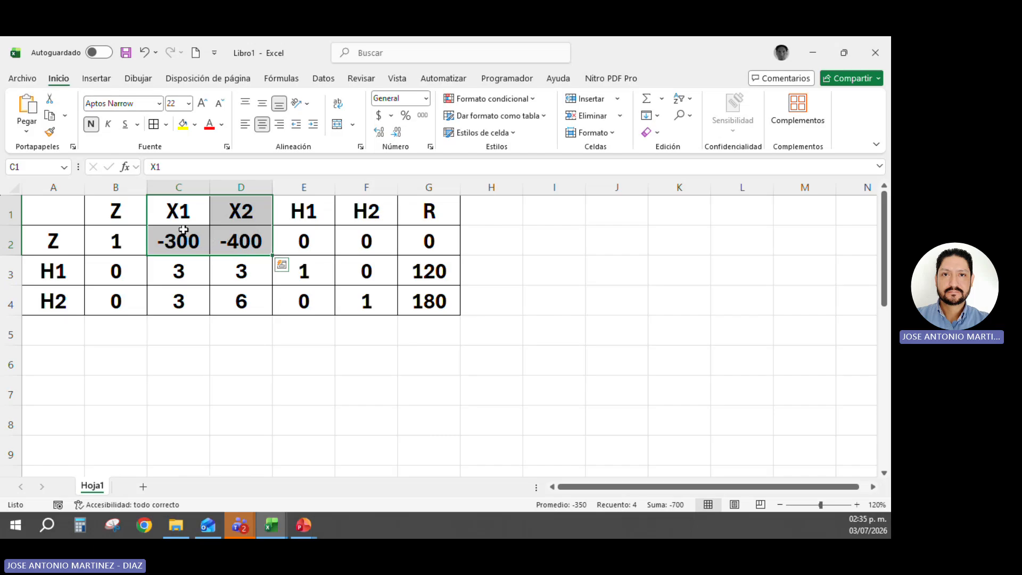
pyautogui.click(238, 236)
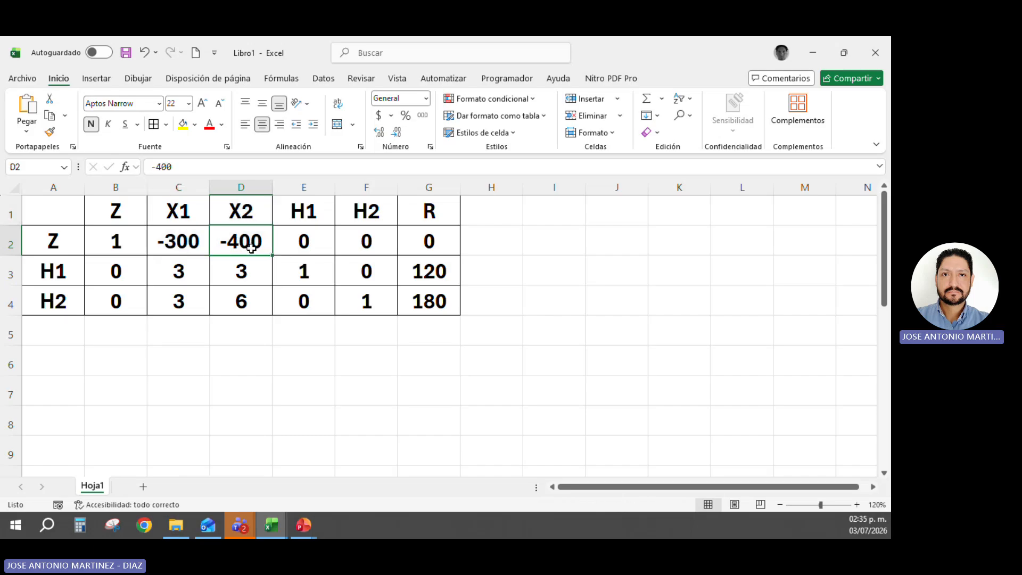
pyautogui.moveTo(247, 210); pyautogui.dragTo(242, 299)
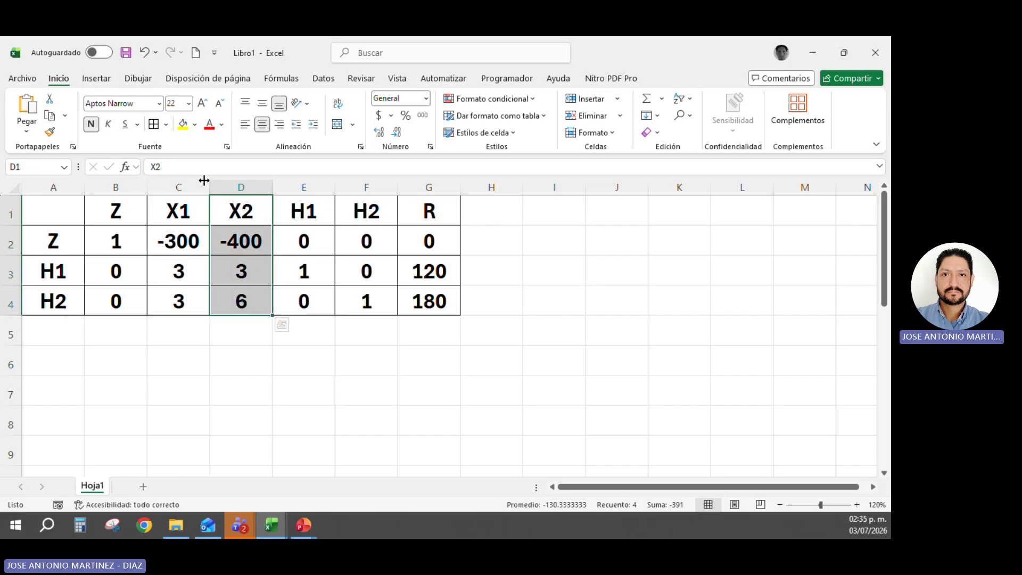
pyautogui.click(183, 125)
# Insert an empty row above the simplex table's header row.
pyautogui.click(8, 208)
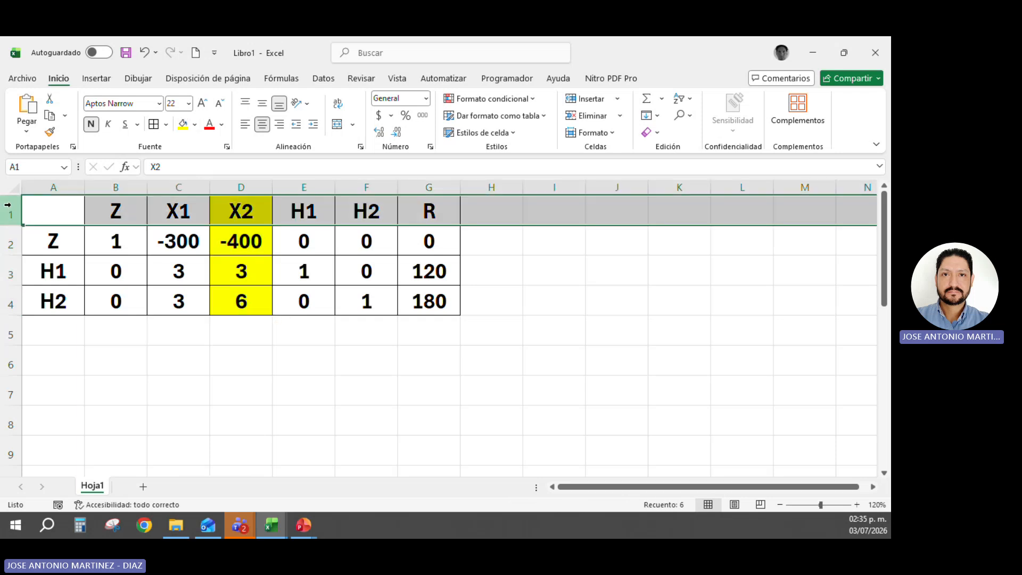
pyautogui.rightClick(7, 204)
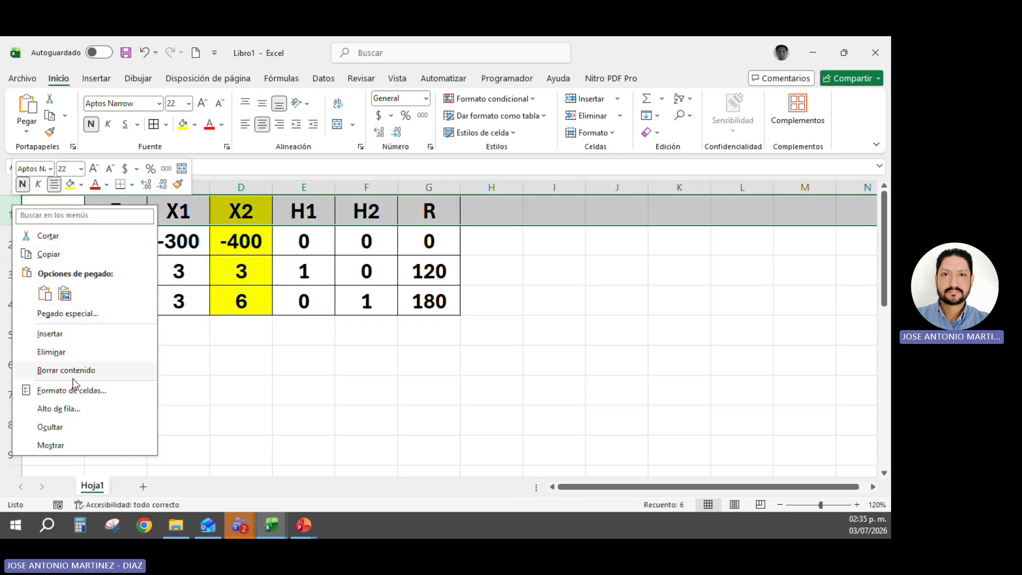
pyautogui.click(50, 333)
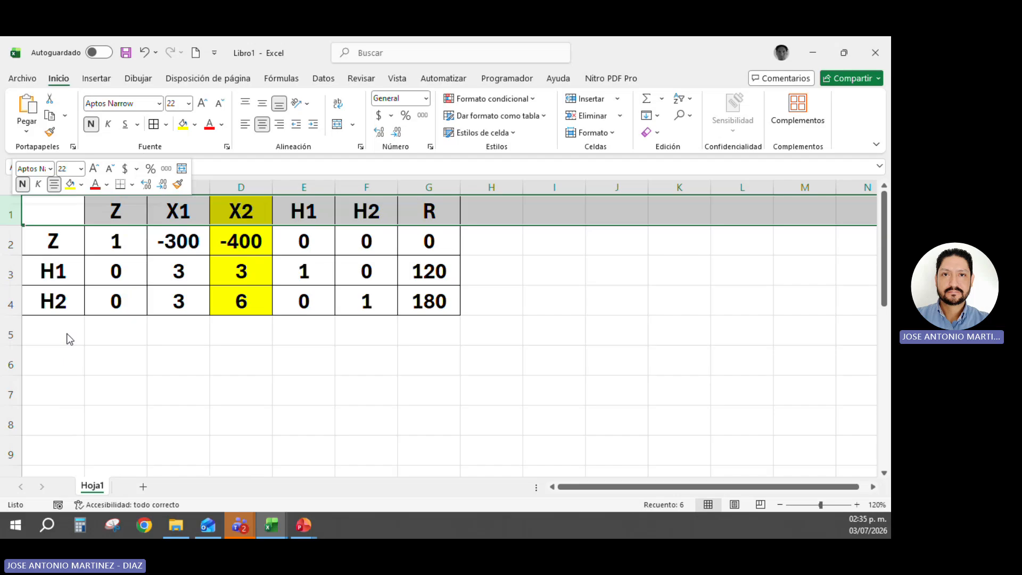
pyautogui.click(387, 383)
# Label the highlighted X2 column as CP in cell D1.
pyautogui.click(246, 210)
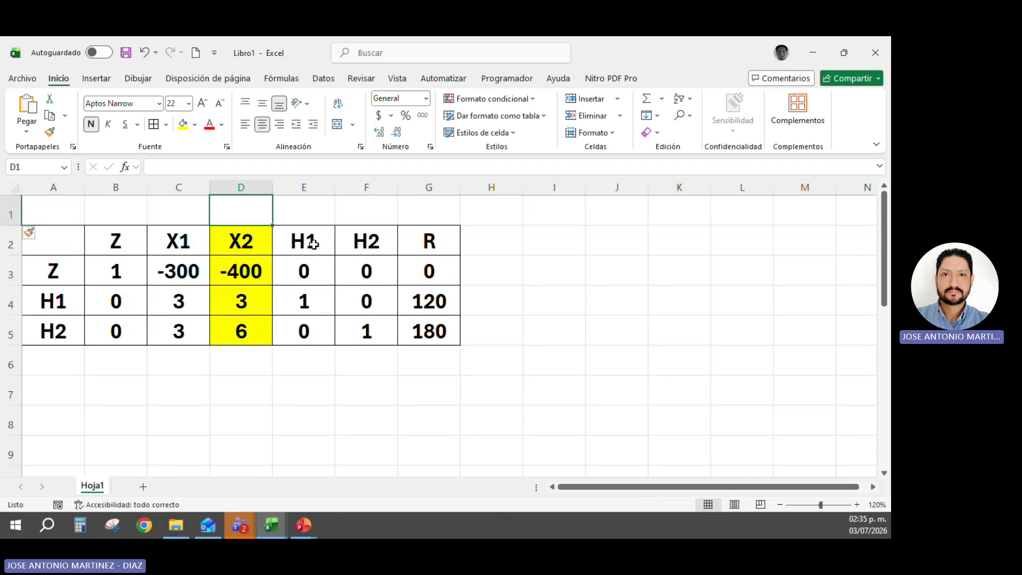
pyautogui.write('c')
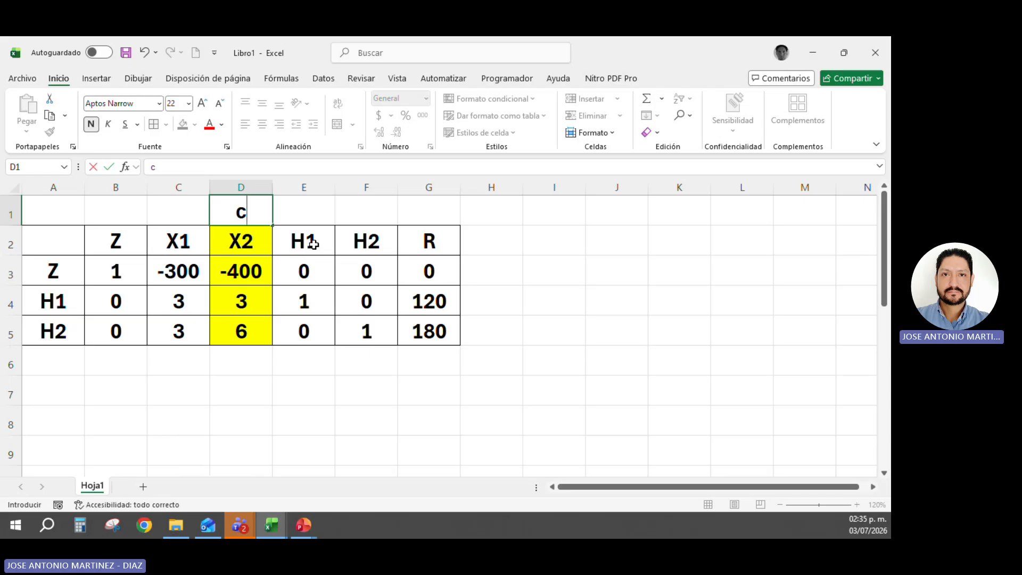
pyautogui.write('p')
pyautogui.press('BackSpace')
pyautogui.press('BackSpace')
pyautogui.write('CP')
pyautogui.press('Return')
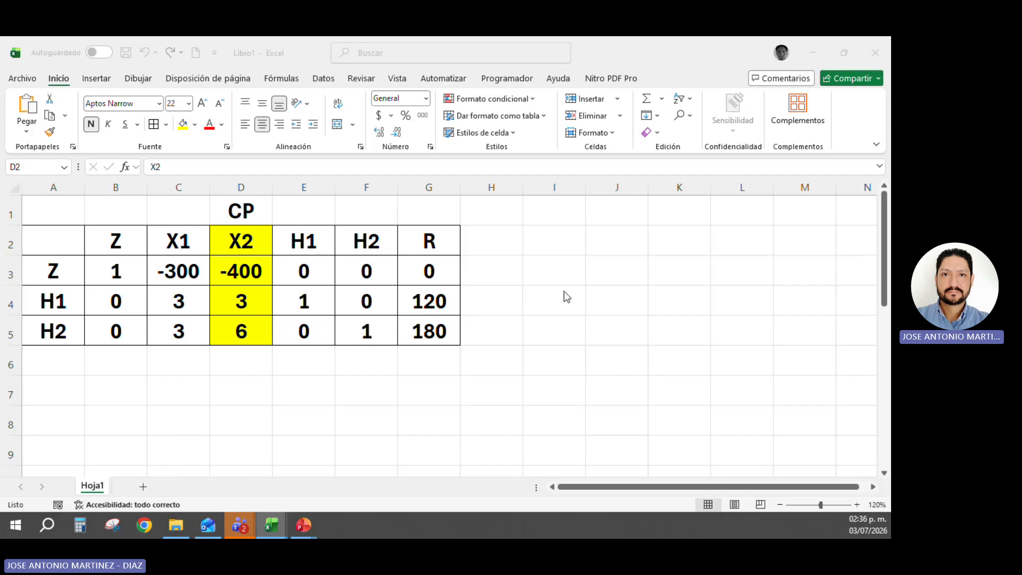
# Calculate the H1 row's ratio in I4 with =G4/D4 and copy the formula down to I5 for the H2 row.
pyautogui.click(537, 306)
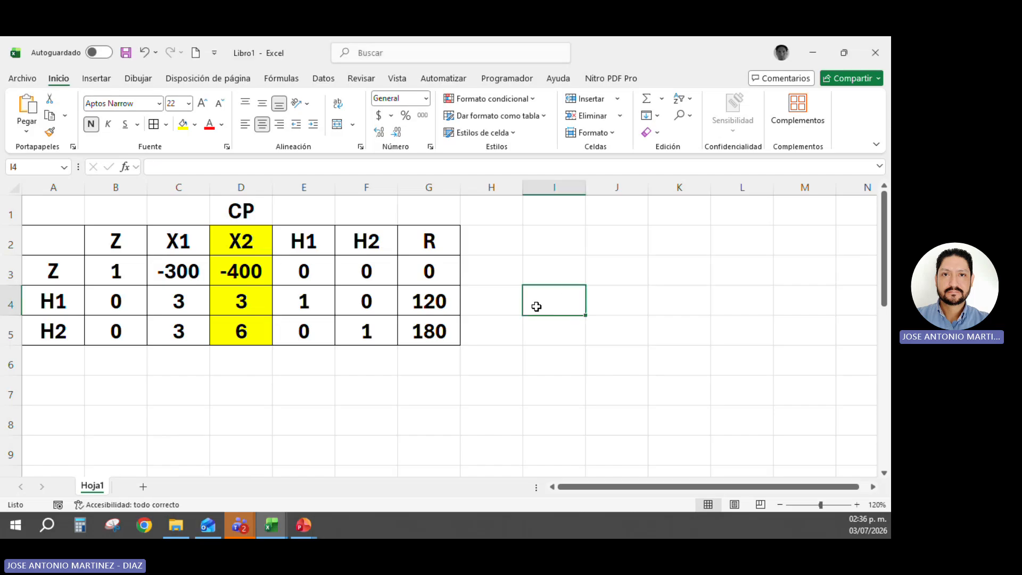
pyautogui.write('=')
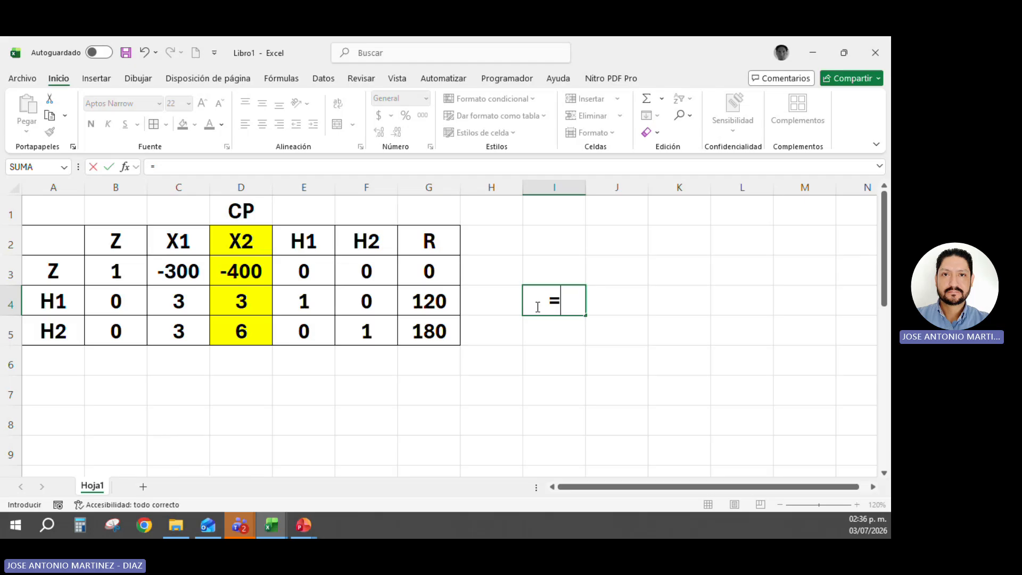
pyautogui.click(450, 302)
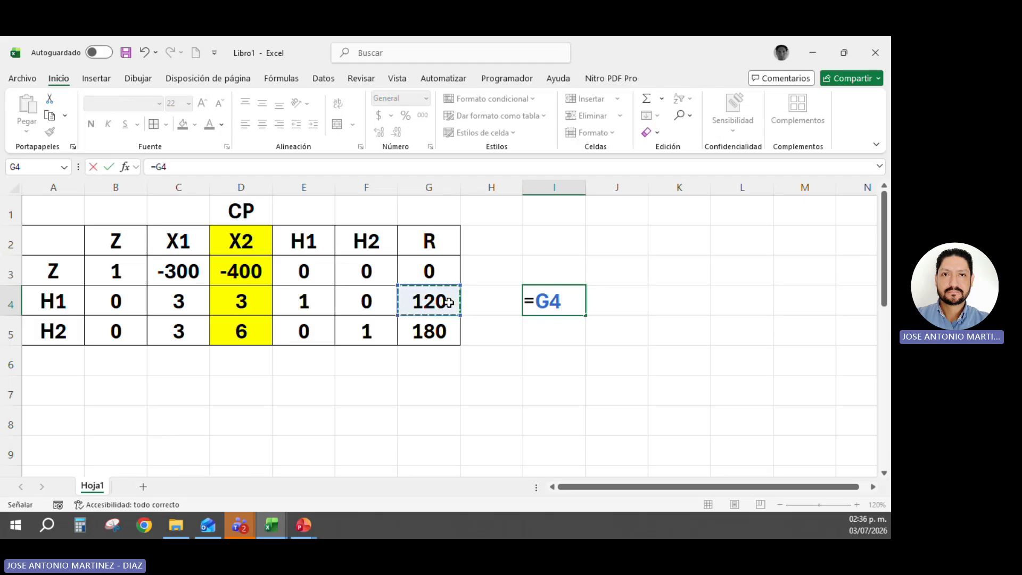
pyautogui.write('/')
pyautogui.click(239, 305)
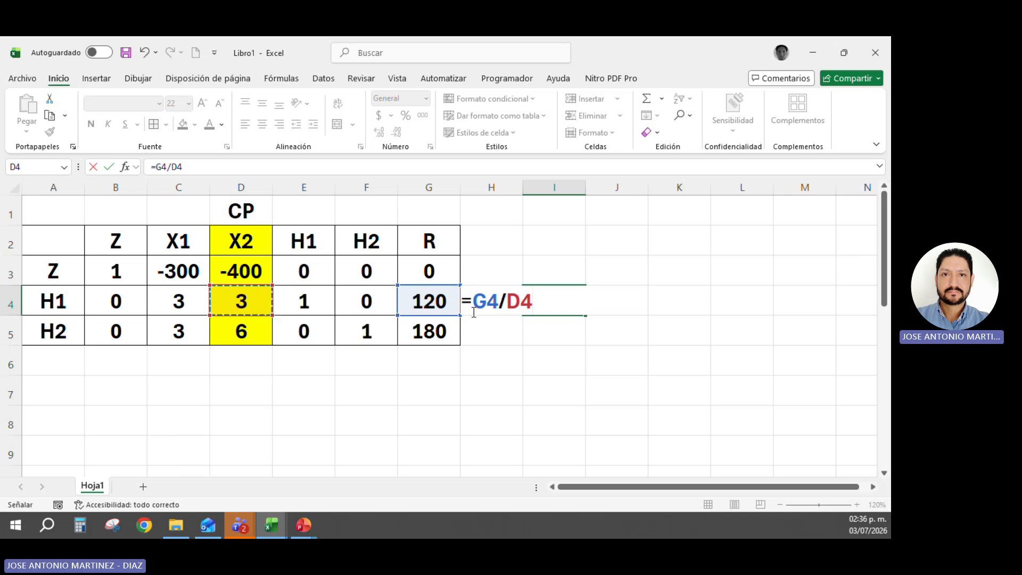
pyautogui.press('Return')
pyautogui.press('Up')
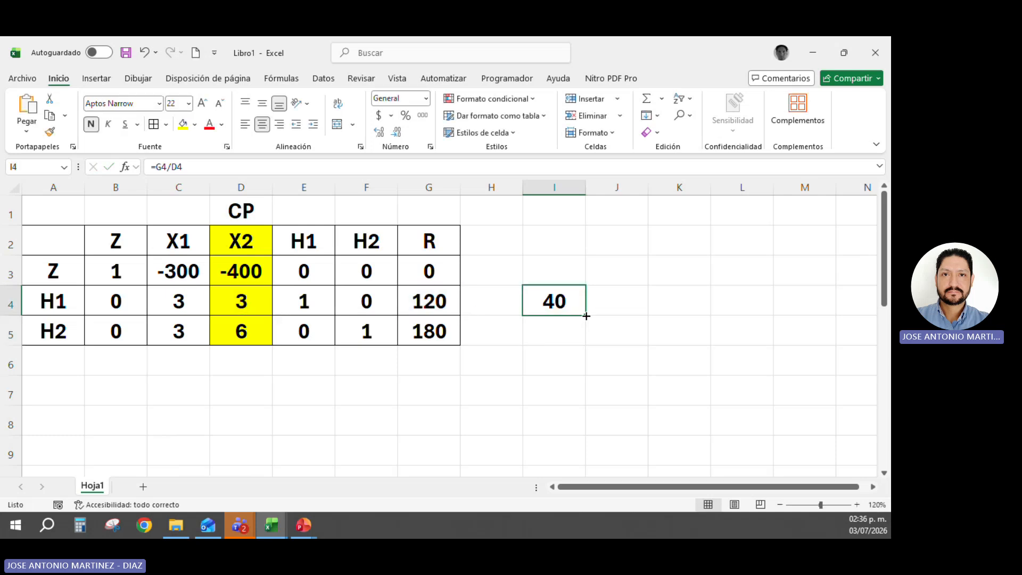
pyautogui.moveTo(587, 316); pyautogui.dragTo(580, 346)
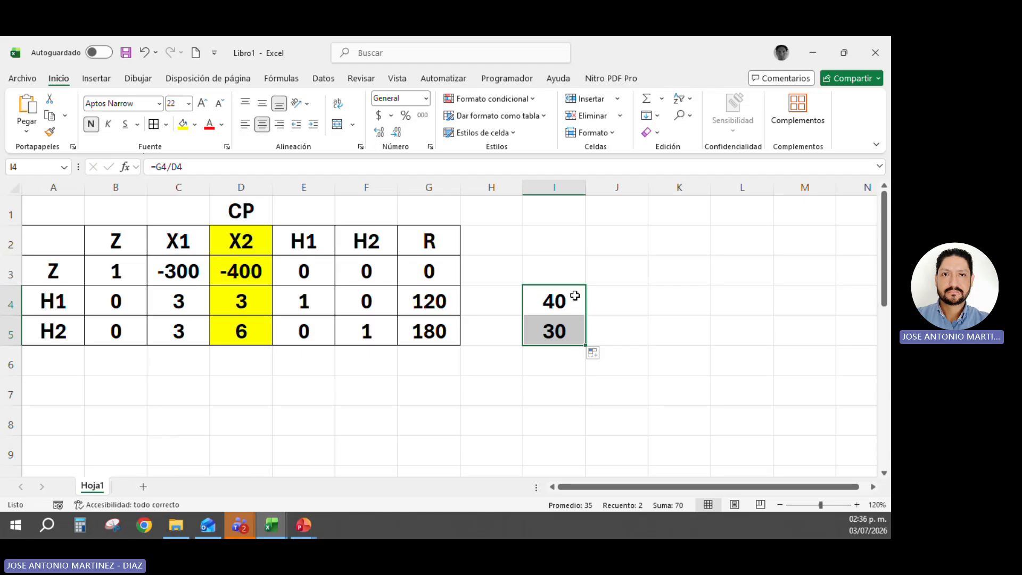
# Examine the ratio formulas in I4 and I5 and compare the results for rows H1 and H2.
pyautogui.click(561, 333)
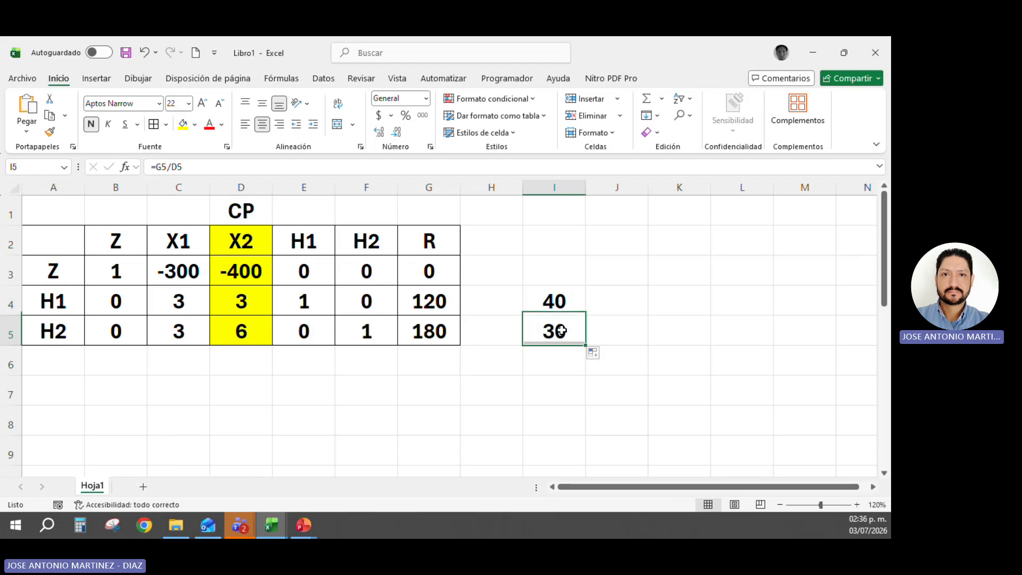
pyautogui.doubleClick(563, 331)
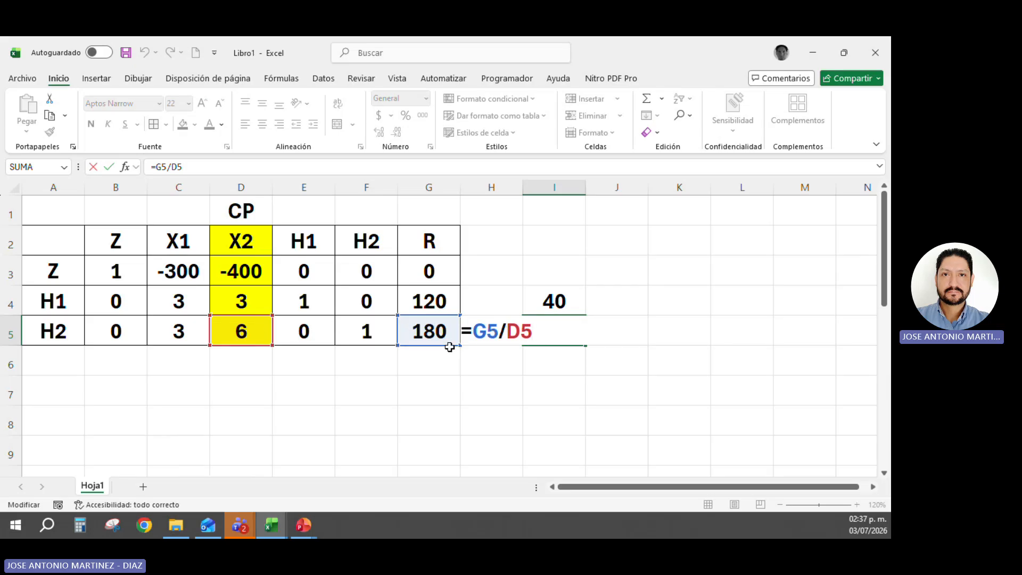
pyautogui.click(580, 334)
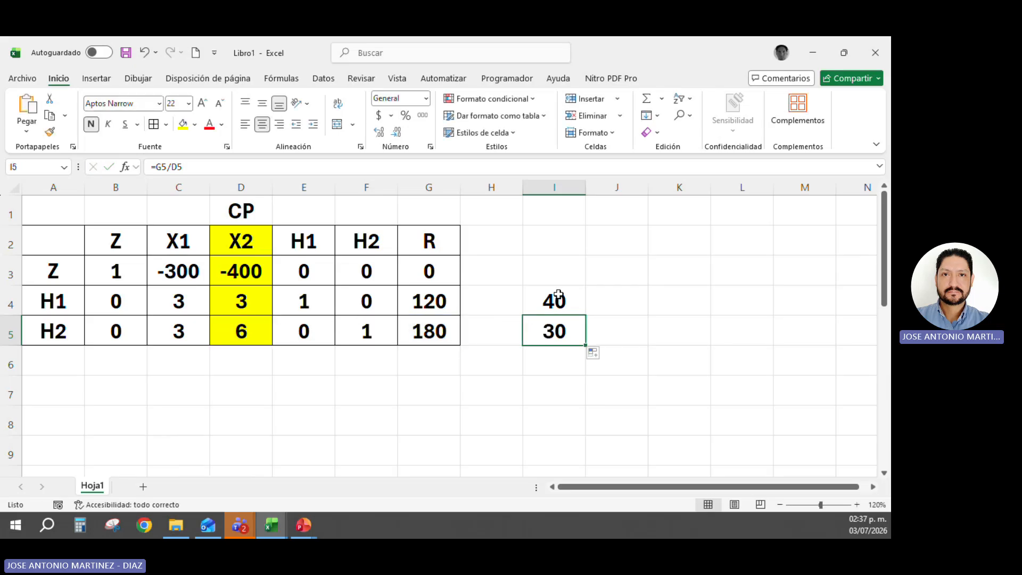
pyautogui.moveTo(561, 292); pyautogui.dragTo(556, 328)
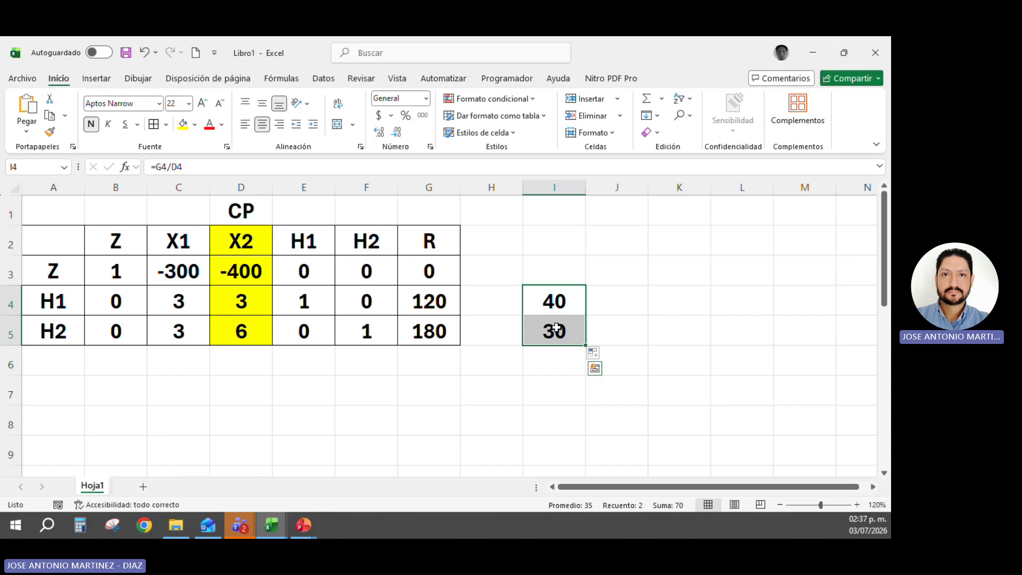
pyautogui.click(557, 328)
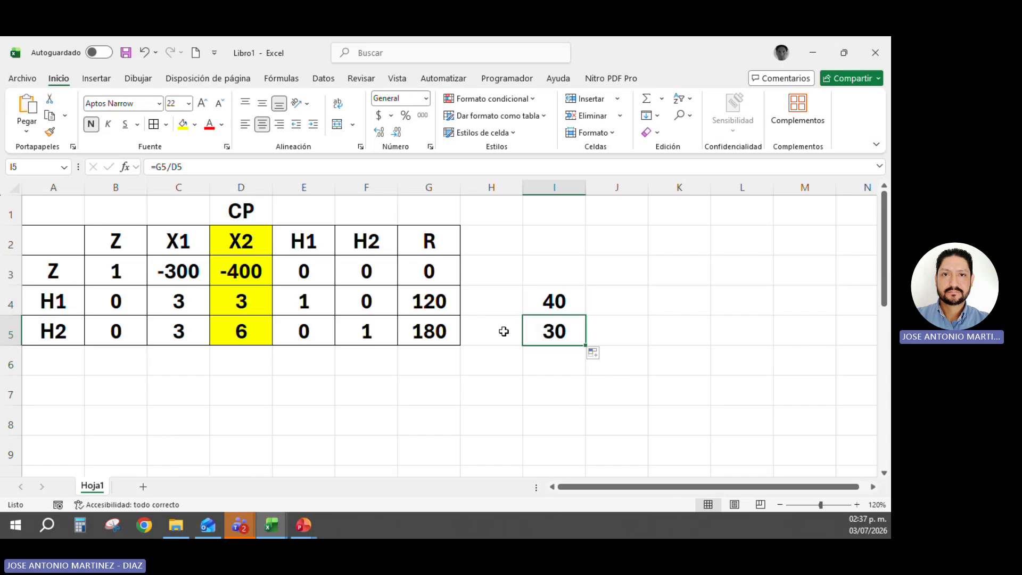
pyautogui.click(565, 297)
pyautogui.doubleClick(565, 297)
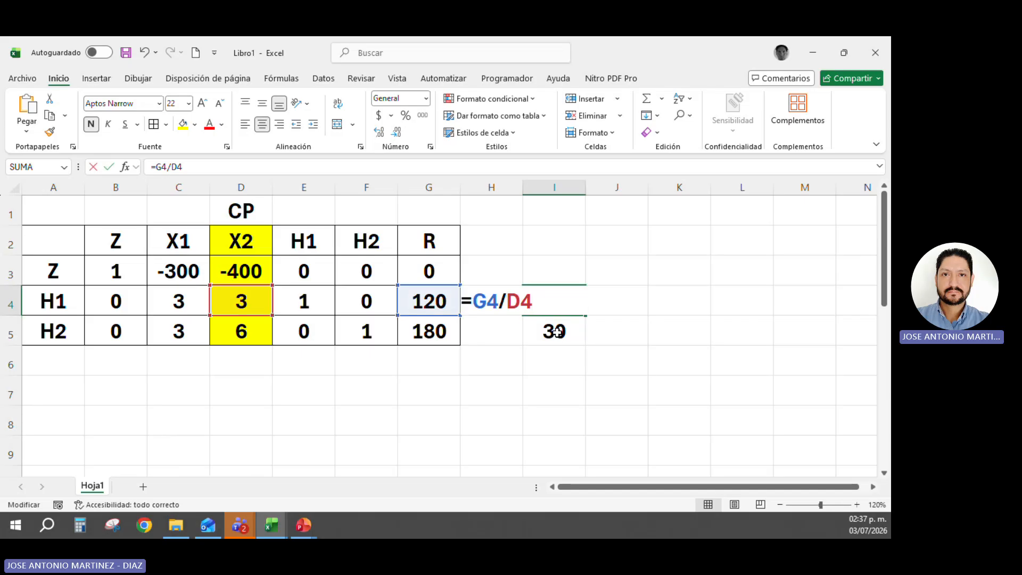
pyautogui.click(559, 332)
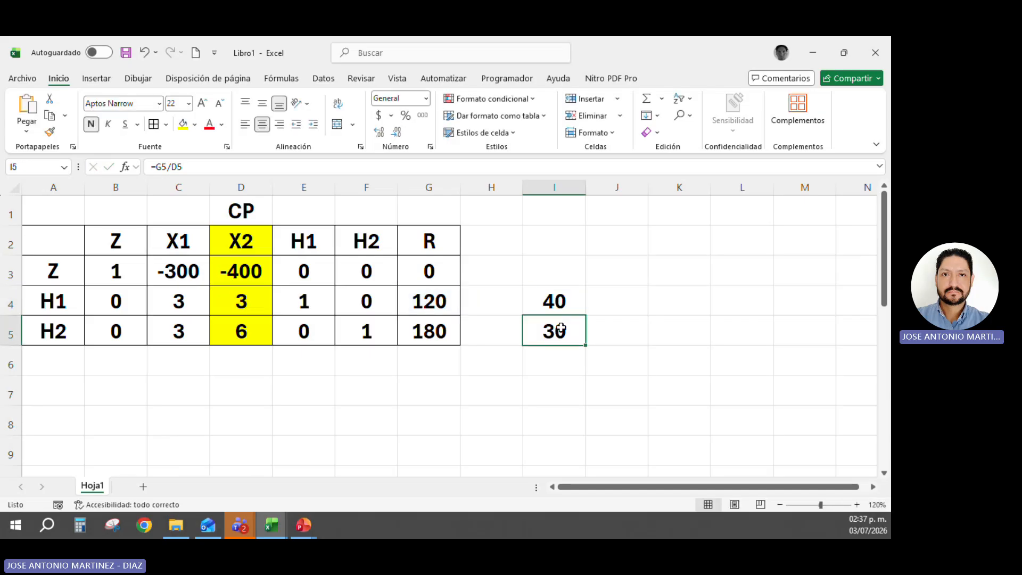
pyautogui.click(577, 306)
pyautogui.click(573, 327)
pyautogui.doubleClick(574, 327)
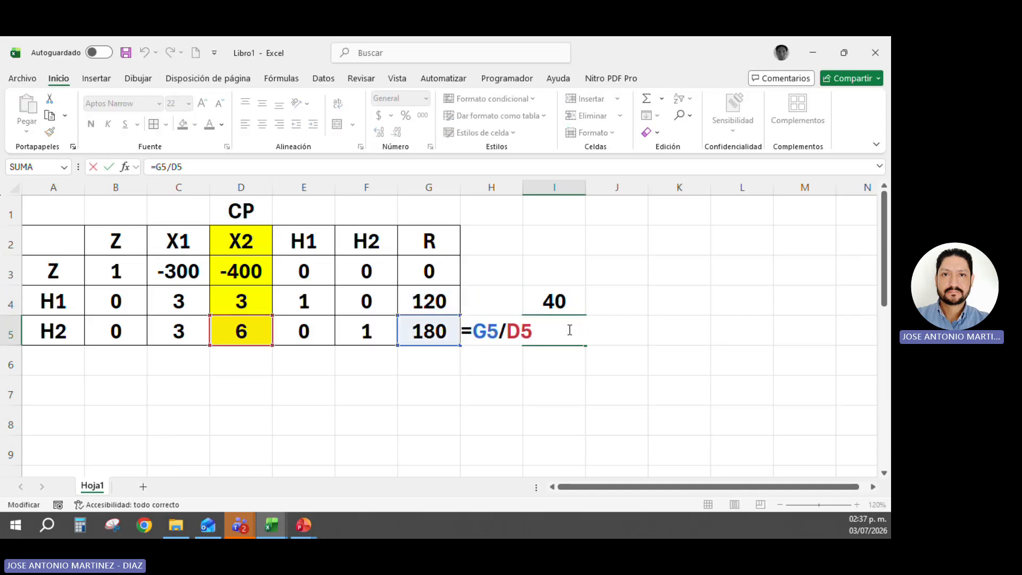
# Highlight the H2 row of the simplex table, A5:G5, with yellow fill as the pivot row.
pyautogui.press('Escape')
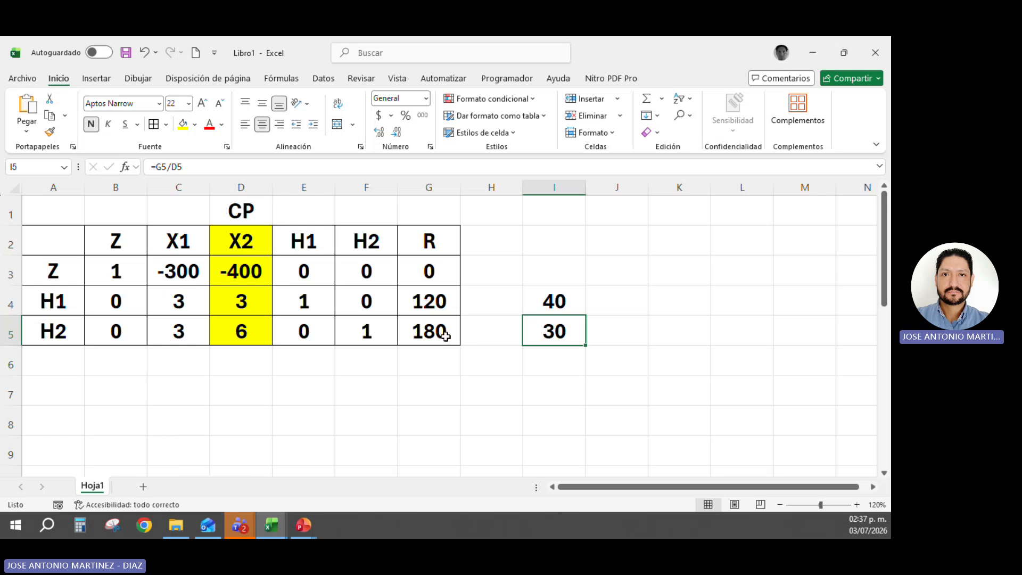
pyautogui.moveTo(442, 334); pyautogui.dragTo(59, 328)
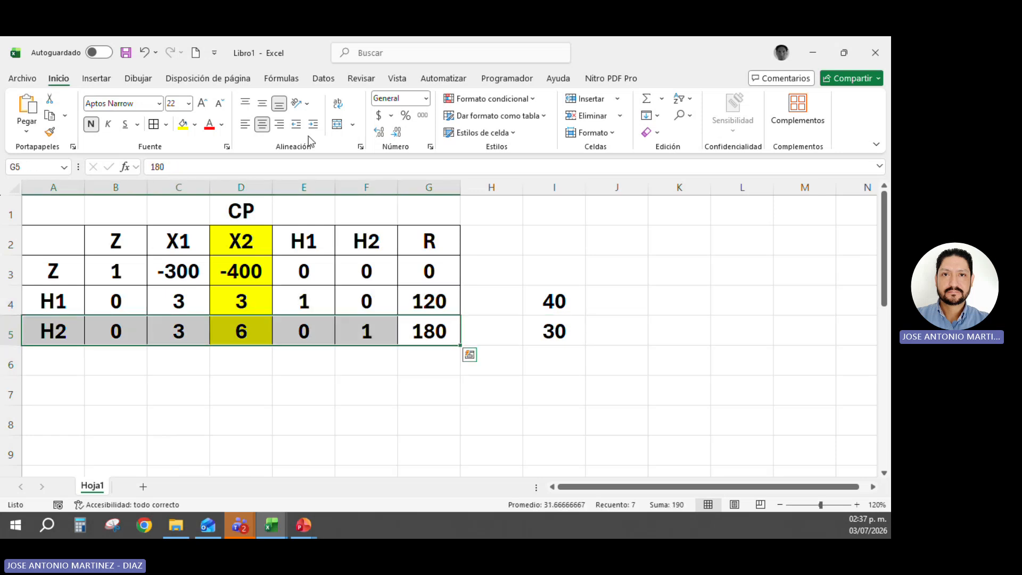
pyautogui.click(184, 125)
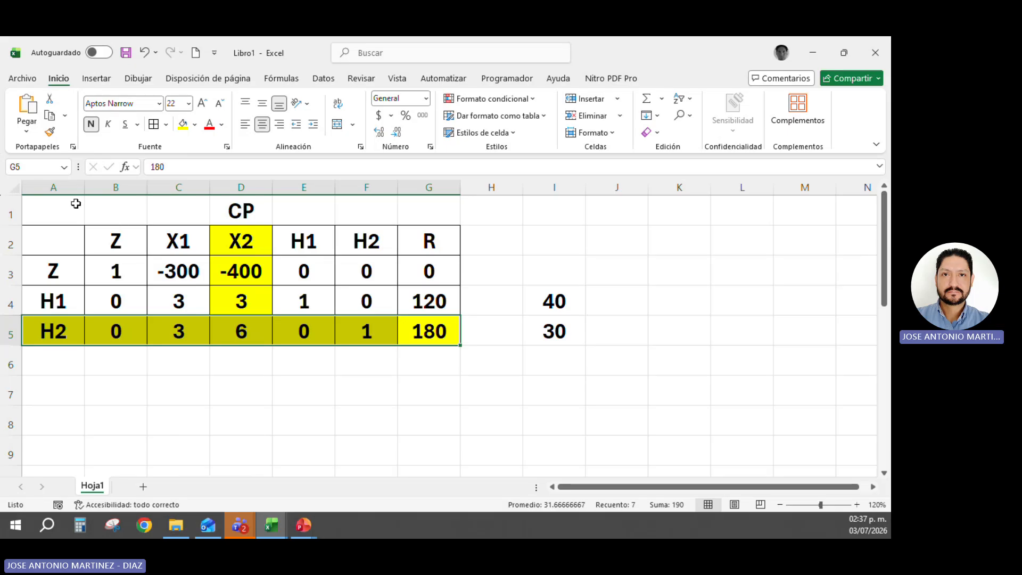
# Insert a narrow column before the simplex table and label the highlighted H2 row as FP in A5.
pyautogui.rightClick(61, 186)
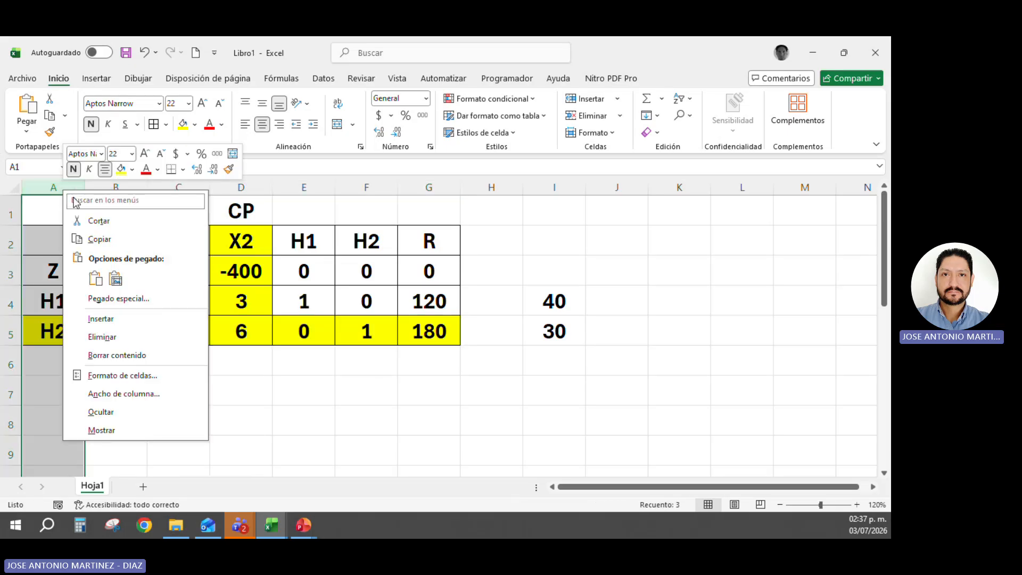
pyautogui.click(101, 319)
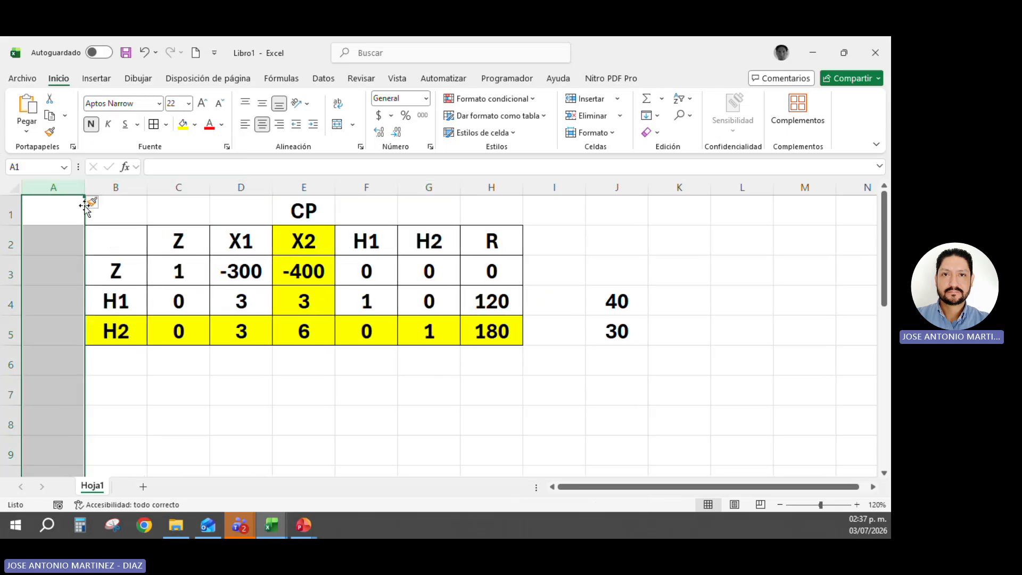
pyautogui.moveTo(79, 183); pyautogui.dragTo(58, 184)
pyautogui.click(35, 337)
pyautogui.write('FP')
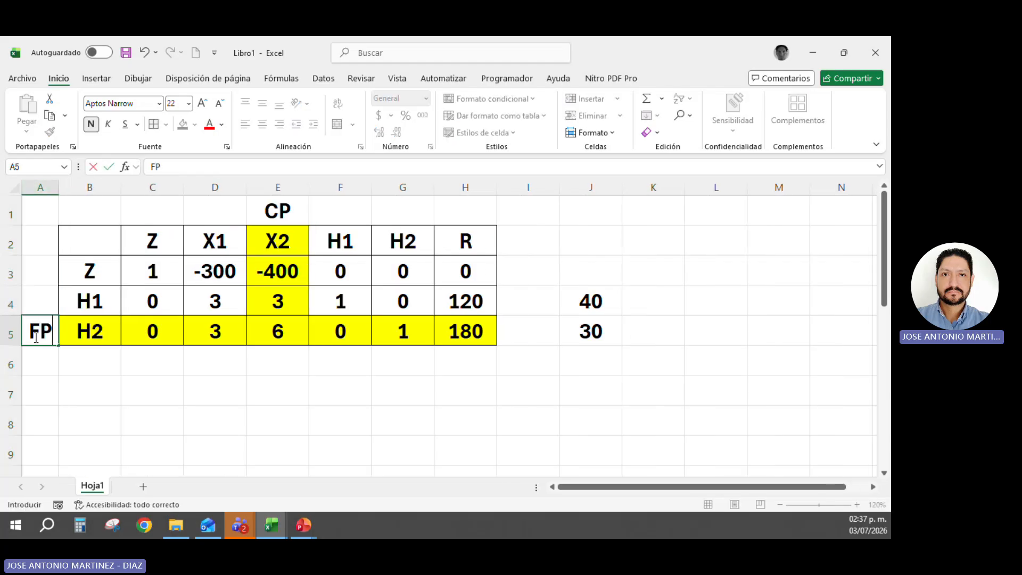
pyautogui.press('Return')
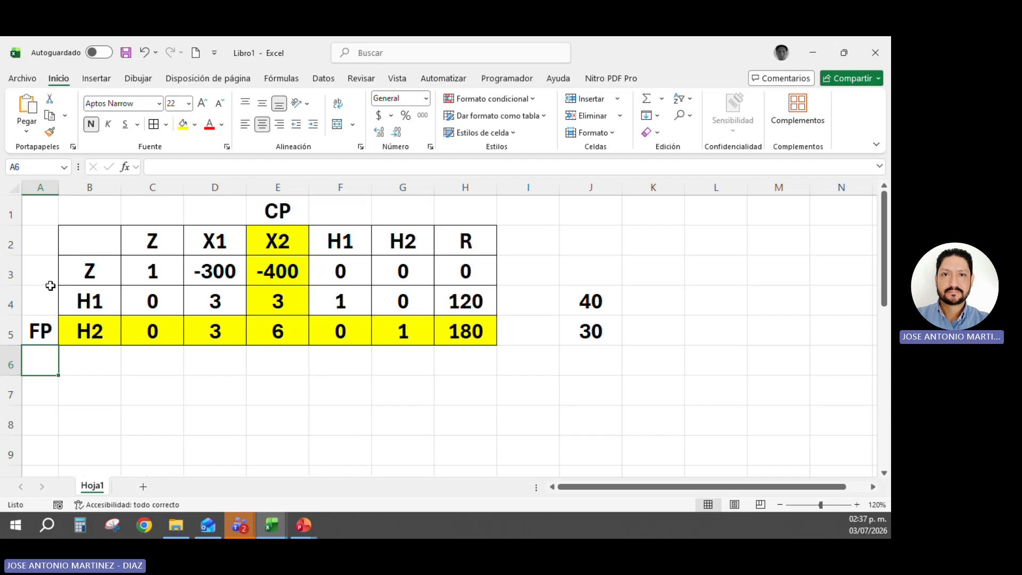
# Color the pivot element in E5 red and label it EP in cell E6.
pyautogui.click(280, 331)
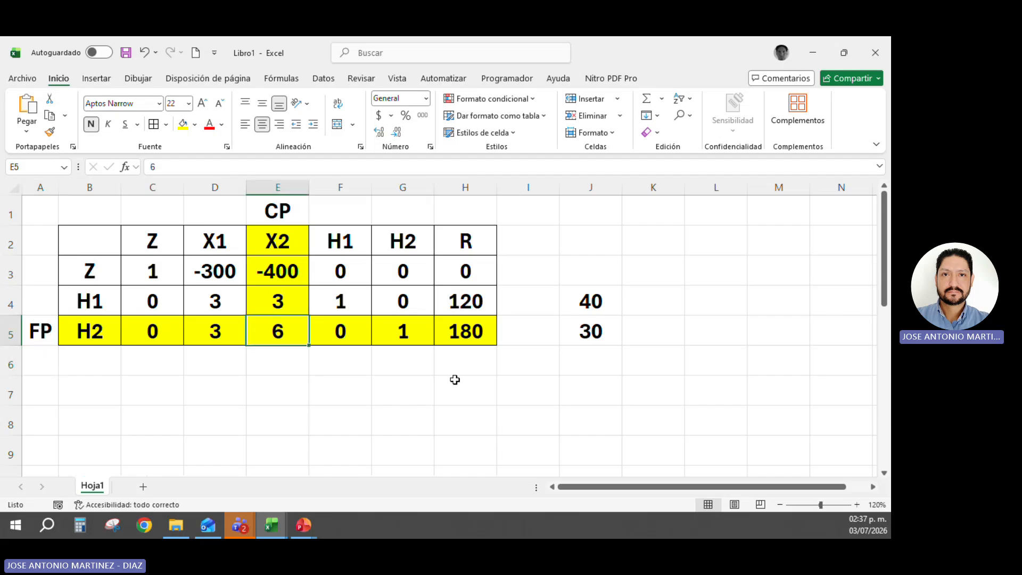
pyautogui.click(208, 124)
pyautogui.click(282, 362)
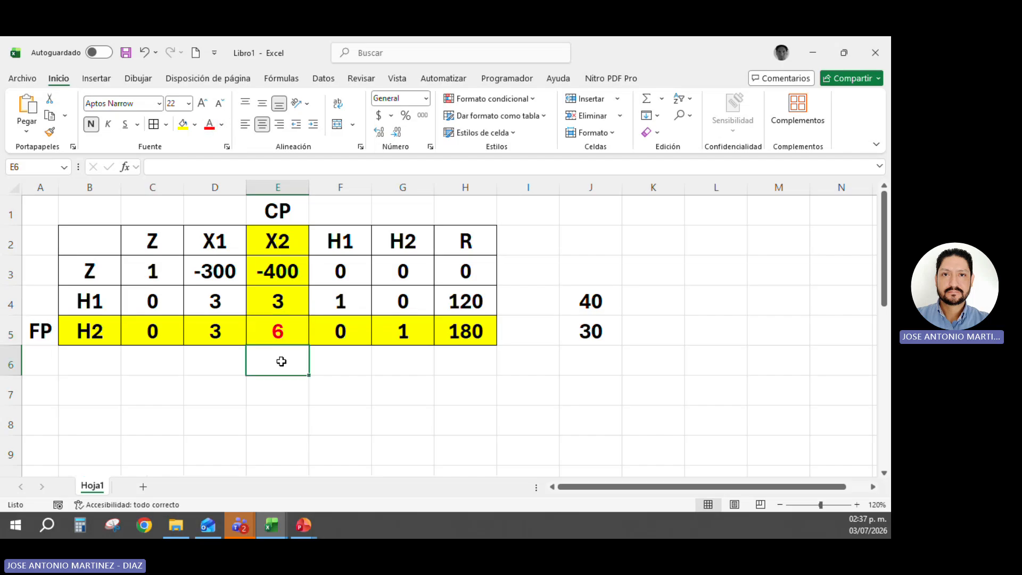
pyautogui.write('EP')
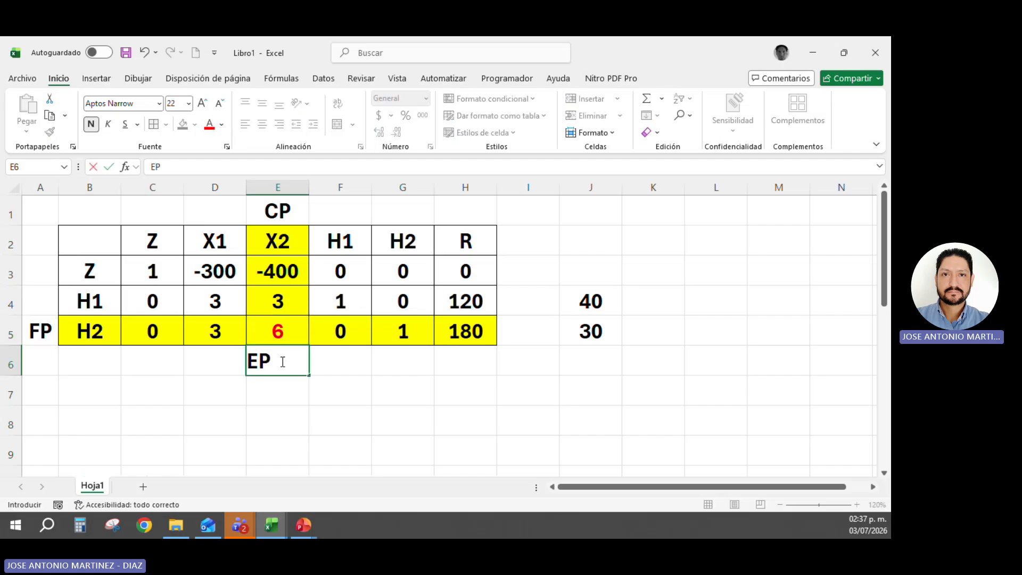
pyautogui.press('Return')
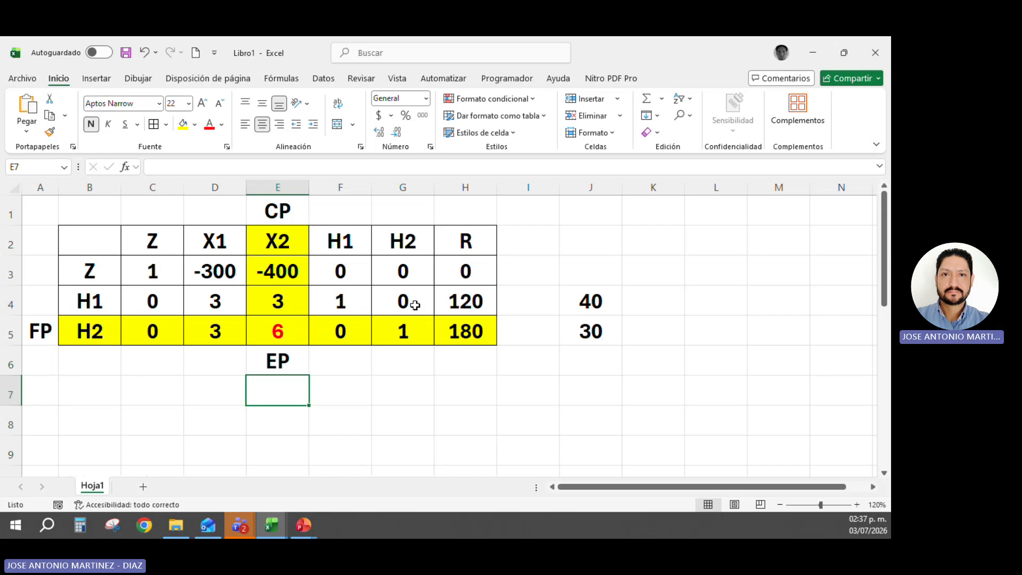
# Apply all borders to B8:H11 to make an empty grid for the second simplex table.
pyautogui.scroll(-1, 422, 286)
pyautogui.scroll(1, 424, 288)
pyautogui.scroll(-1, 329, 318)
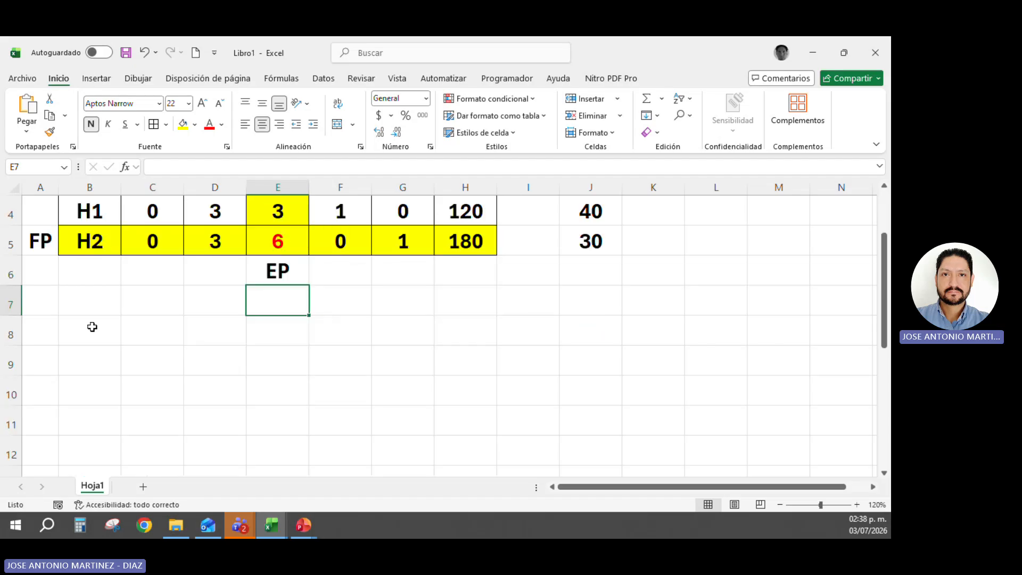
pyautogui.moveTo(92, 327); pyautogui.dragTo(455, 413)
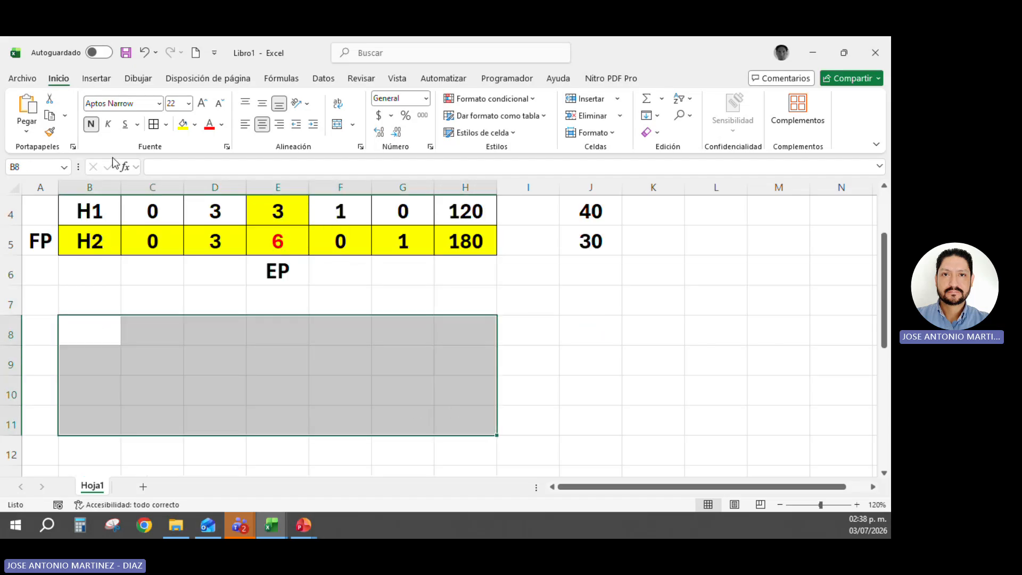
pyautogui.click(153, 124)
# Copy the column headers Z to R from C2:H2 and paste them as values starting at C8.
pyautogui.scroll(1, 217, 445)
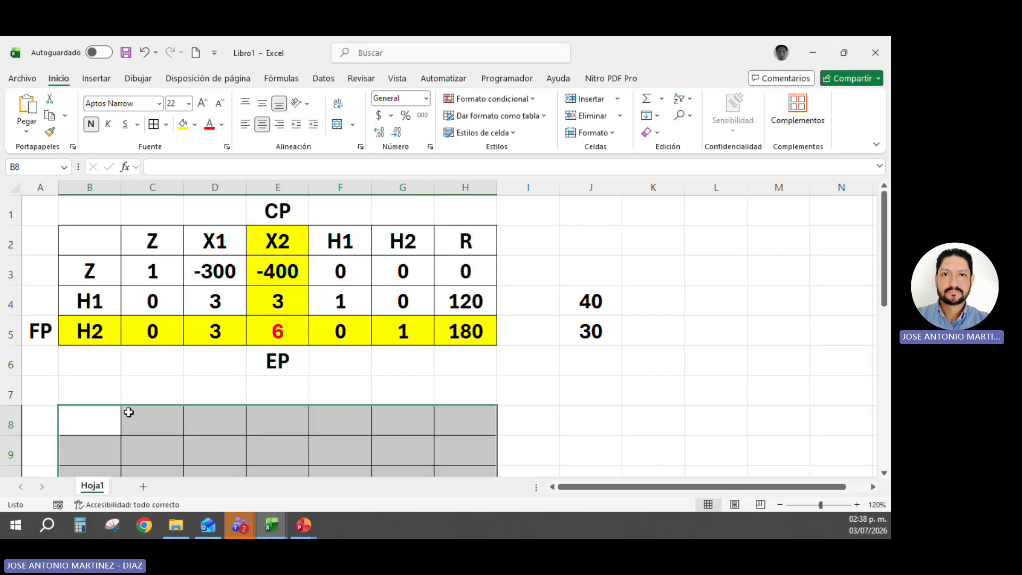
pyautogui.click(166, 415)
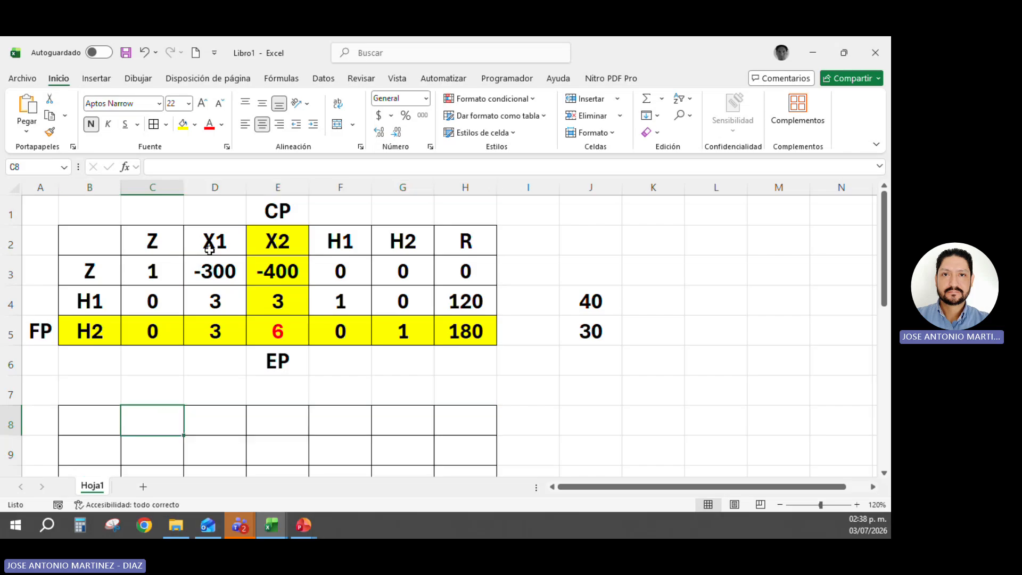
pyautogui.moveTo(156, 238); pyautogui.dragTo(447, 236)
pyautogui.hotkey('ctrl', 'c')
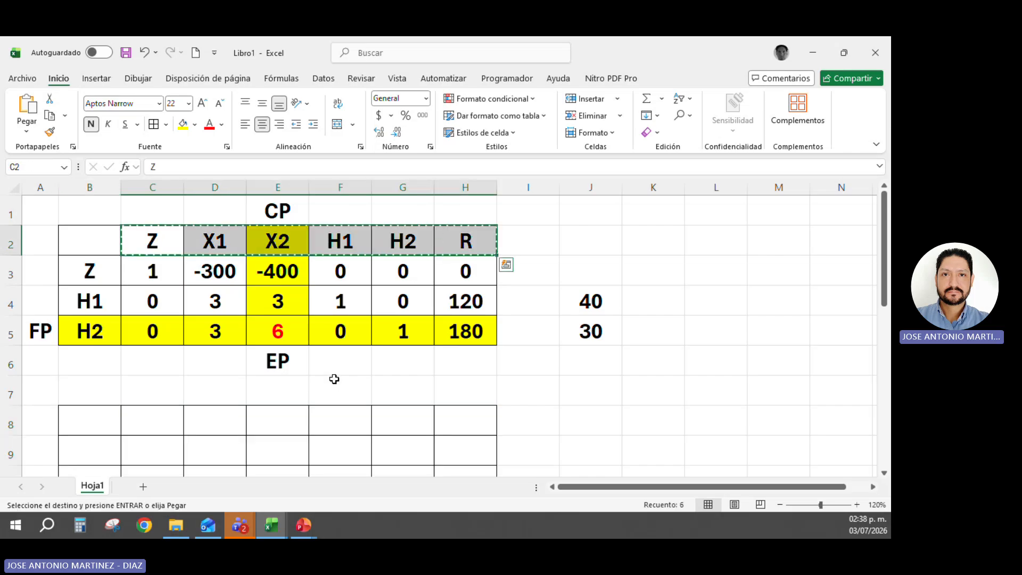
pyautogui.click(149, 421)
pyautogui.rightClick(152, 426)
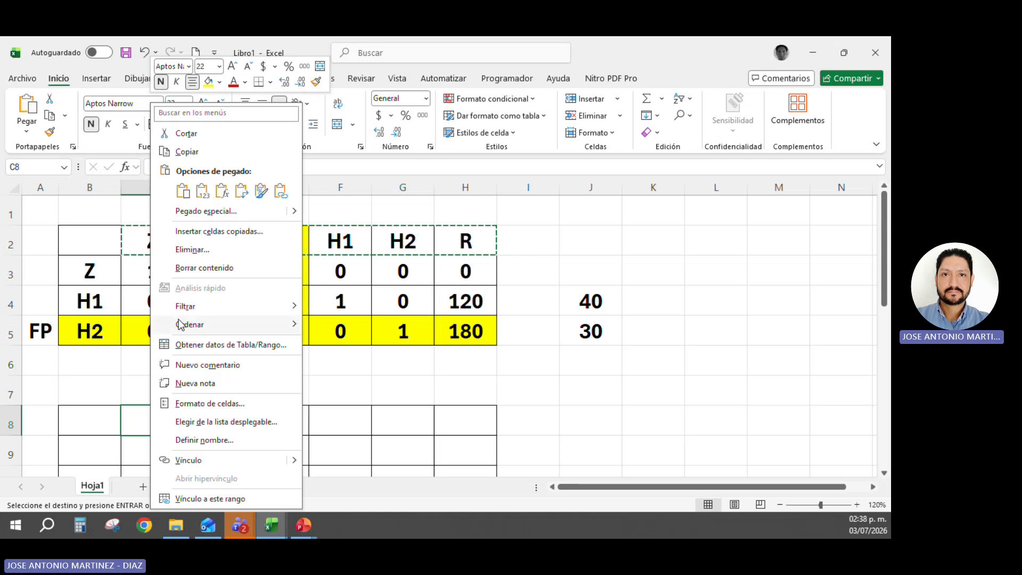
pyautogui.click(200, 199)
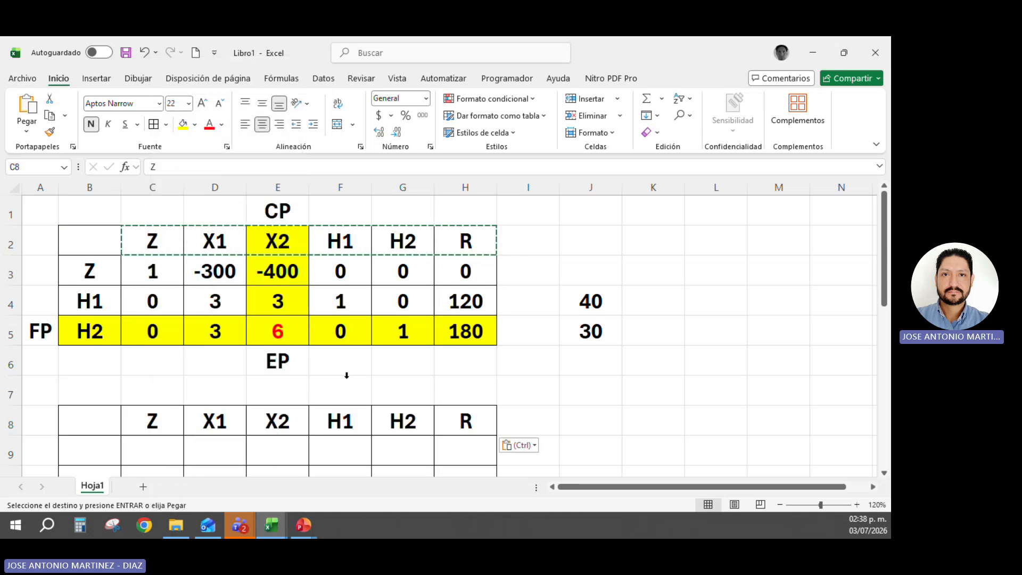
# Copy the row labels Z, H1 and H2 from B3:B5 and paste them as values starting at B9.
pyautogui.scroll(-1, 347, 375)
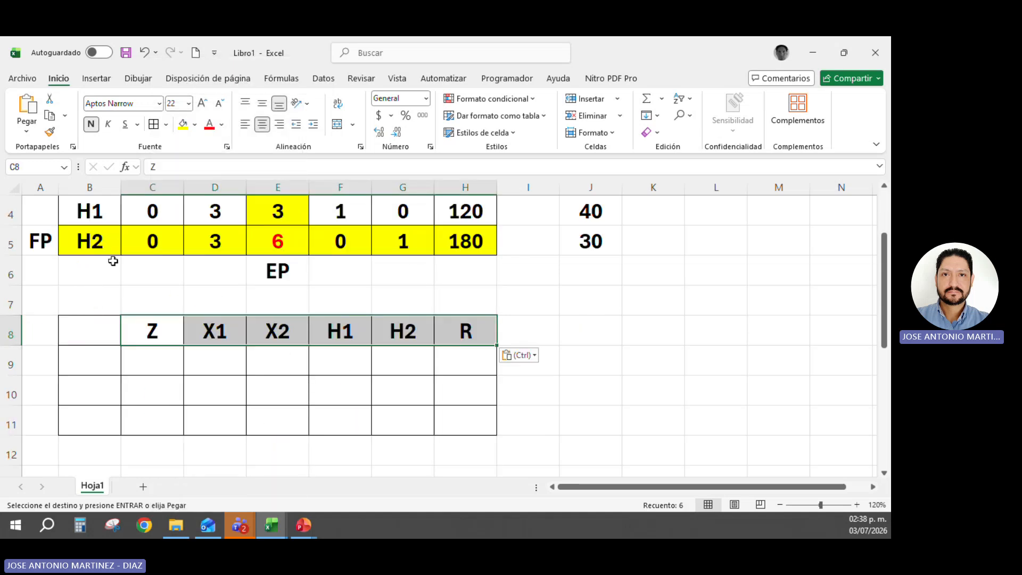
pyautogui.scroll(1, 113, 261)
pyautogui.moveTo(86, 271); pyautogui.dragTo(89, 329)
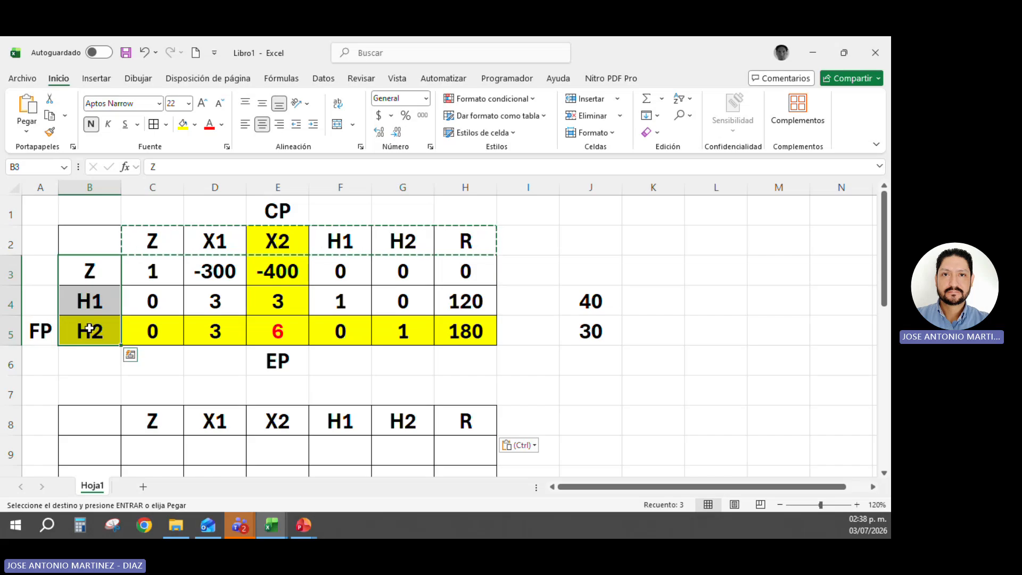
pyautogui.hotkey('ctrl', 'c')
pyautogui.scroll(-1, 178, 365)
pyautogui.click(91, 363)
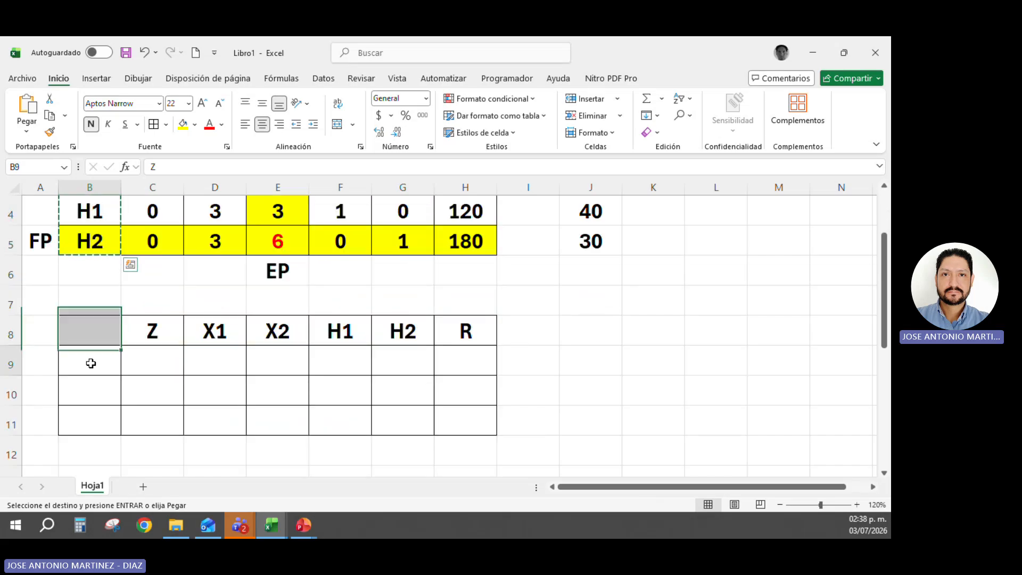
pyautogui.rightClick(90, 362)
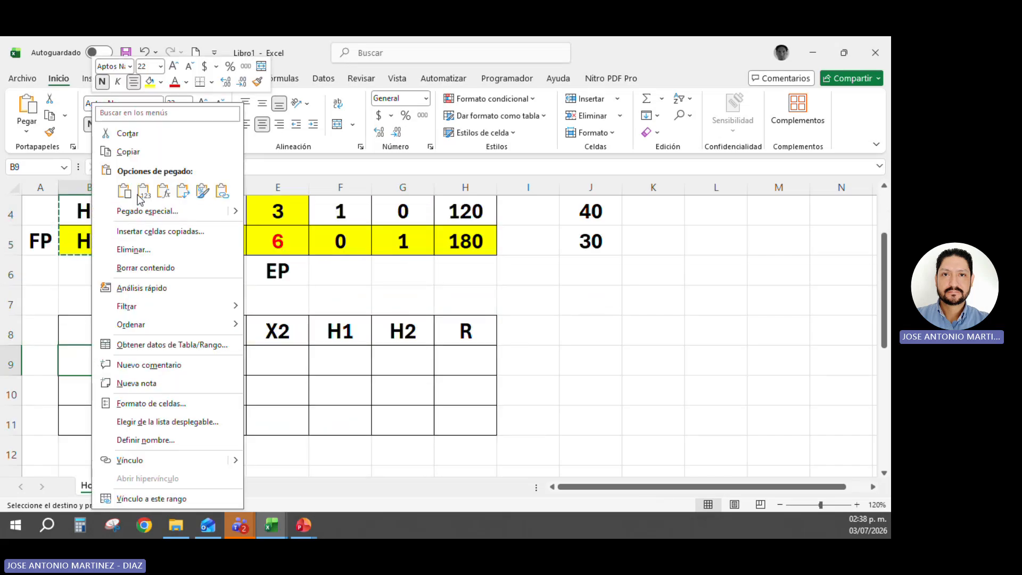
pyautogui.click(141, 193)
pyautogui.click(285, 426)
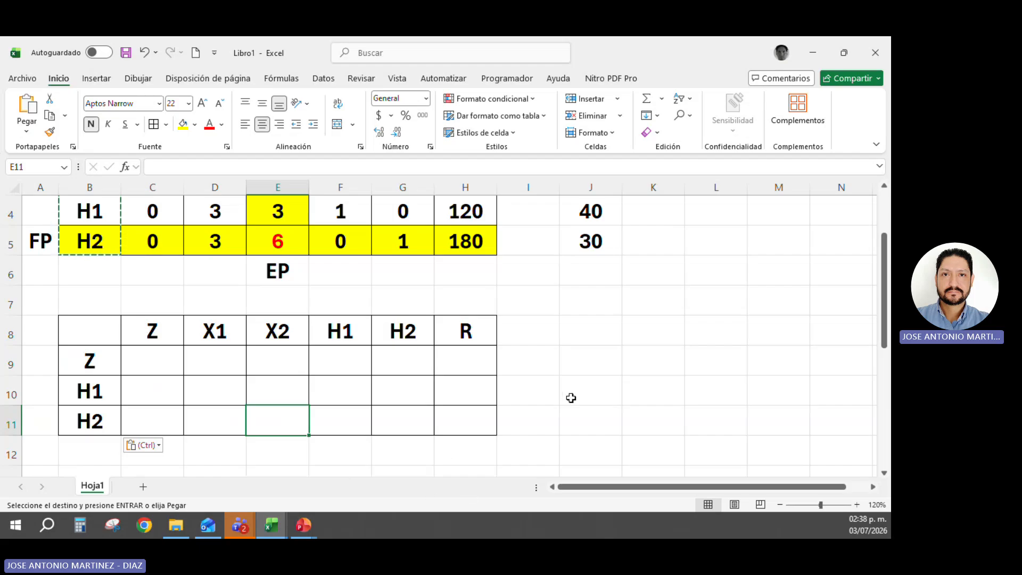
# Examine both simplex tables together at 110% zoom, checking the first table's Z column and the empty Z row cells in the second.
pyautogui.scroll(1, 571, 398)
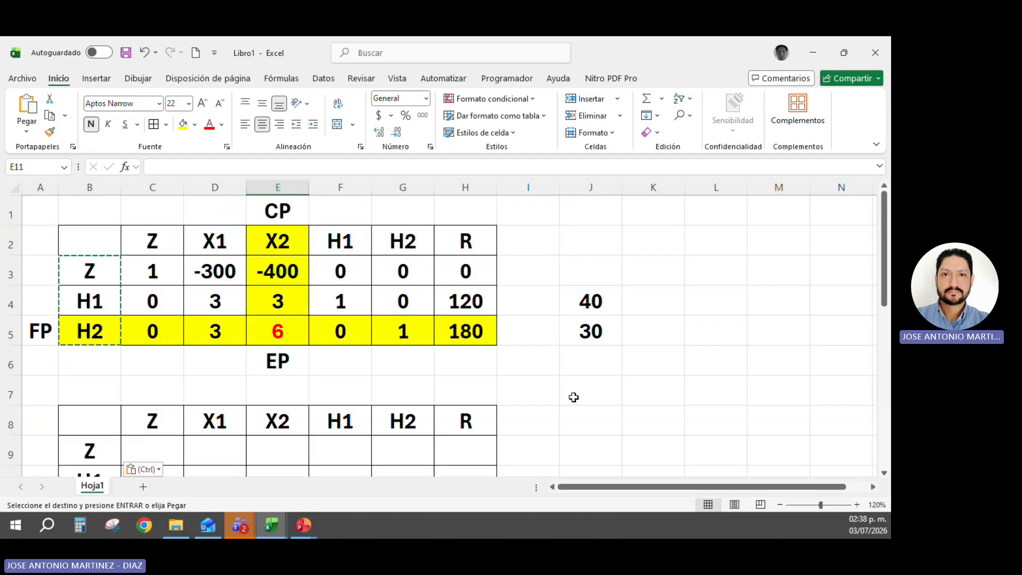
pyautogui.click(781, 504)
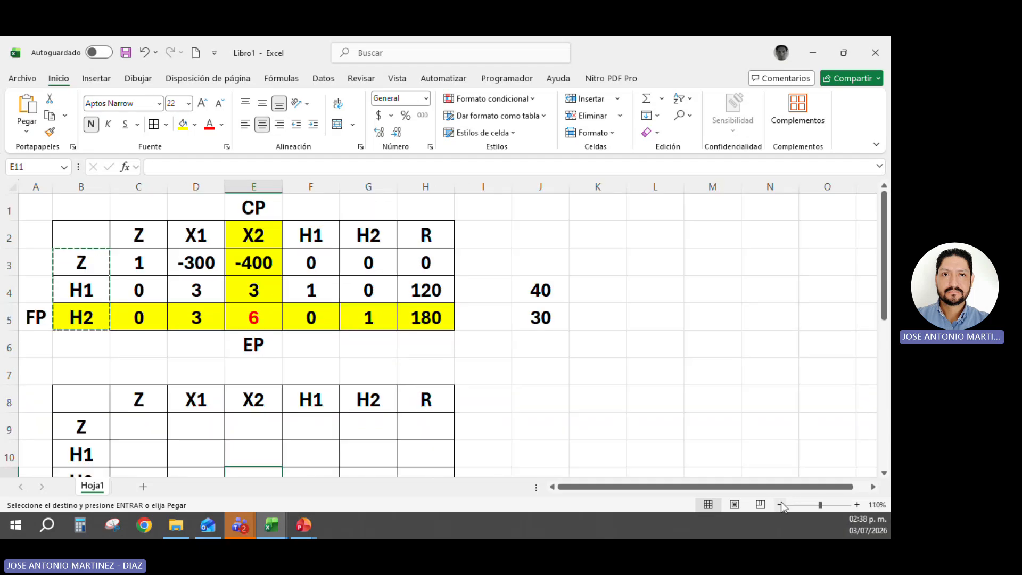
pyautogui.click(885, 473)
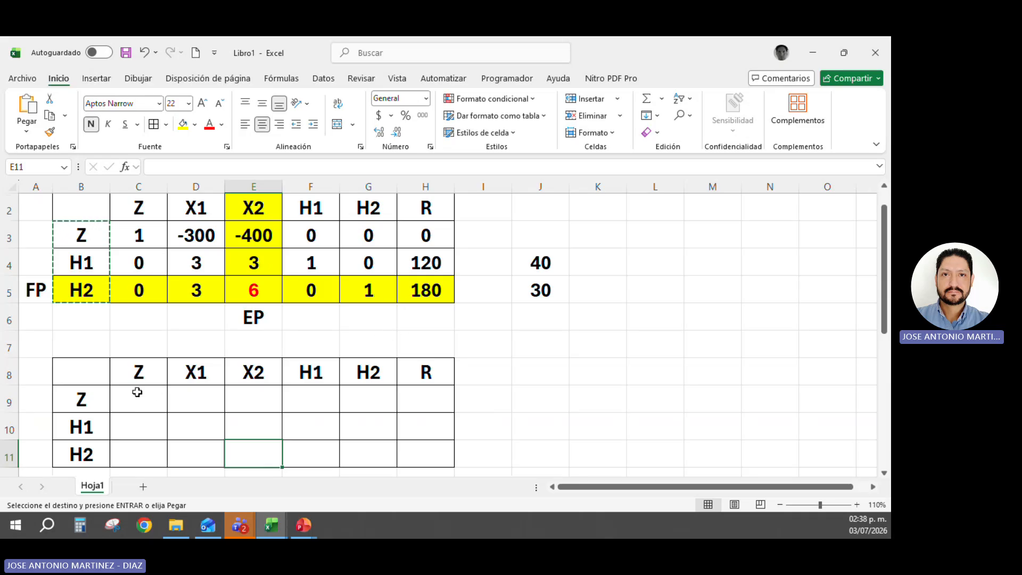
pyautogui.click(153, 215)
pyautogui.click(151, 234)
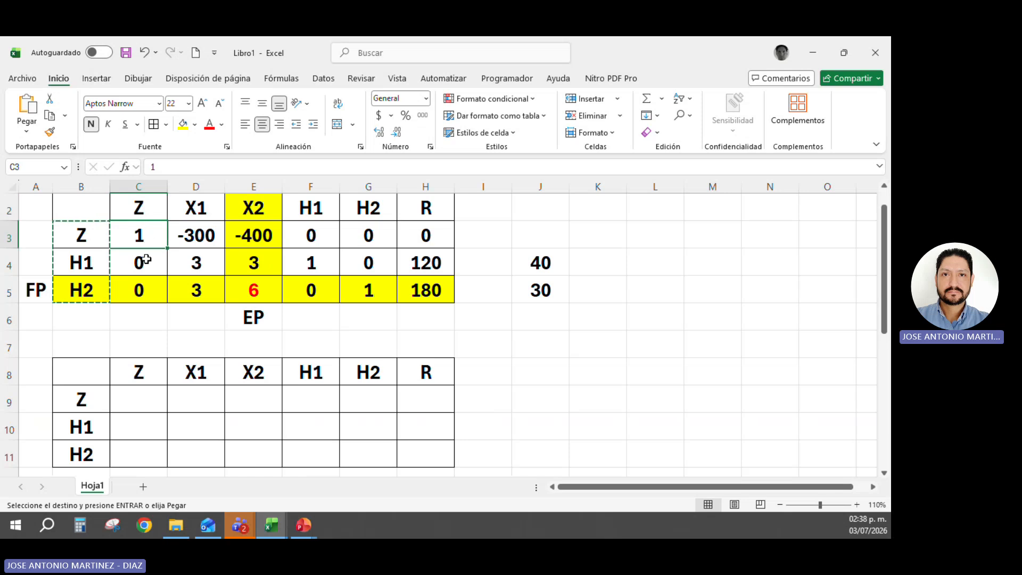
pyautogui.click(146, 395)
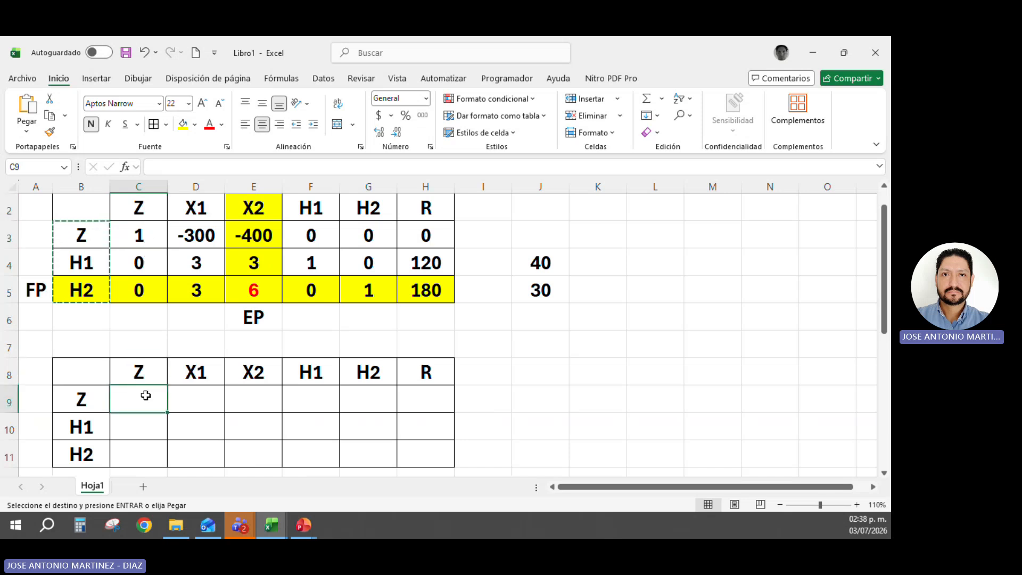
pyautogui.click(196, 399)
pyautogui.click(263, 398)
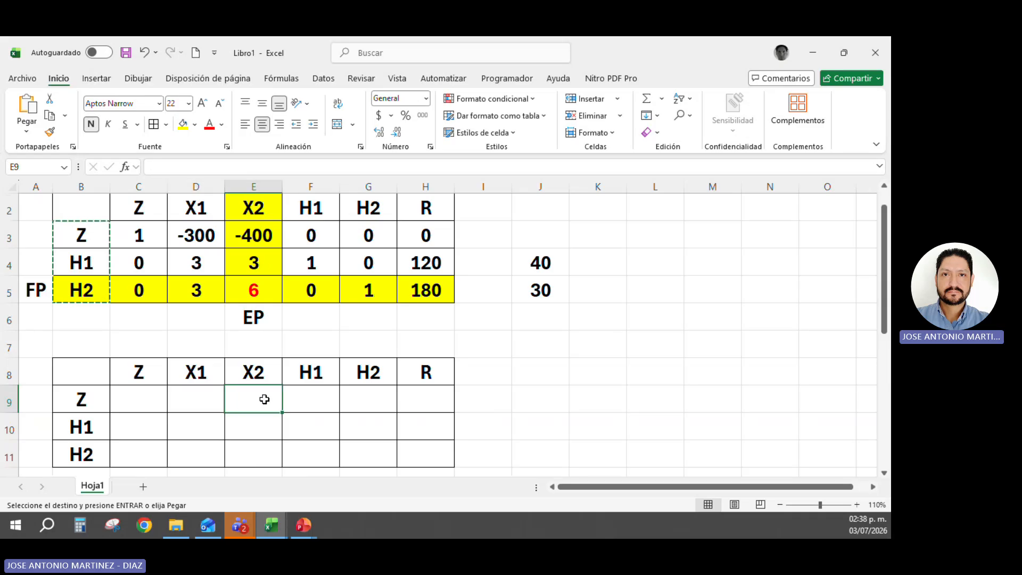
pyautogui.click(318, 394)
pyautogui.click(344, 399)
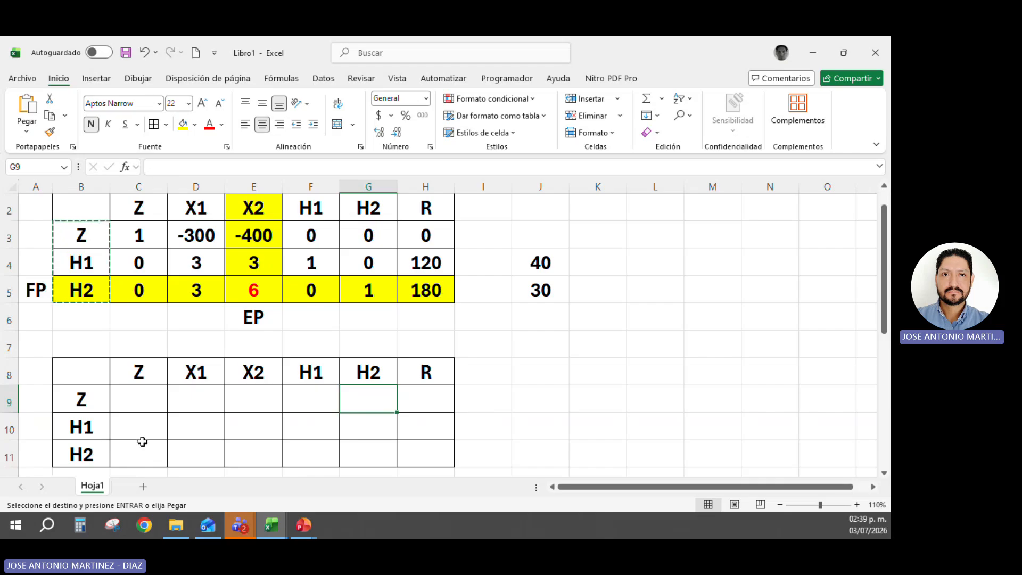
pyautogui.press('Escape')
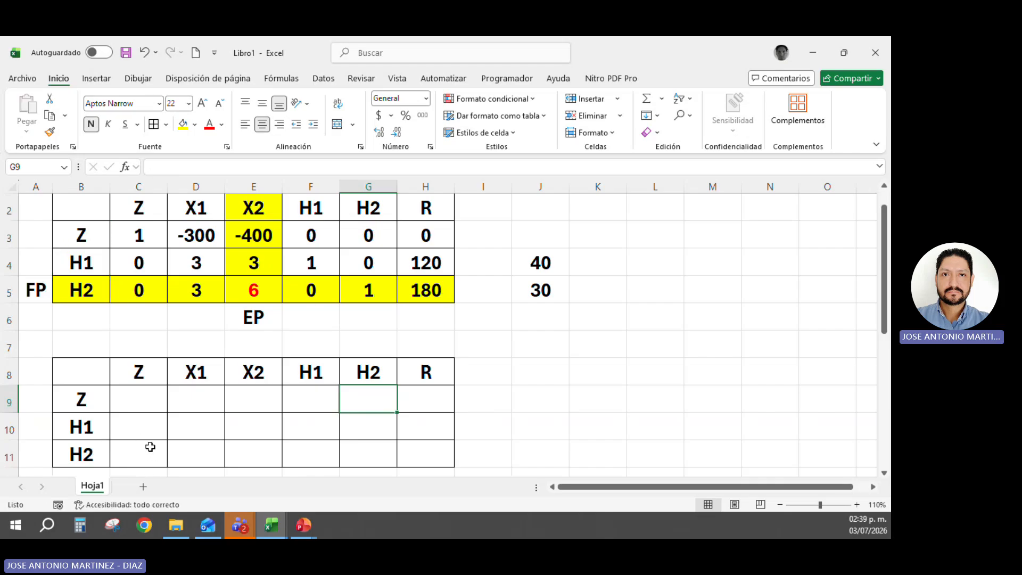
# Enter =C5/$E$5 in C11 to divide the pivot row by the pivot element, and fill the formula across to H11.
pyautogui.click(146, 454)
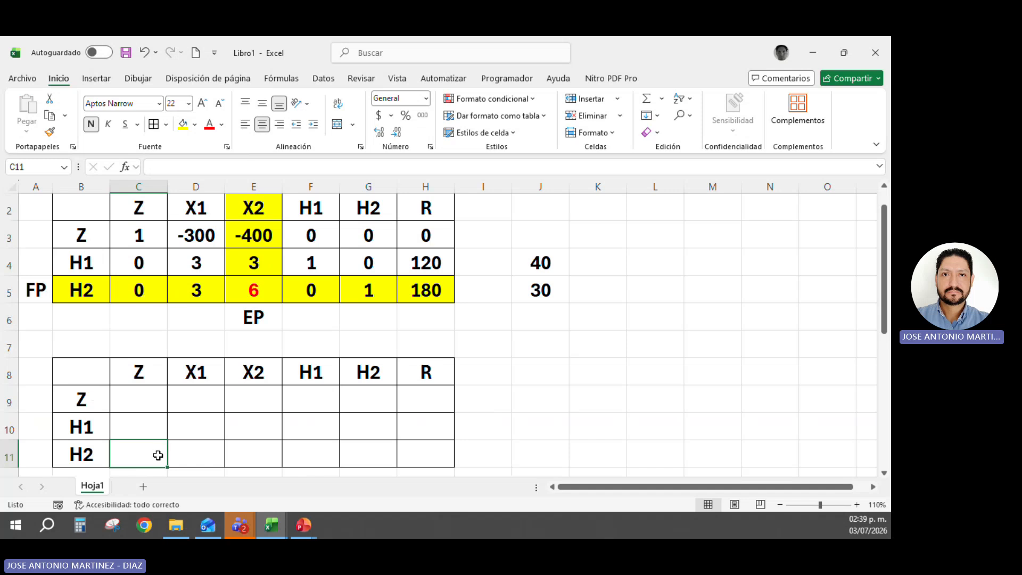
pyautogui.write('=')
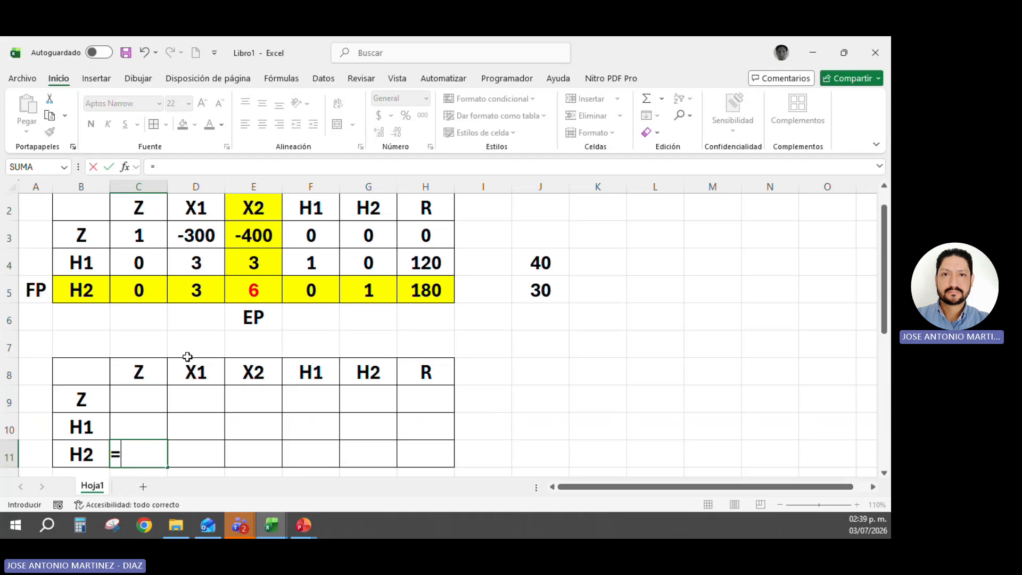
pyautogui.click(147, 290)
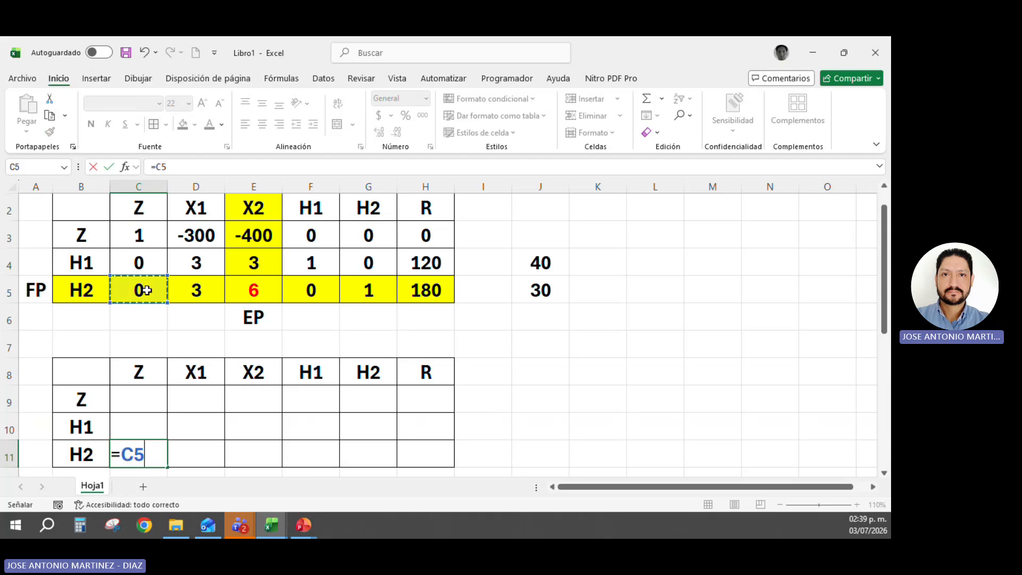
pyautogui.write('/')
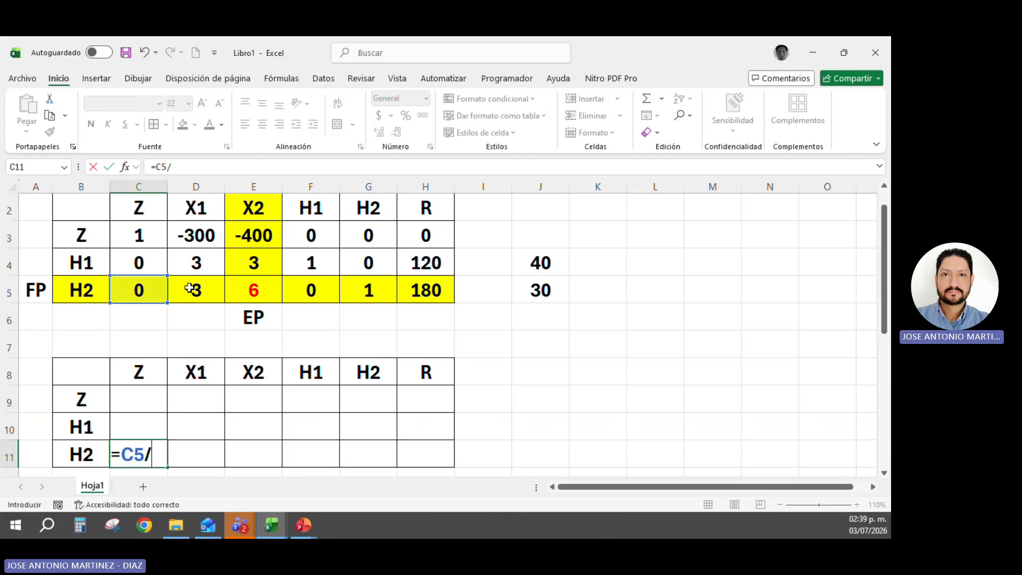
pyautogui.click(263, 290)
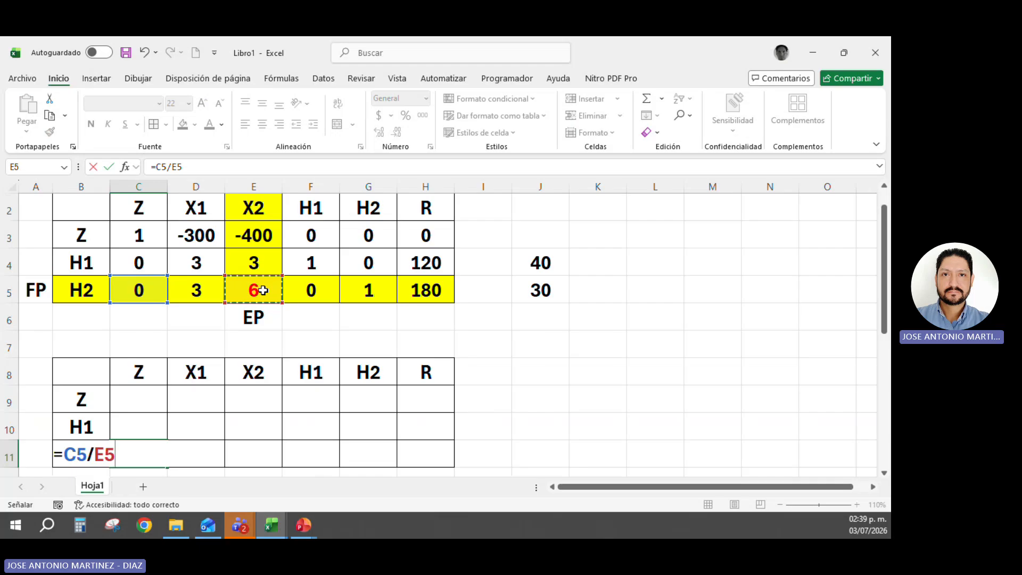
pyautogui.press('F4')
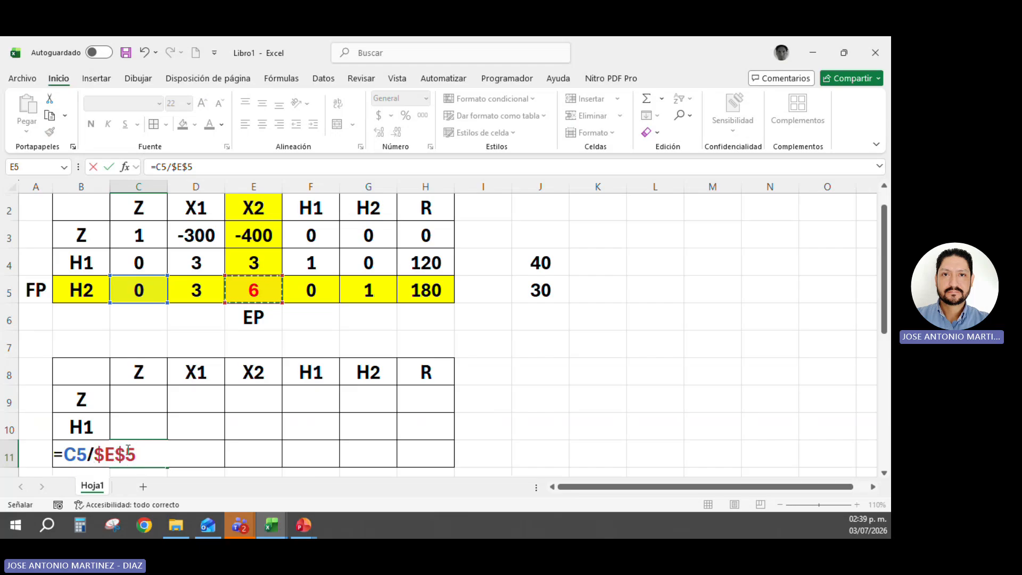
pyautogui.press('Return')
pyautogui.click(157, 432)
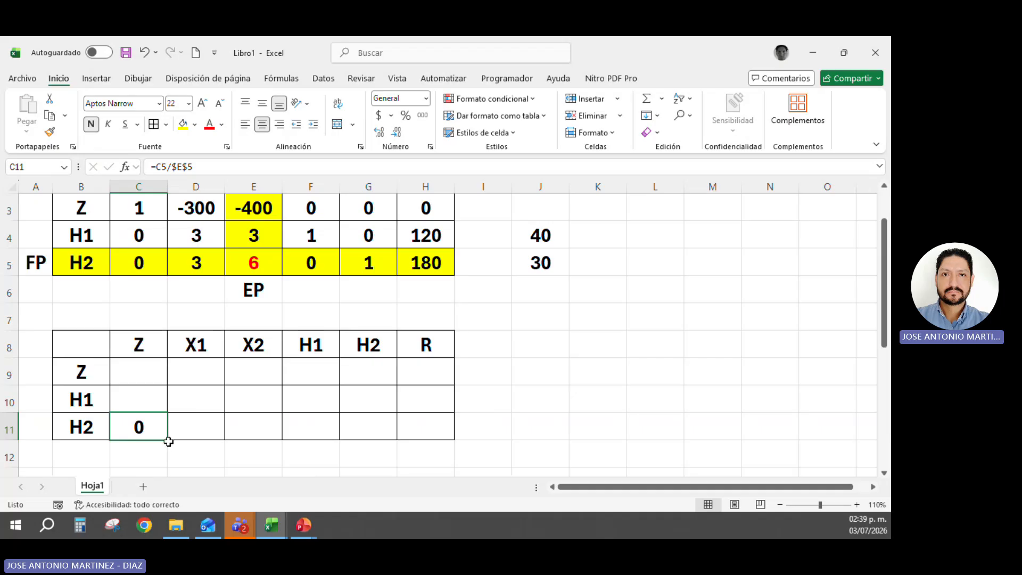
pyautogui.moveTo(168, 441); pyautogui.dragTo(426, 449)
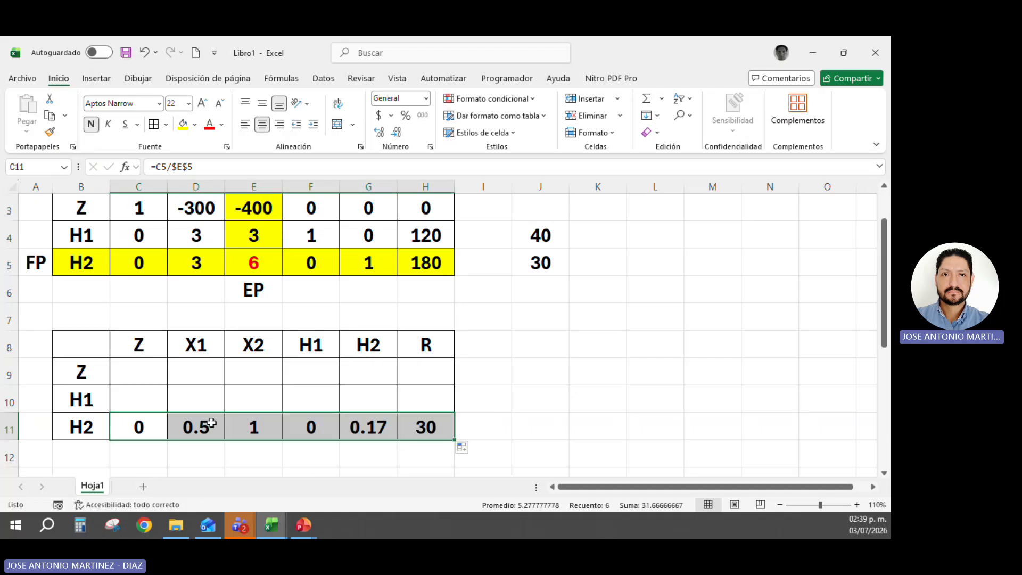
# Check the copied division formulas in D11, G11, H11 and F11 against the pivot row cells and pivot element they reference.
pyautogui.doubleClick(192, 429)
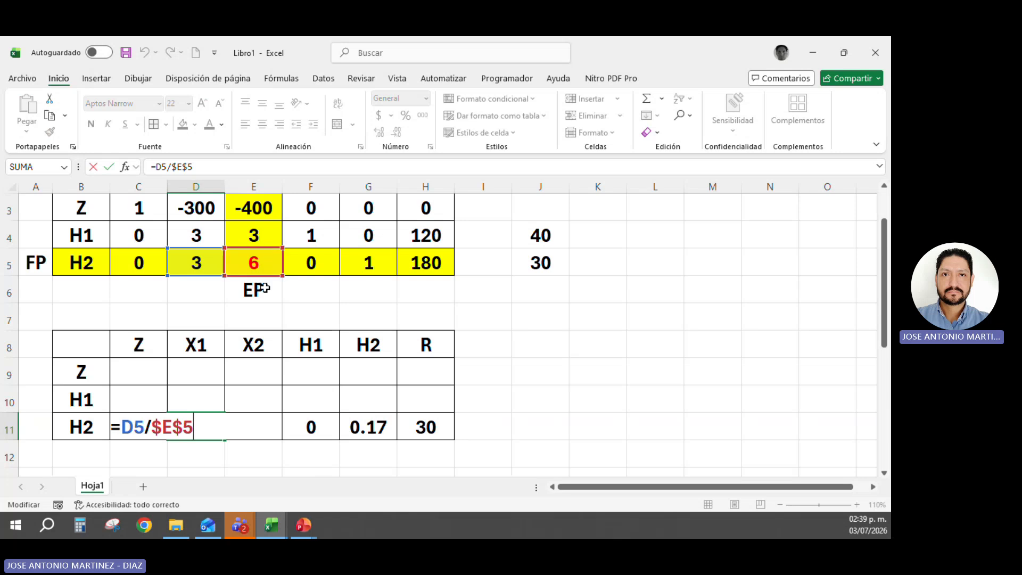
pyautogui.click(365, 416)
pyautogui.doubleClick(365, 416)
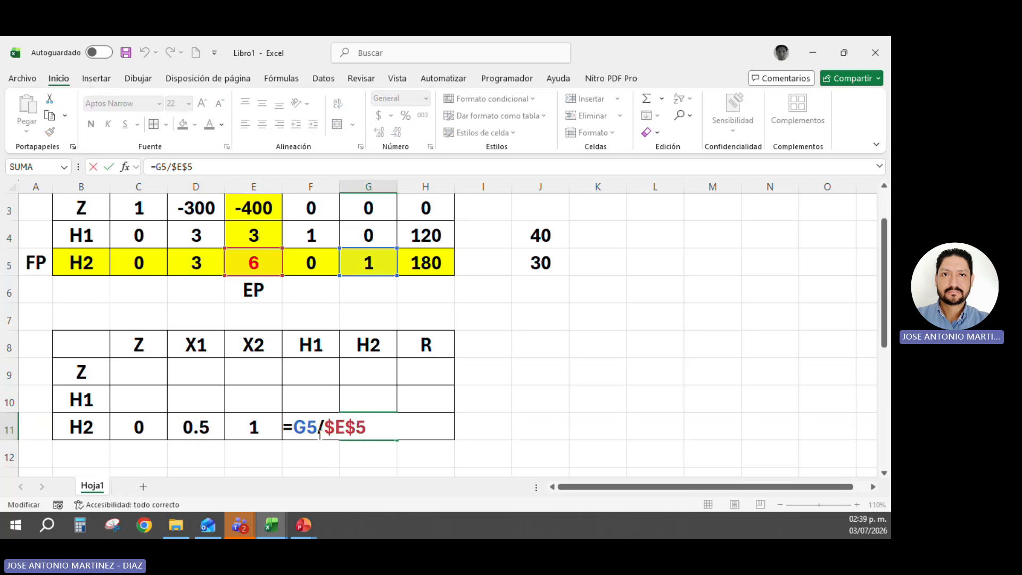
pyautogui.click(426, 427)
pyautogui.doubleClick(426, 427)
pyautogui.press('Escape')
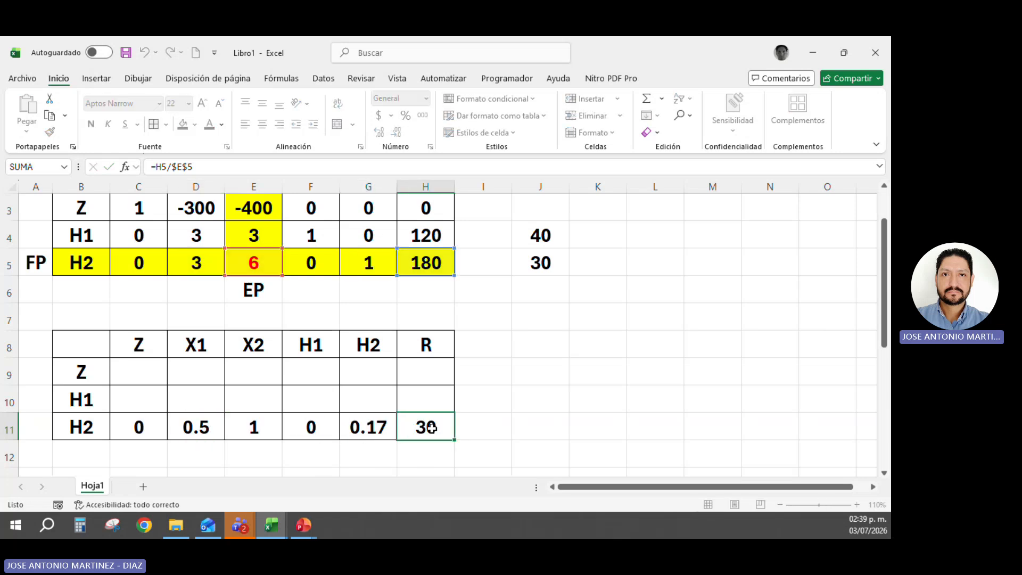
pyautogui.doubleClick(432, 426)
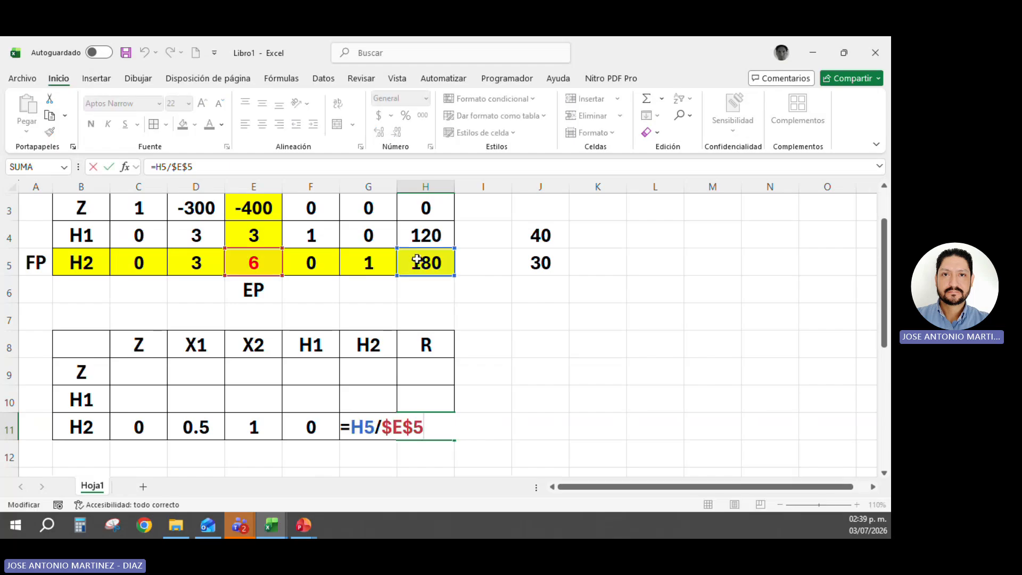
pyautogui.click(313, 430)
pyautogui.doubleClick(314, 432)
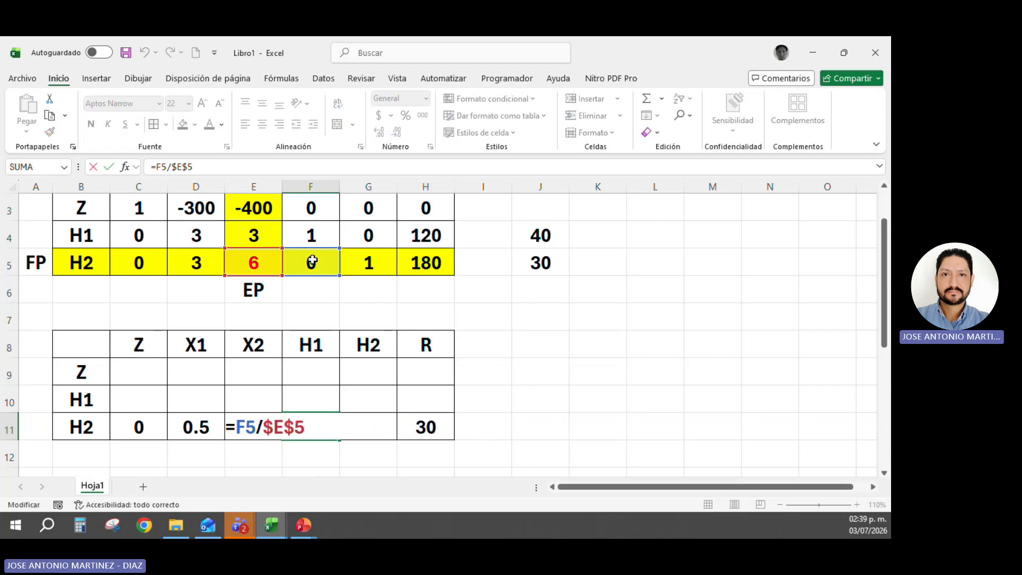
pyautogui.press('Escape')
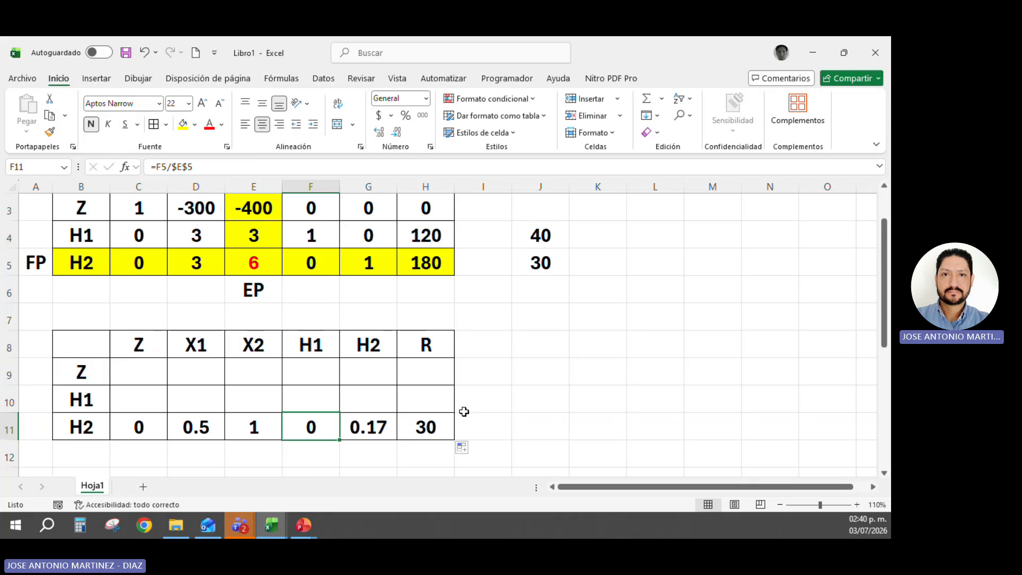
# Enter the note "FILA ANTERIOR-PIVOTE DE LA FILA*FILANUEVA" in I9 and align it left.
pyautogui.click(490, 374)
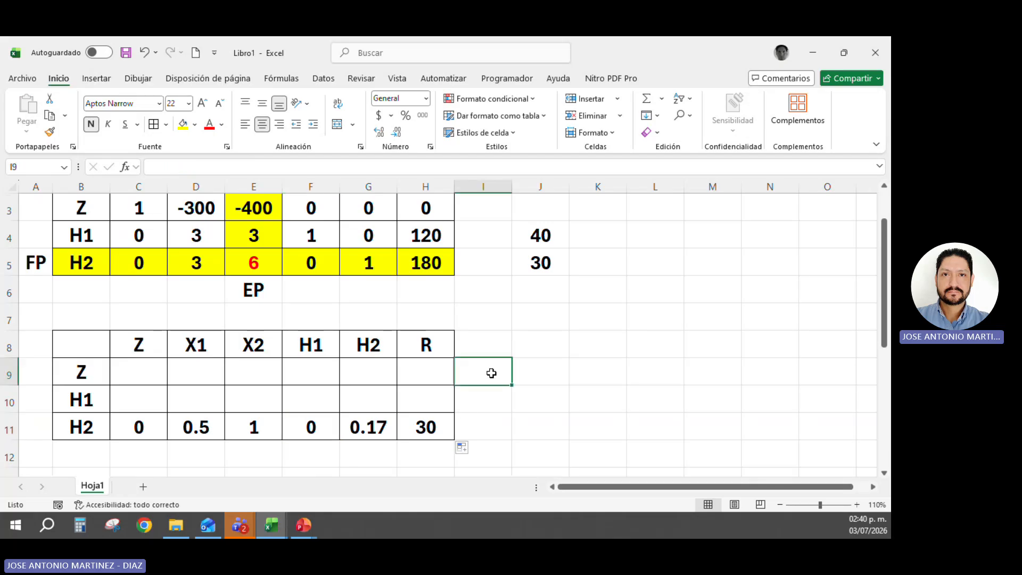
pyautogui.write('FILA')
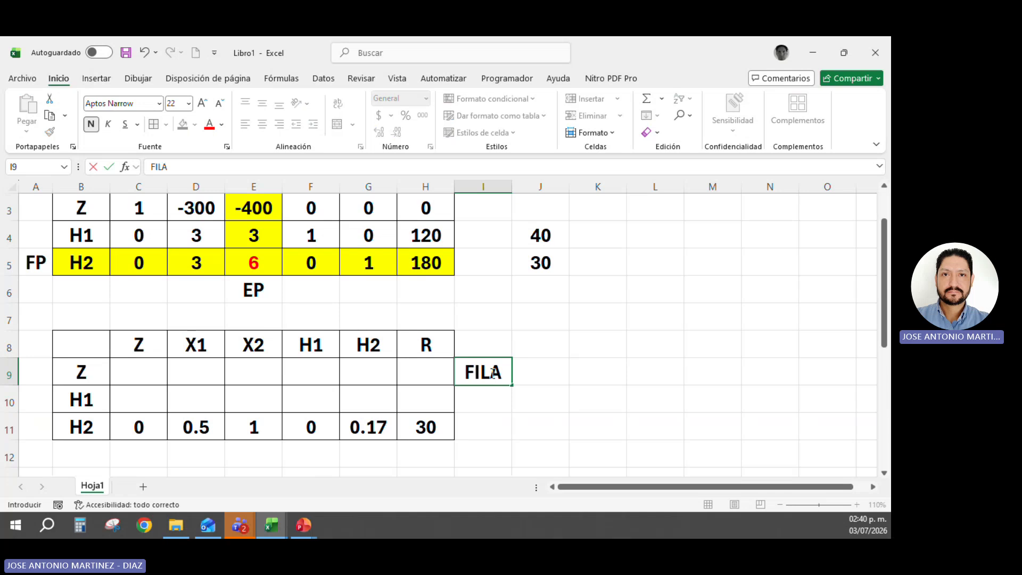
pyautogui.write(' ANTERIO')
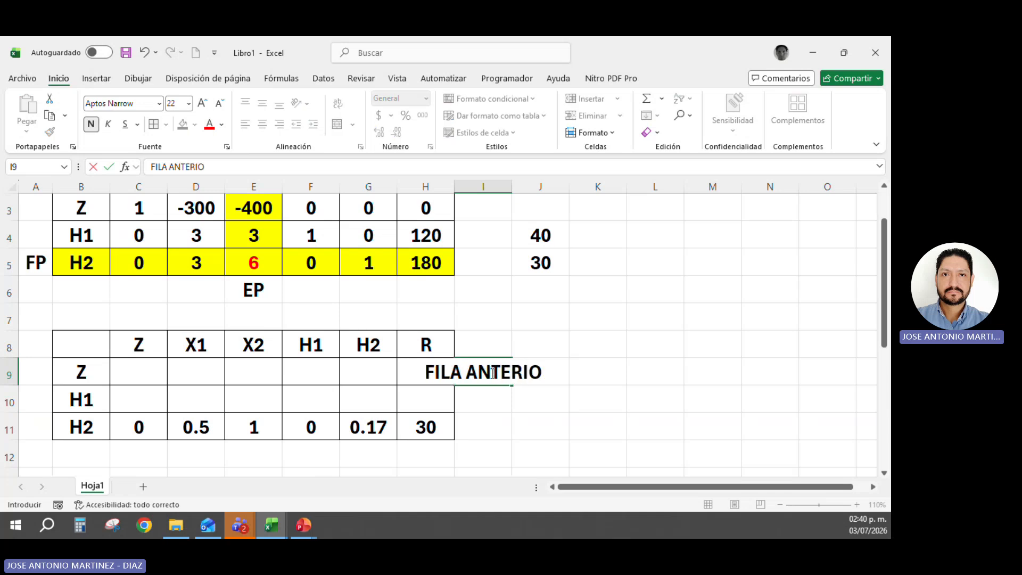
pyautogui.write('R-')
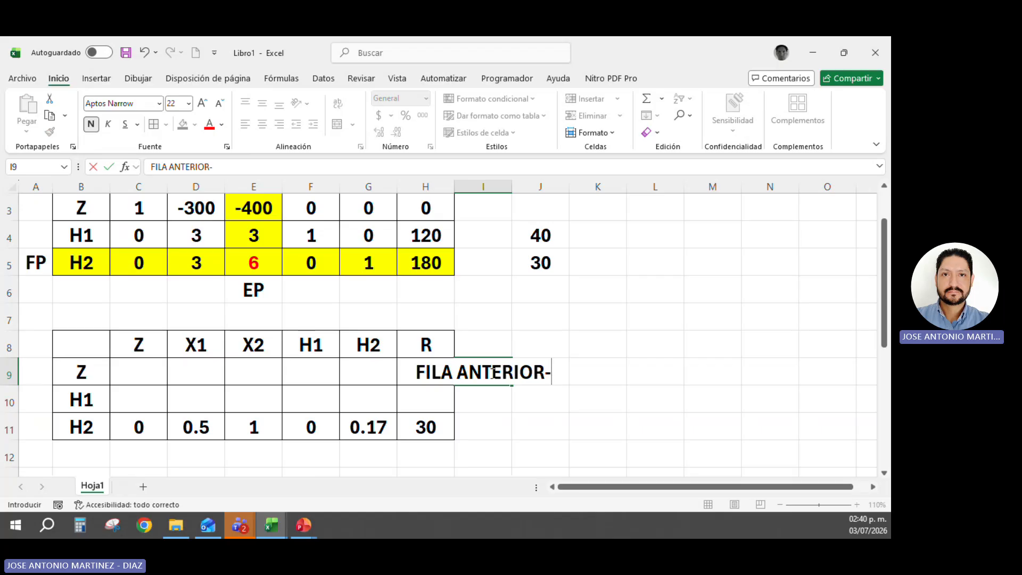
pyautogui.write('PIVOTE')
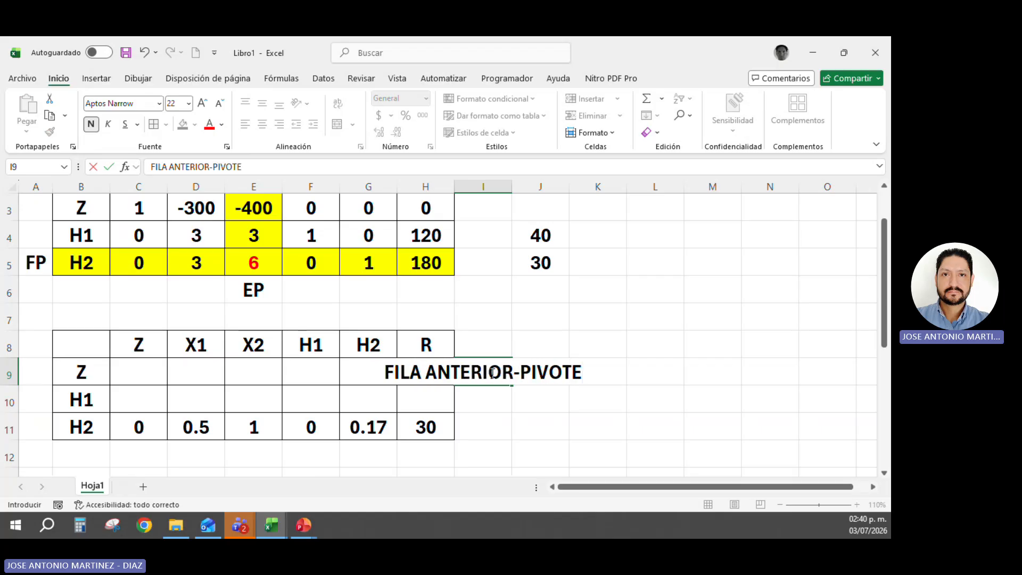
pyautogui.write(' DEL')
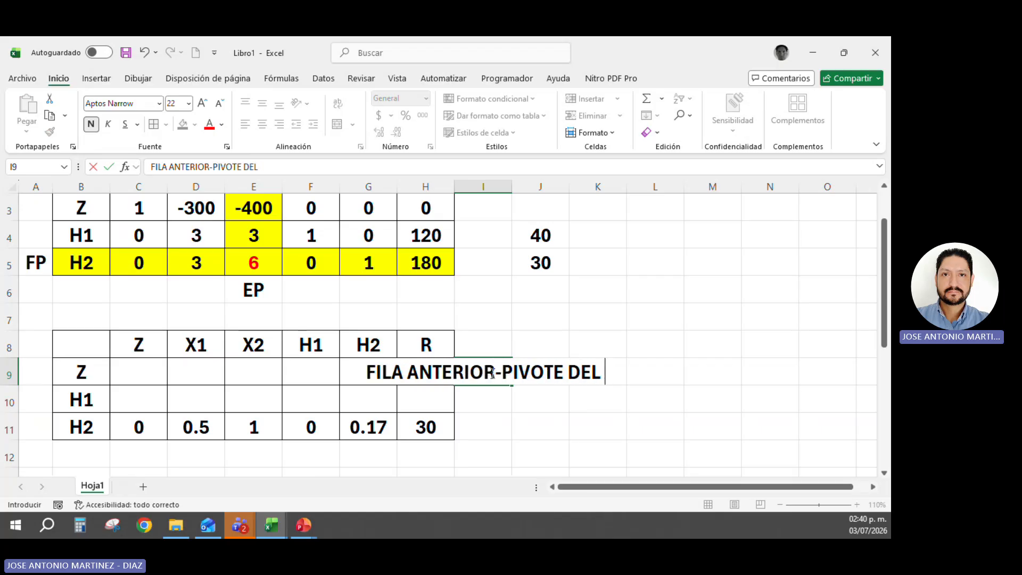
pyautogui.press('BackSpace')
pyautogui.write('LA')
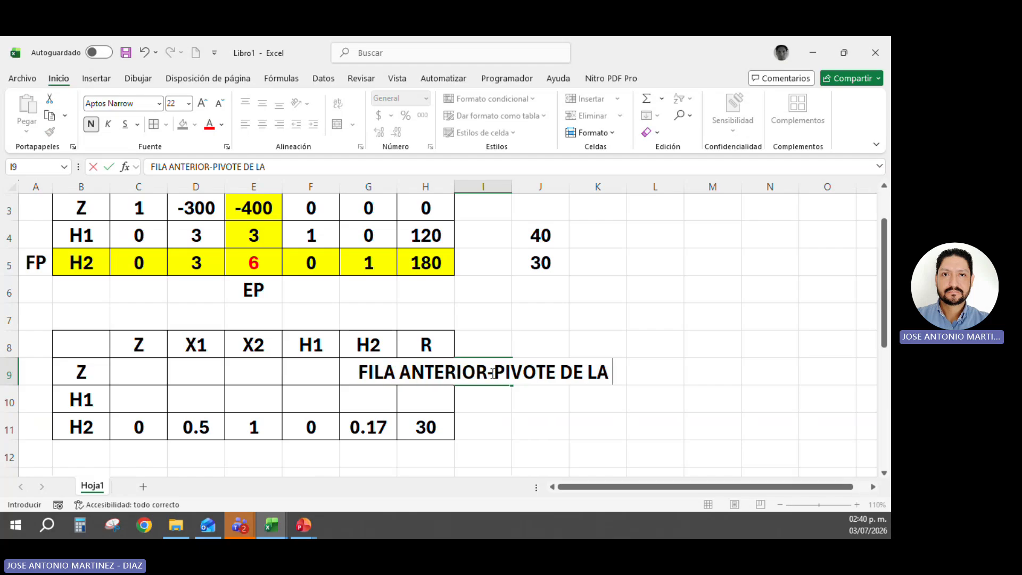
pyautogui.write(' FILA*')
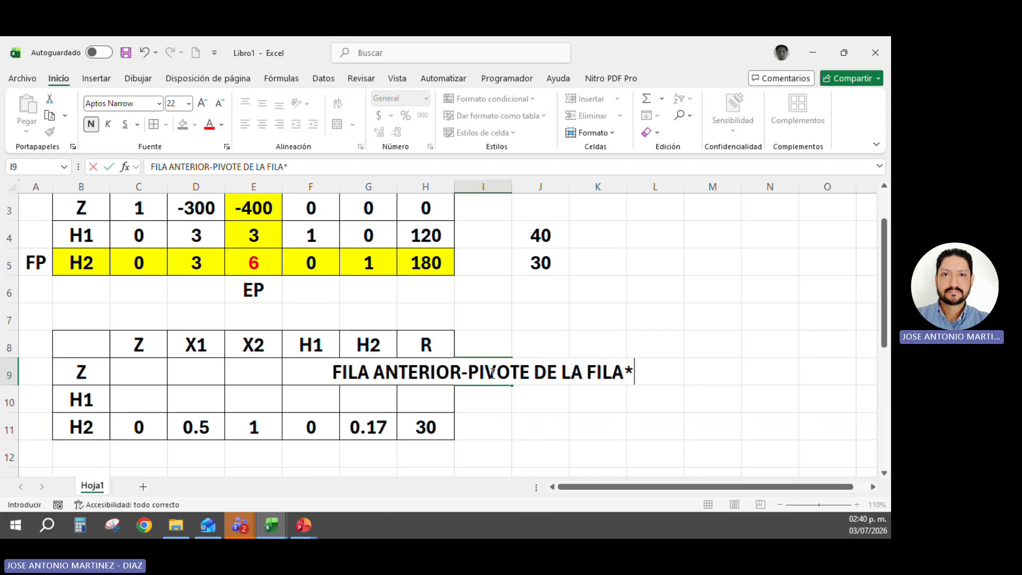
pyautogui.write('FILAN')
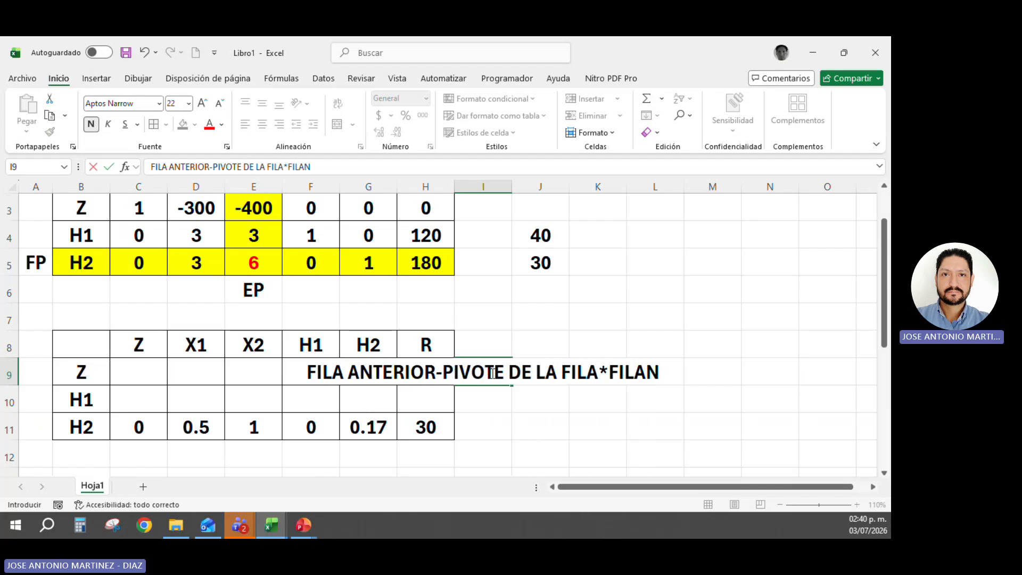
pyautogui.write('UEVA')
pyautogui.press('Return')
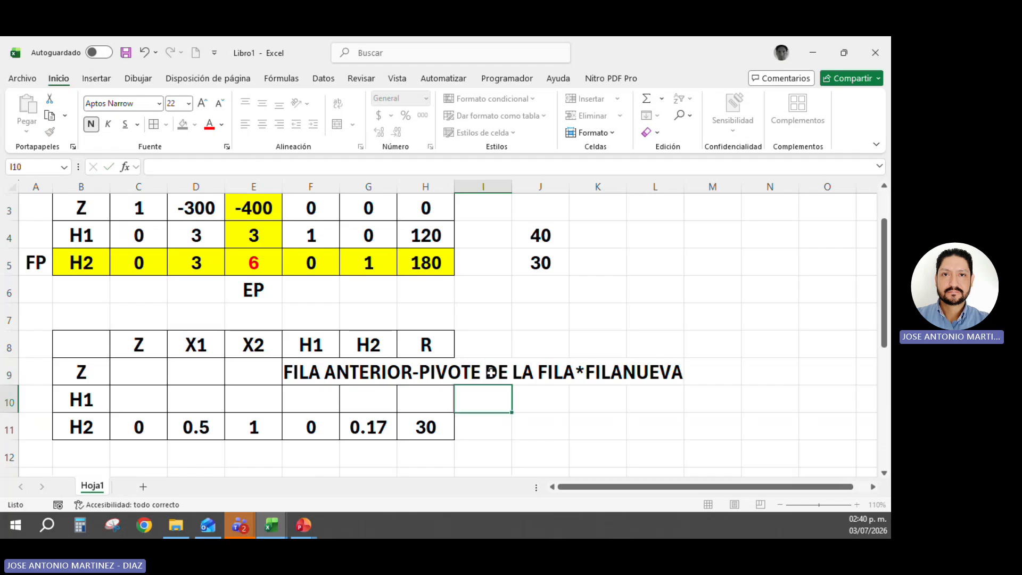
pyautogui.click(491, 372)
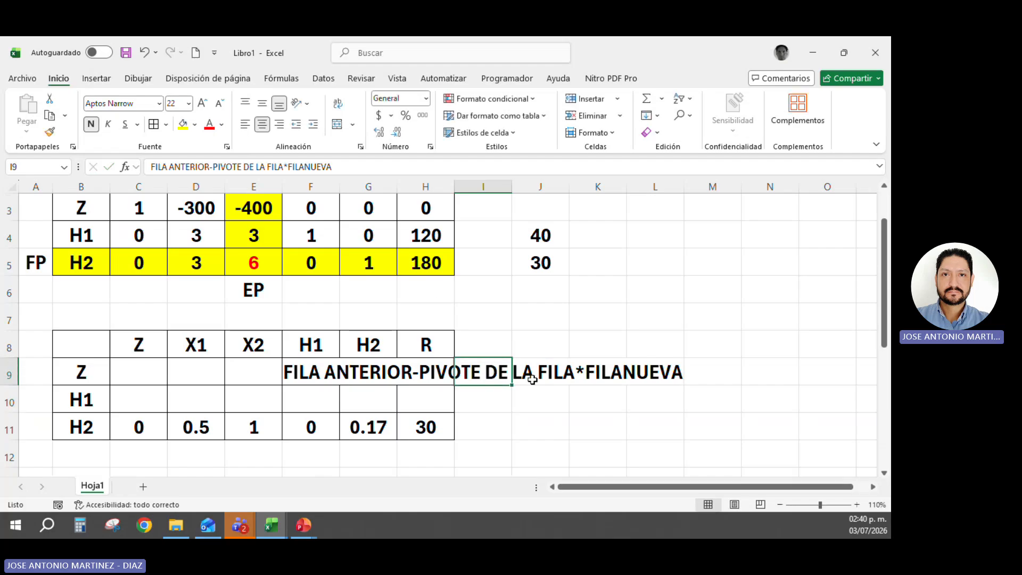
pyautogui.click(245, 124)
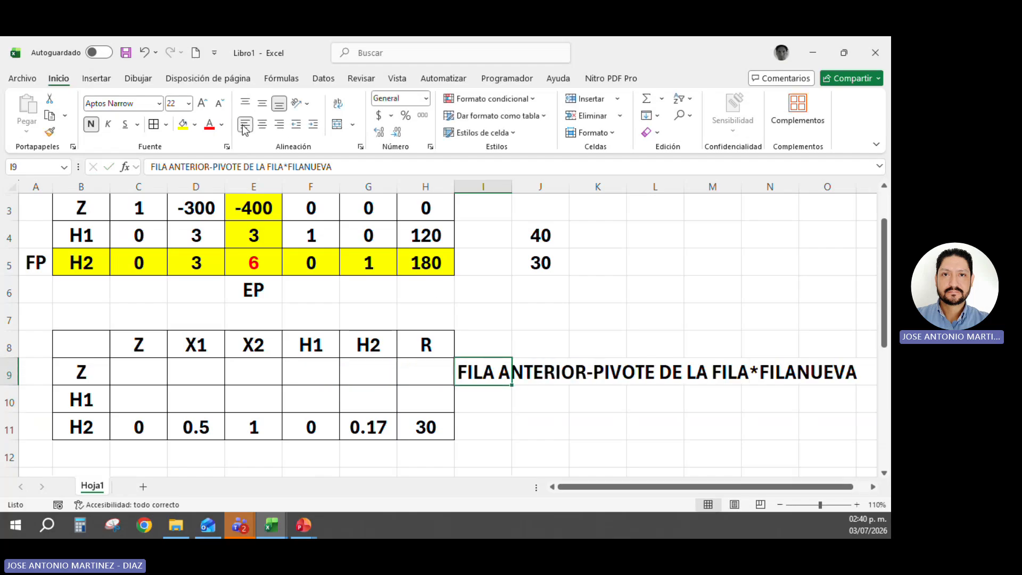
# Label the H2 row of the second table "FILA NUEVA" in I11 and align the text left.
pyautogui.click(616, 426)
pyautogui.click(485, 426)
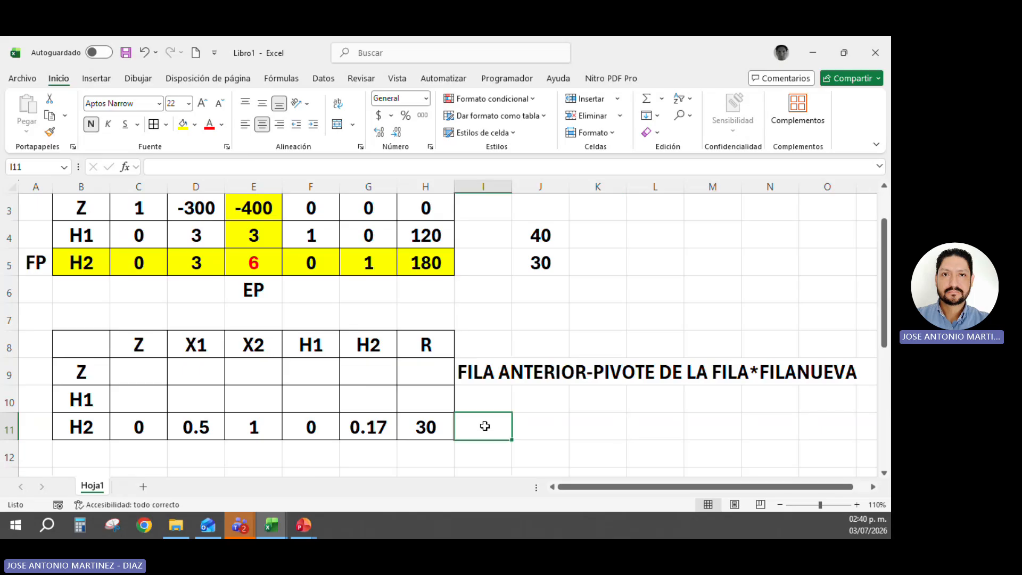
pyautogui.write('FILA NUEVA')
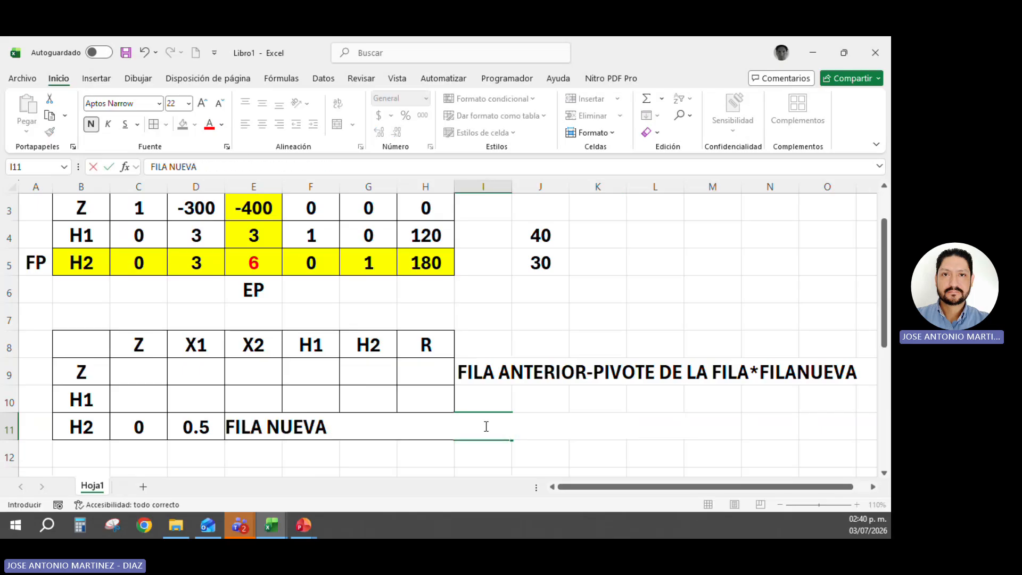
pyautogui.press('Return')
pyautogui.click(486, 426)
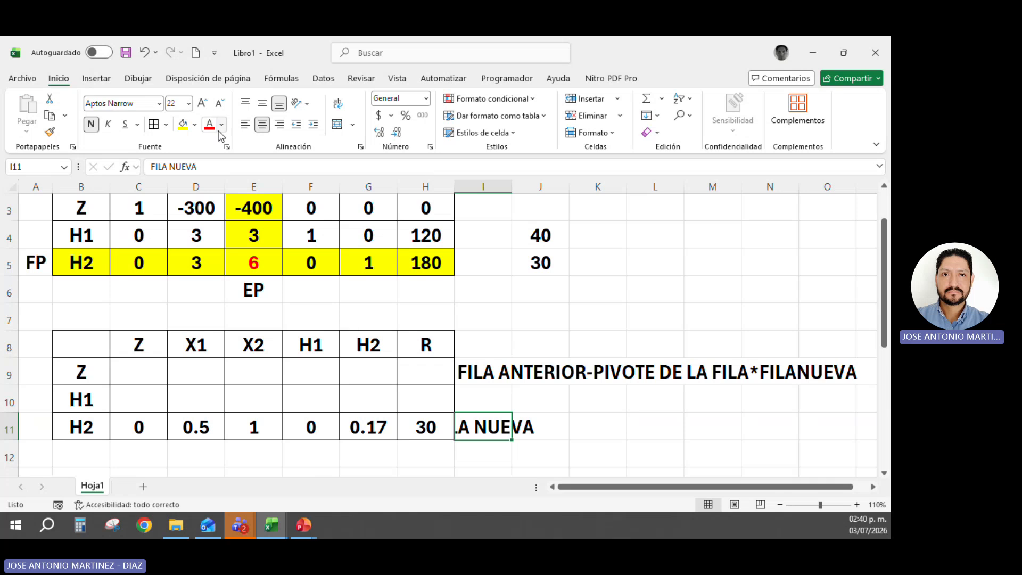
pyautogui.click(245, 124)
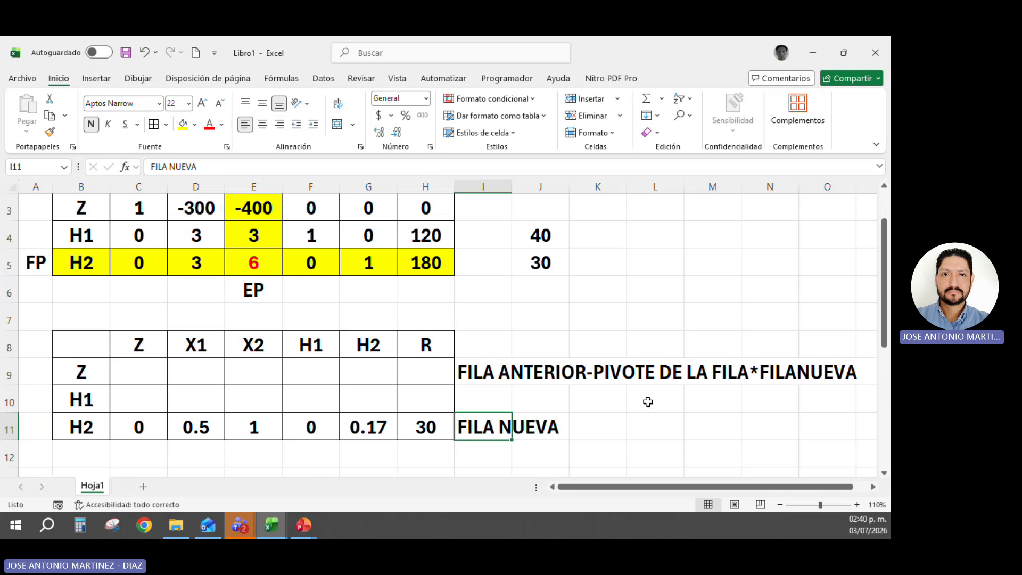
# Enter =C3-$E3*C$11 in C9 to compute the second table's Z row from the old row, its pivot-column value and the new row.
pyautogui.click(481, 377)
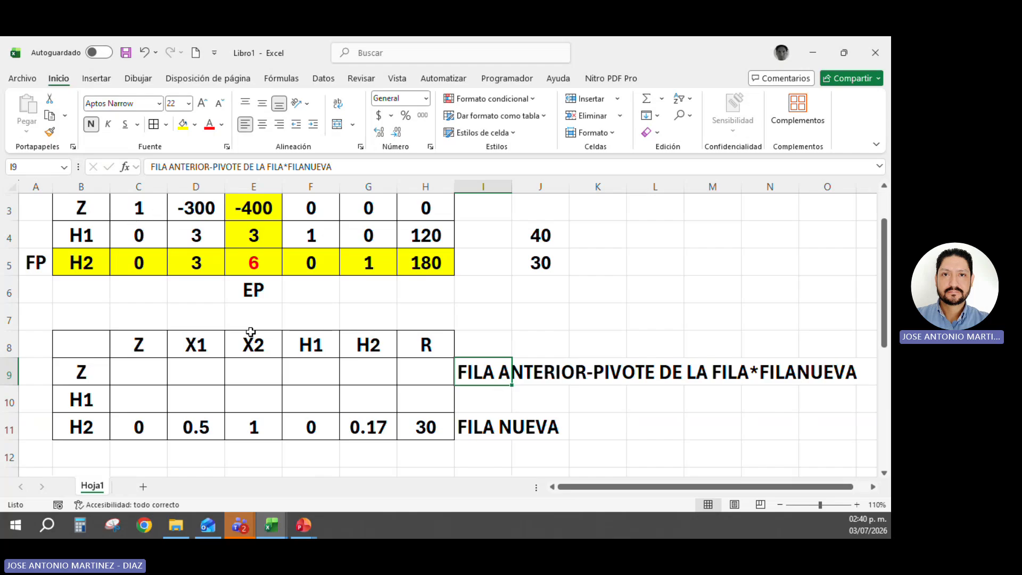
pyautogui.click(148, 376)
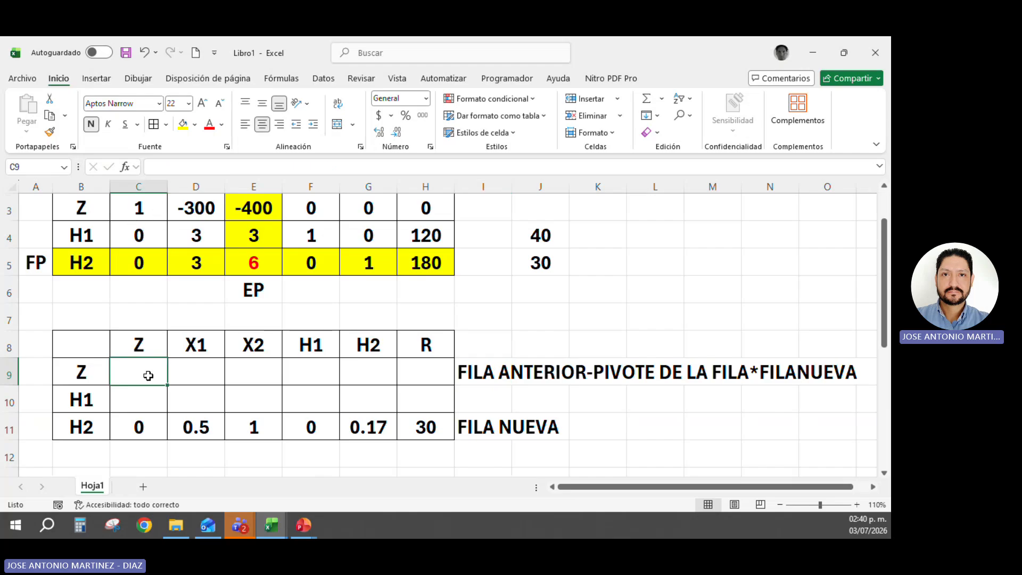
pyautogui.click(150, 209)
pyautogui.click(147, 372)
pyautogui.write('=')
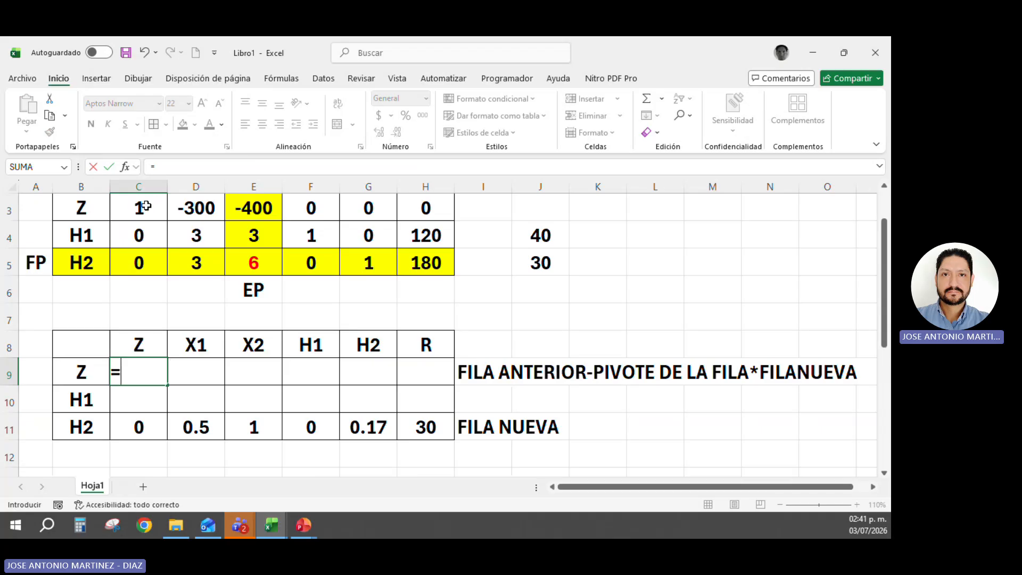
pyautogui.click(147, 207)
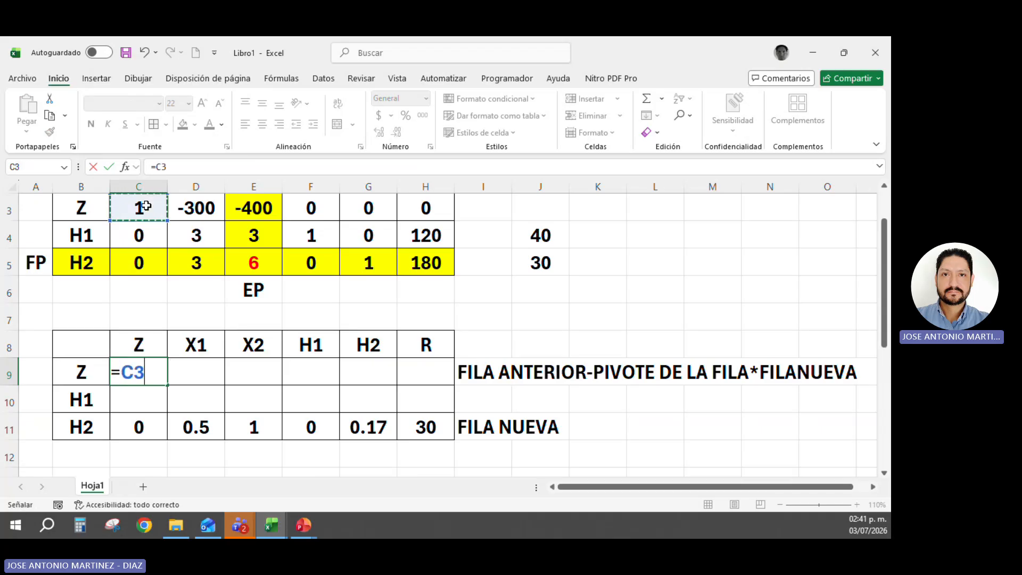
pyautogui.write('-')
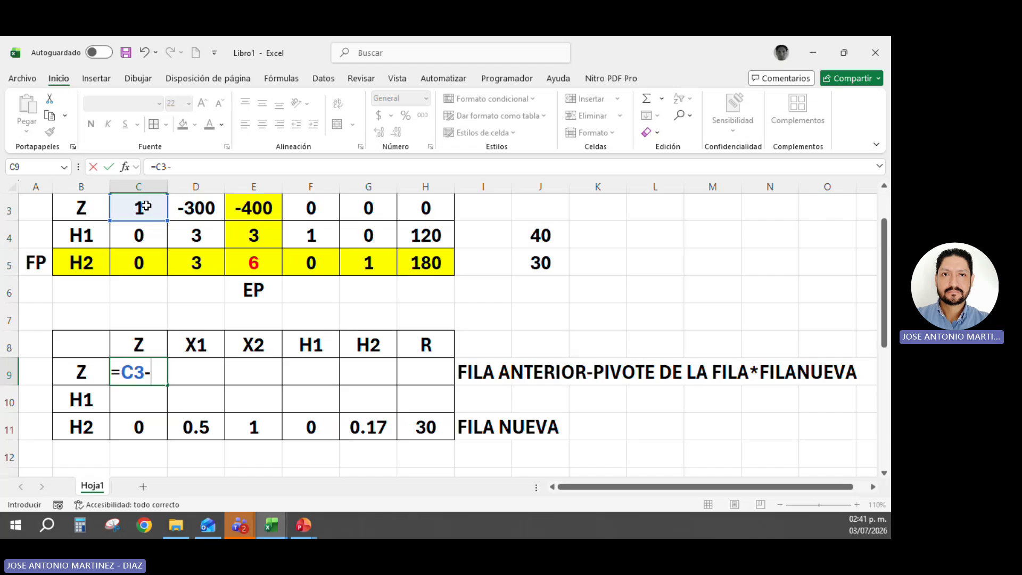
pyautogui.click(255, 206)
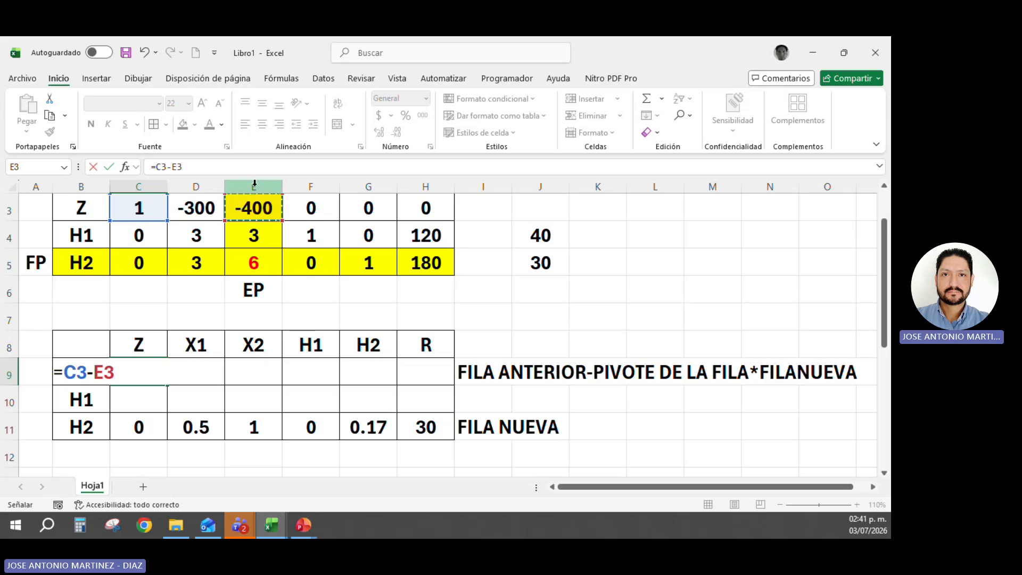
pyautogui.press('F4')
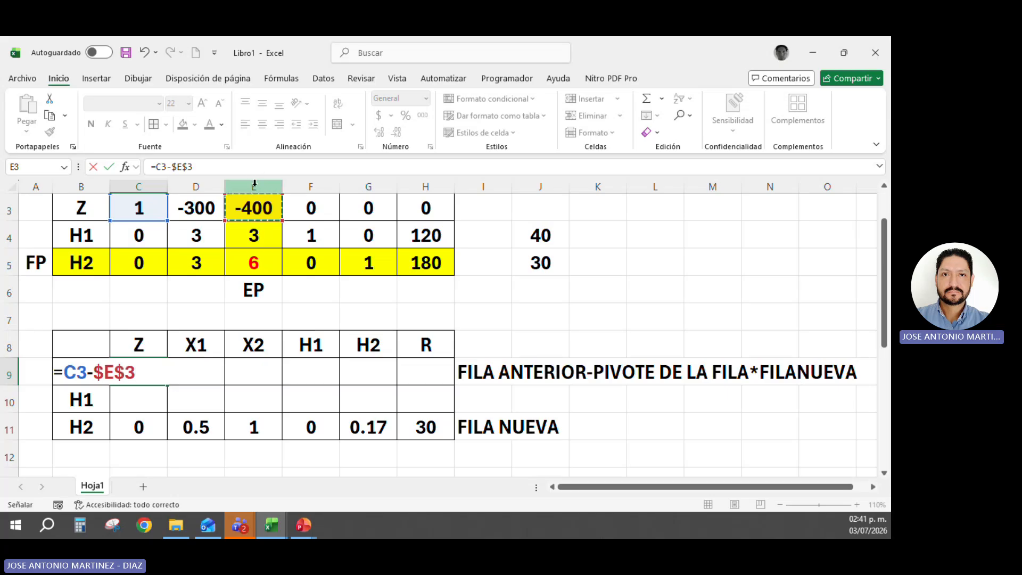
pyautogui.press('F4')
pyautogui.press('F4')
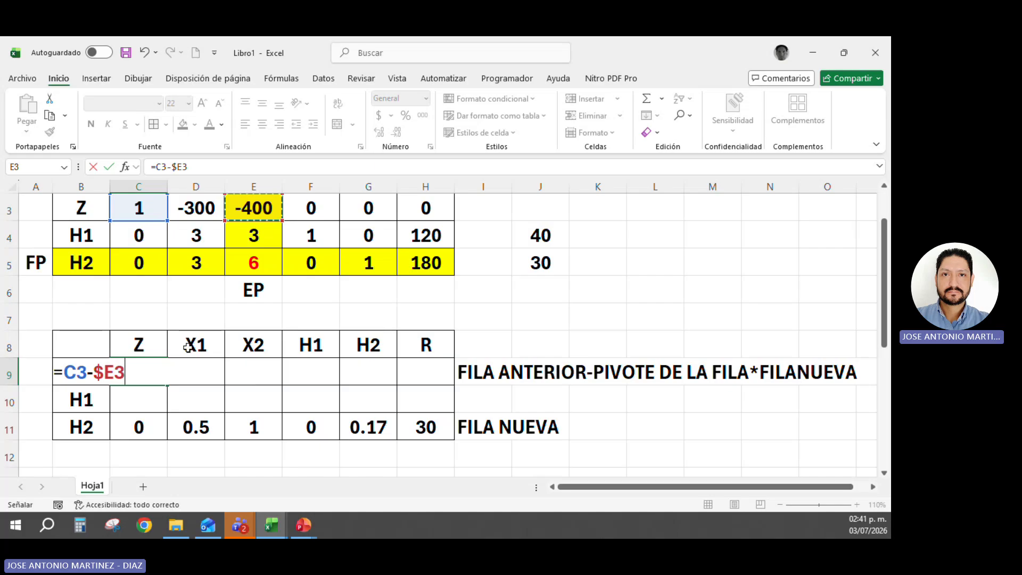
pyautogui.write('*')
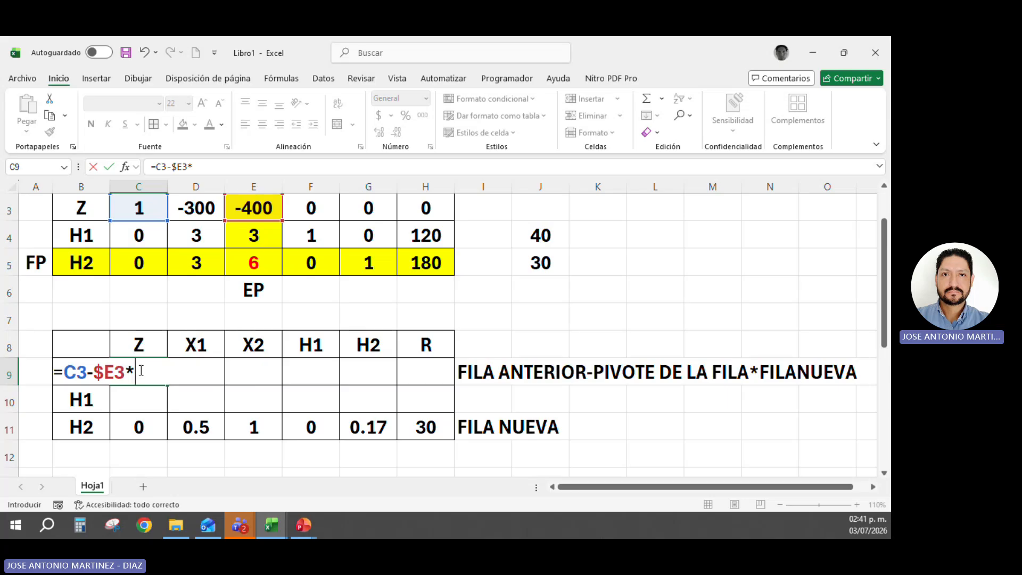
pyautogui.click(141, 428)
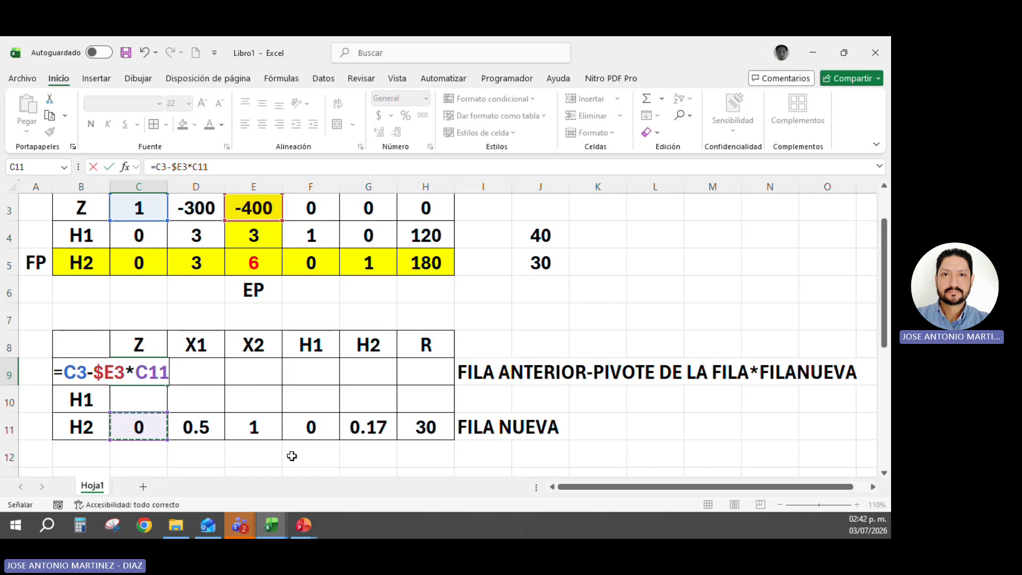
pyautogui.press('F4')
pyautogui.press('F4')
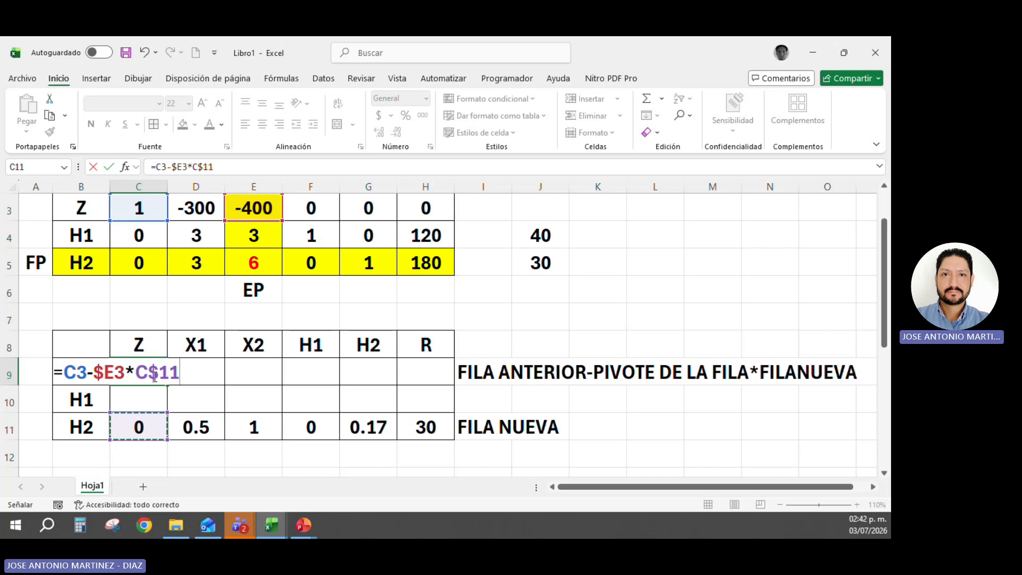
pyautogui.press('Return')
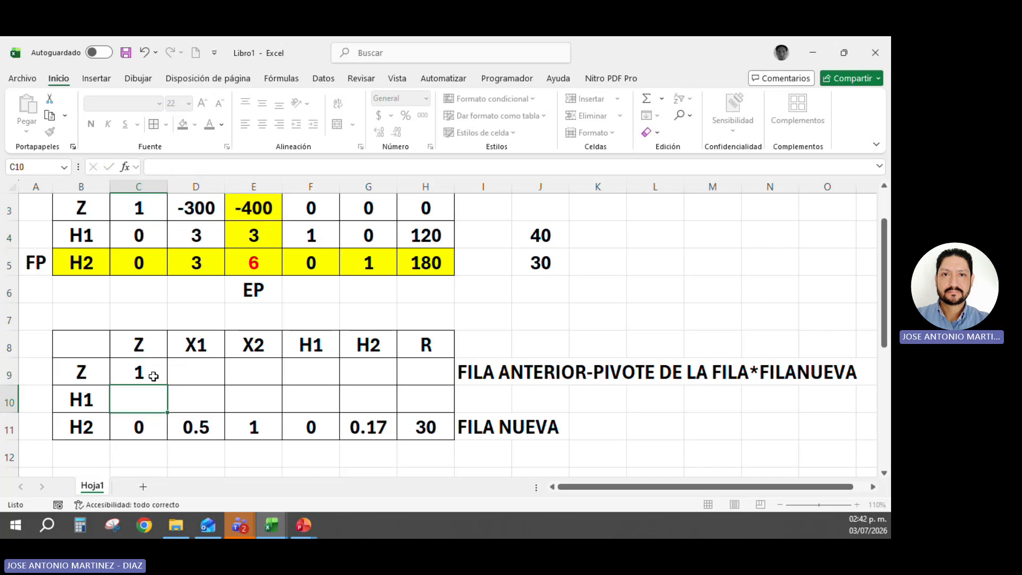
# Fill the C9 formula across to H9 and down to the H1 row, and autofit column H.
pyautogui.click(153, 377)
pyautogui.moveTo(167, 385); pyautogui.dragTo(445, 379)
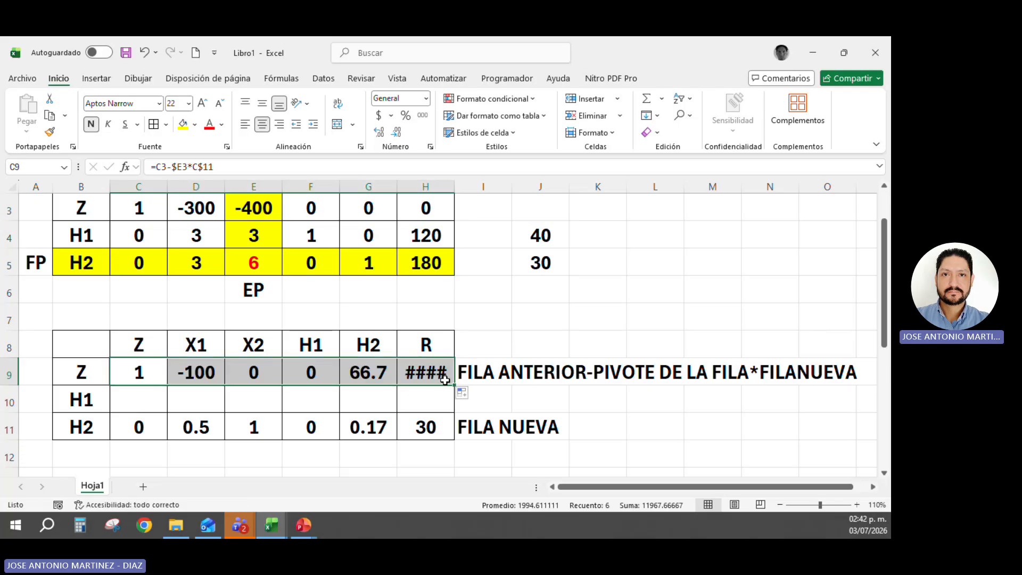
pyautogui.doubleClick(454, 186)
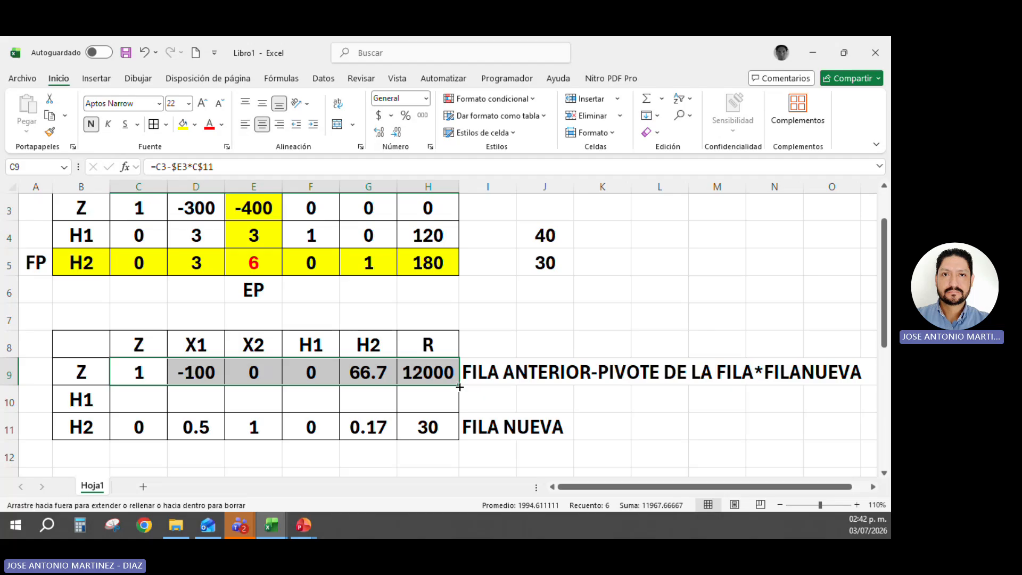
pyautogui.moveTo(460, 387); pyautogui.dragTo(448, 416)
pyautogui.click(536, 398)
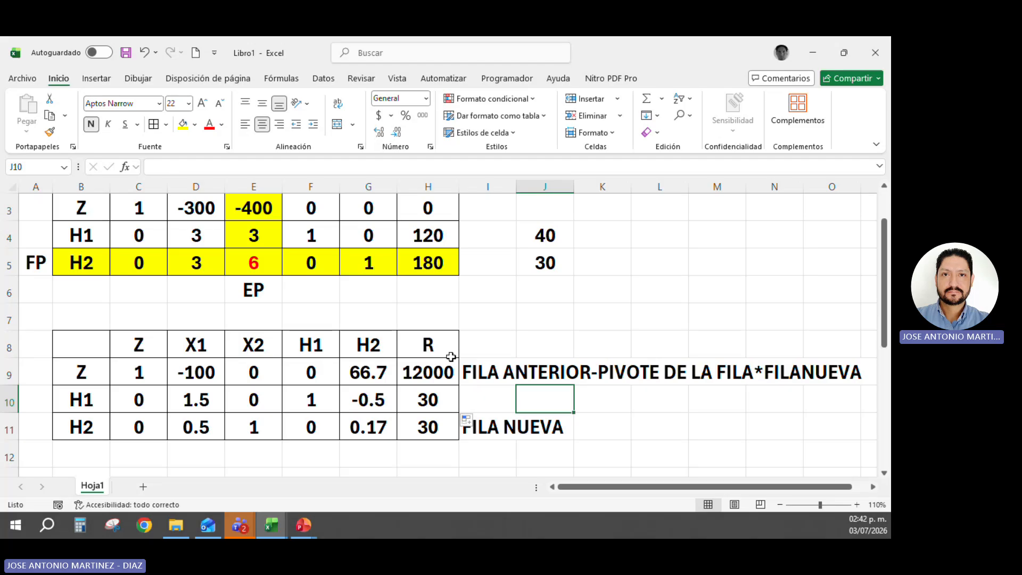
# Examine the X1 and X2 values in the second table's Z row and check whether any negative coefficient remains.
pyautogui.moveTo(205, 373); pyautogui.dragTo(259, 372)
pyautogui.click(204, 368)
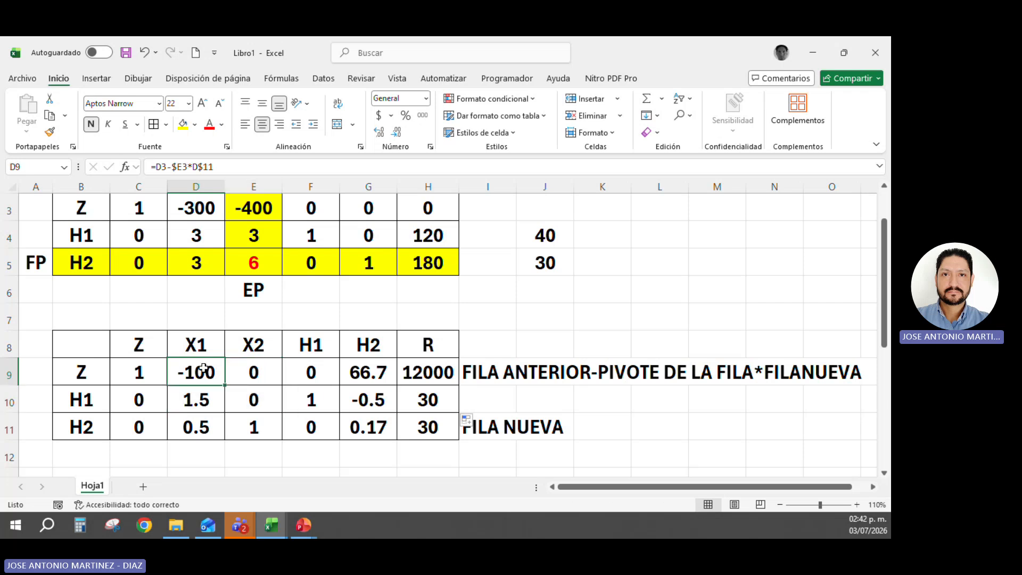
pyautogui.click(260, 371)
pyautogui.click(201, 369)
pyautogui.click(246, 373)
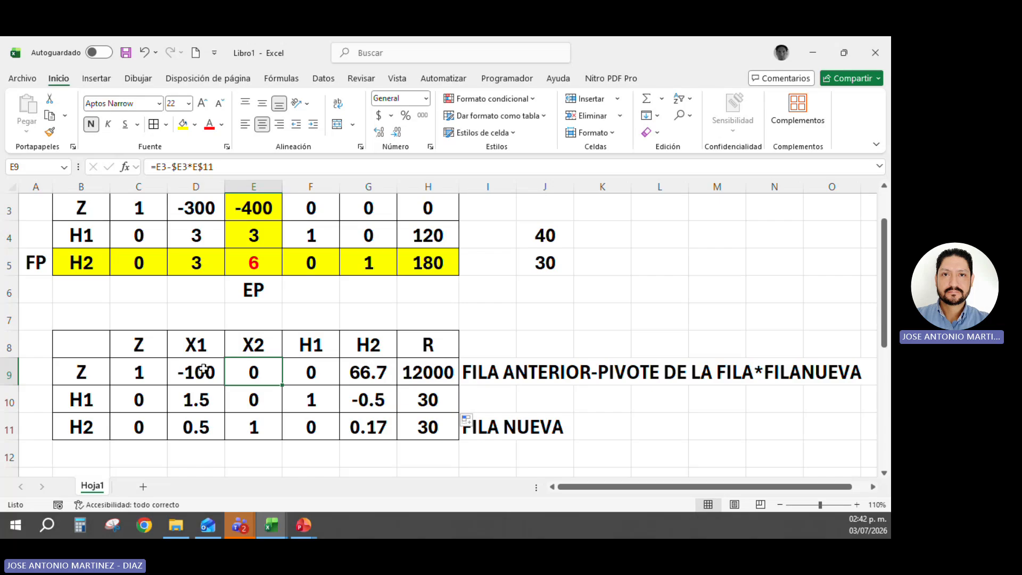
pyautogui.click(204, 367)
pyautogui.click(275, 368)
pyautogui.scroll(-1, 271, 350)
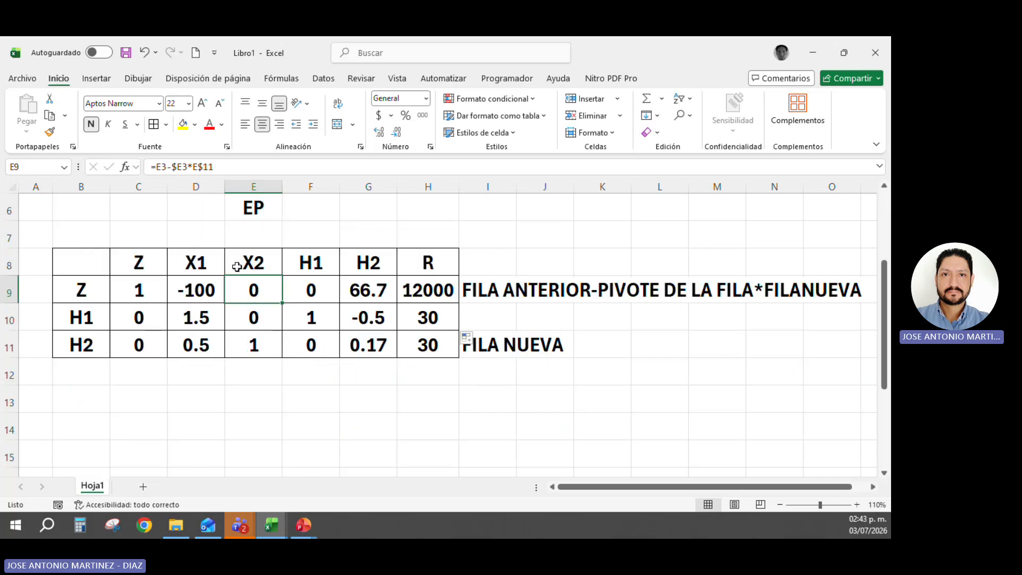
pyautogui.moveTo(96, 270); pyautogui.dragTo(407, 334)
pyautogui.click(412, 337)
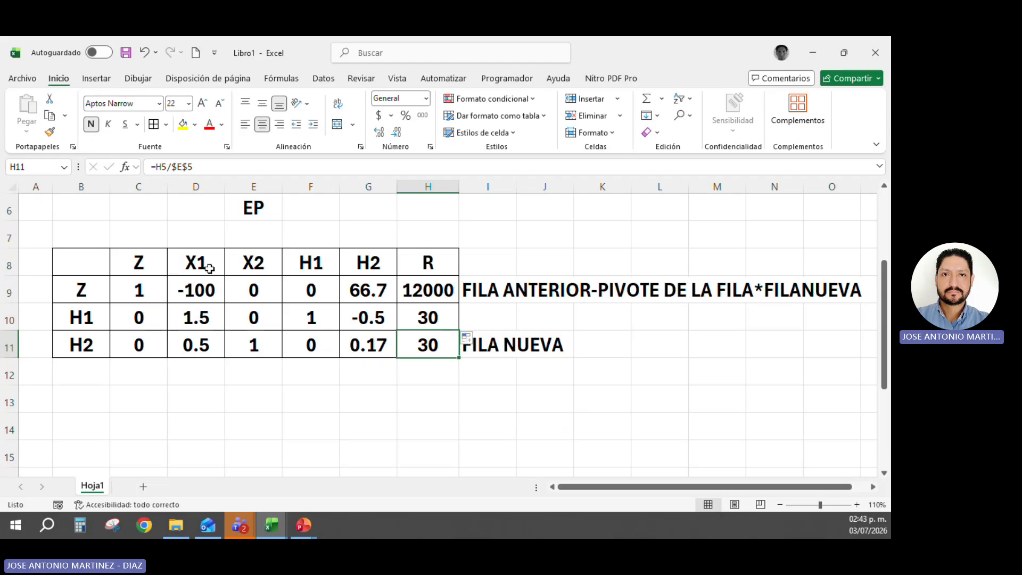
# Highlight the second table's X1 column, D8:D11, in yellow and label it CP in D7.
pyautogui.moveTo(206, 267); pyautogui.dragTo(243, 288)
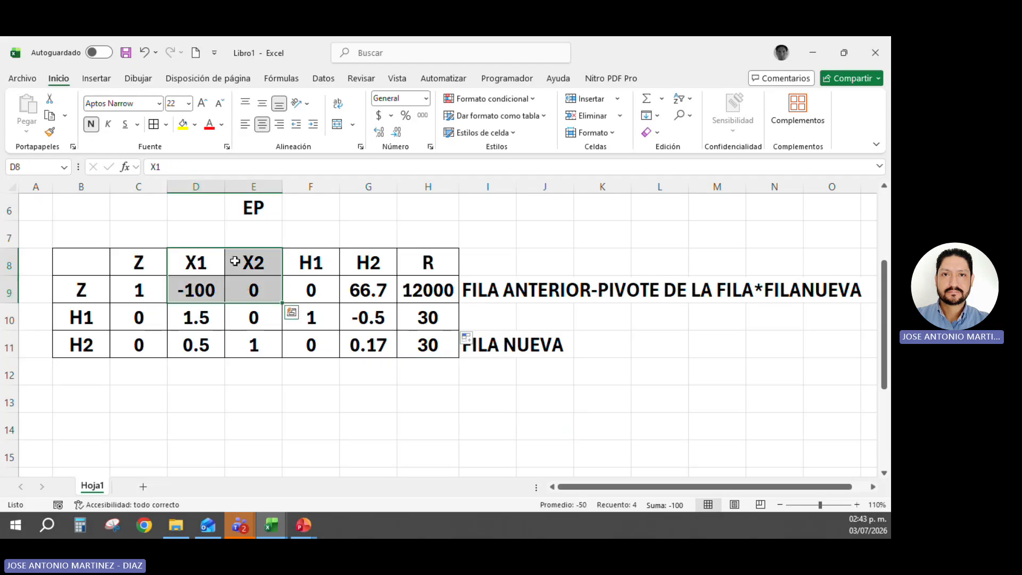
pyautogui.click(201, 289)
pyautogui.moveTo(205, 261); pyautogui.dragTo(212, 341)
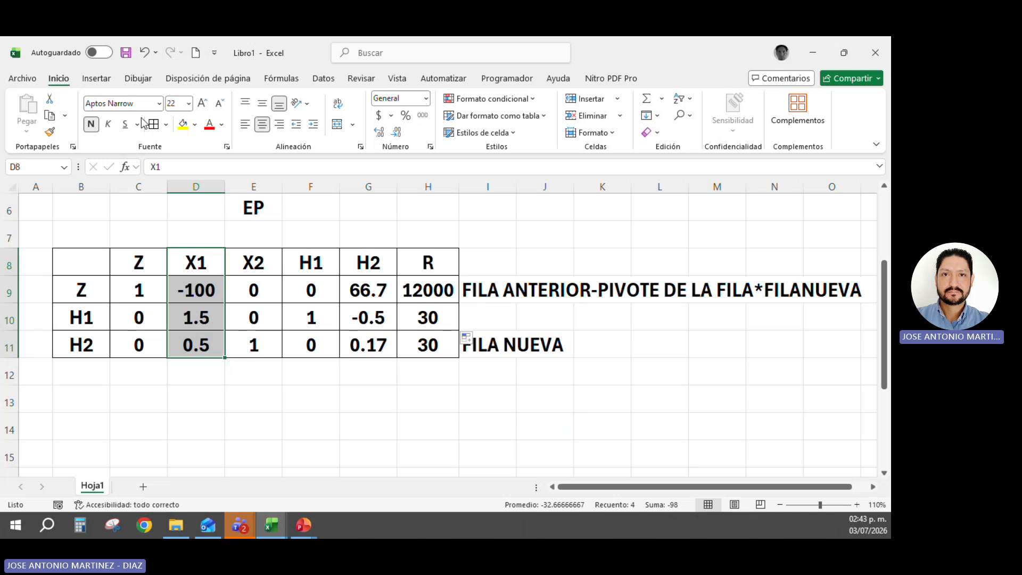
pyautogui.click(183, 125)
pyautogui.click(201, 228)
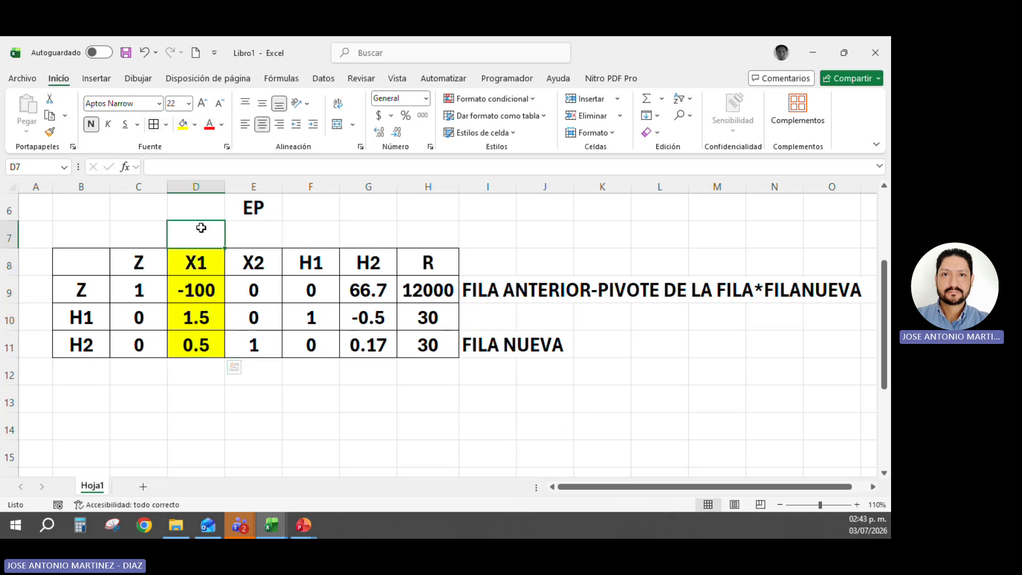
pyautogui.write('CP')
pyautogui.press('Return')
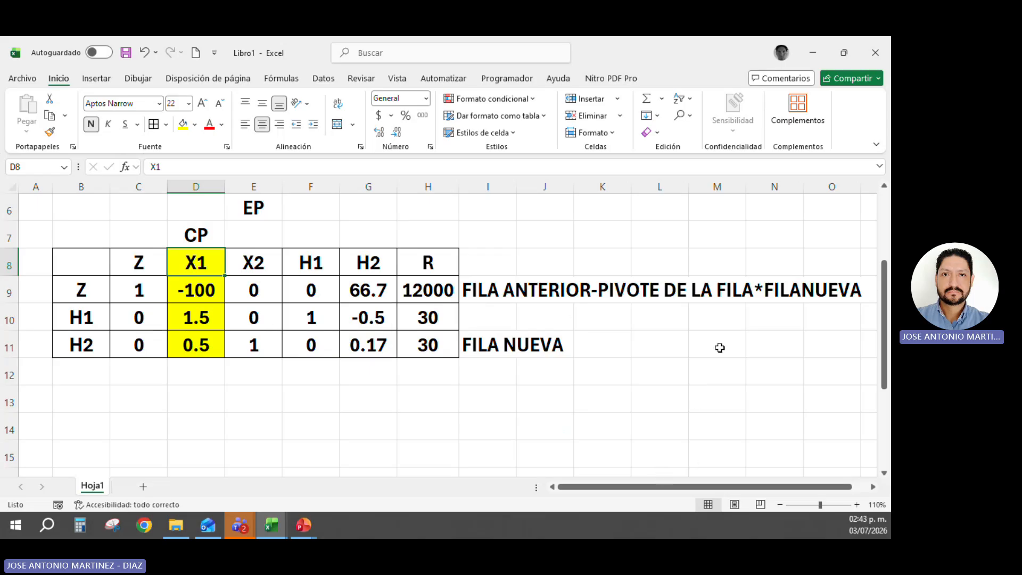
# Enter the ratio =H10/D10 in L10, fill it down to L11 and check the formula's references.
pyautogui.click(675, 324)
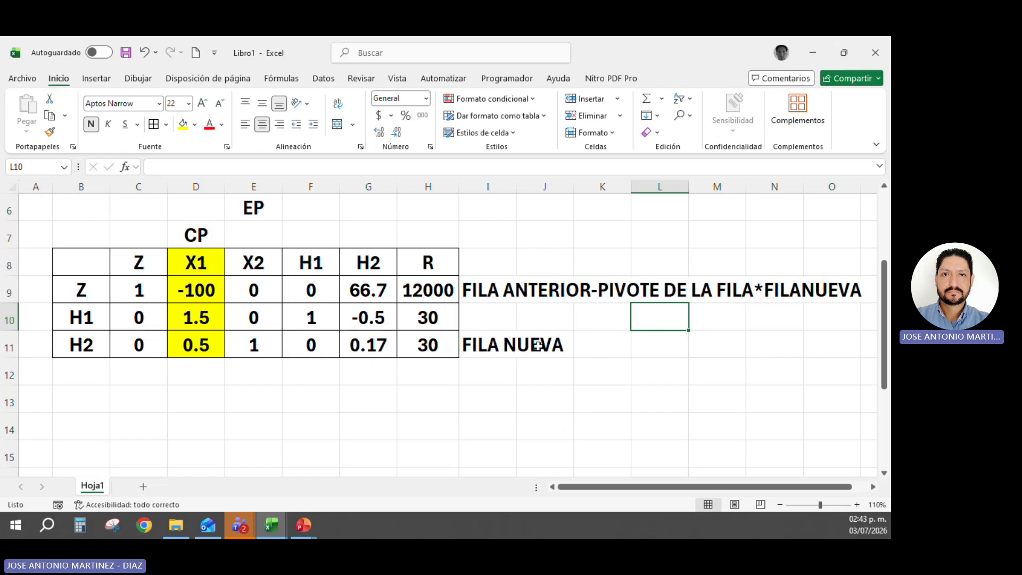
pyautogui.write('=')
pyautogui.click(445, 316)
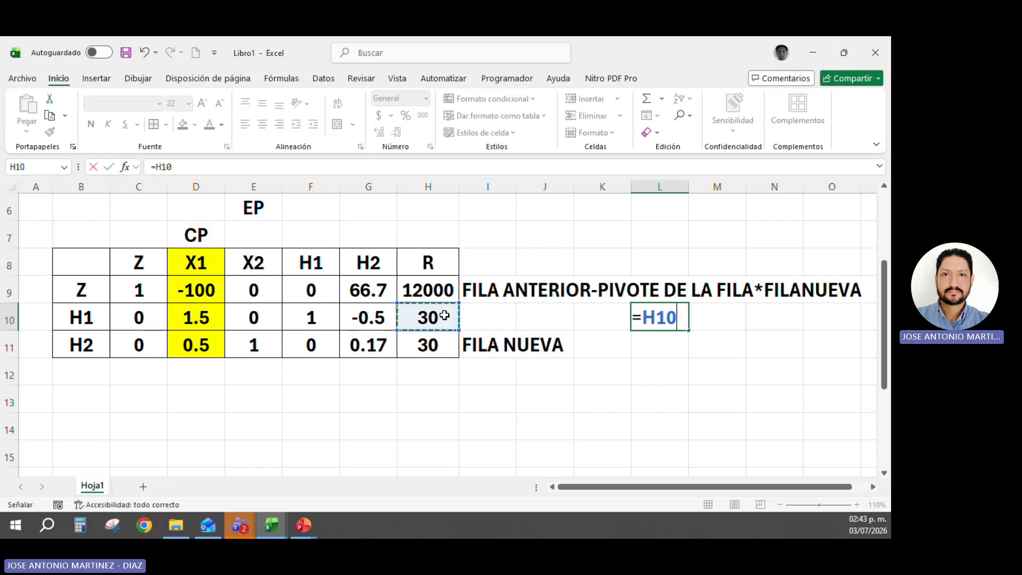
pyautogui.write('/')
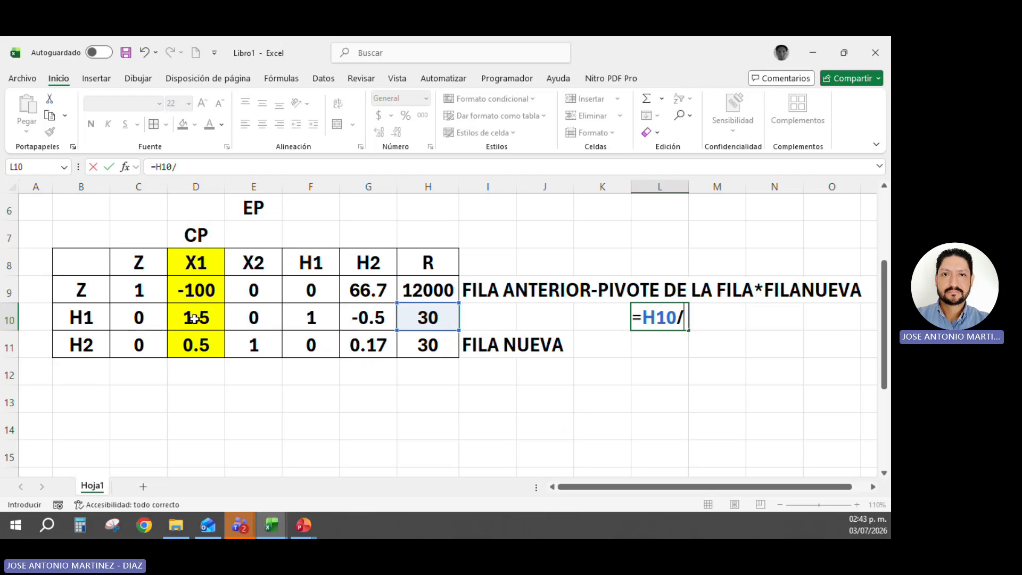
pyautogui.click(193, 319)
pyautogui.press('Return')
pyautogui.click(660, 318)
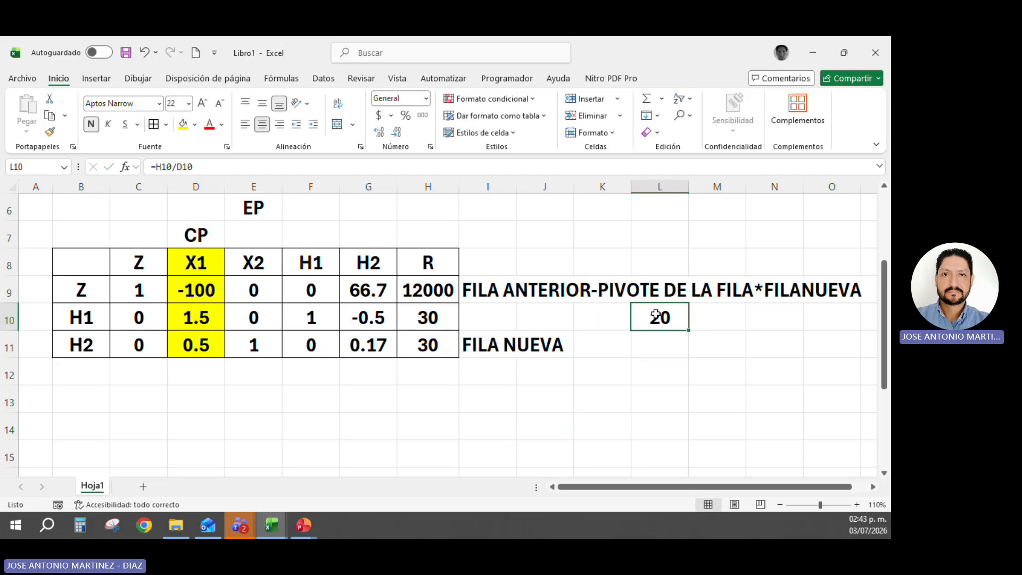
pyautogui.moveTo(689, 331); pyautogui.dragTo(686, 353)
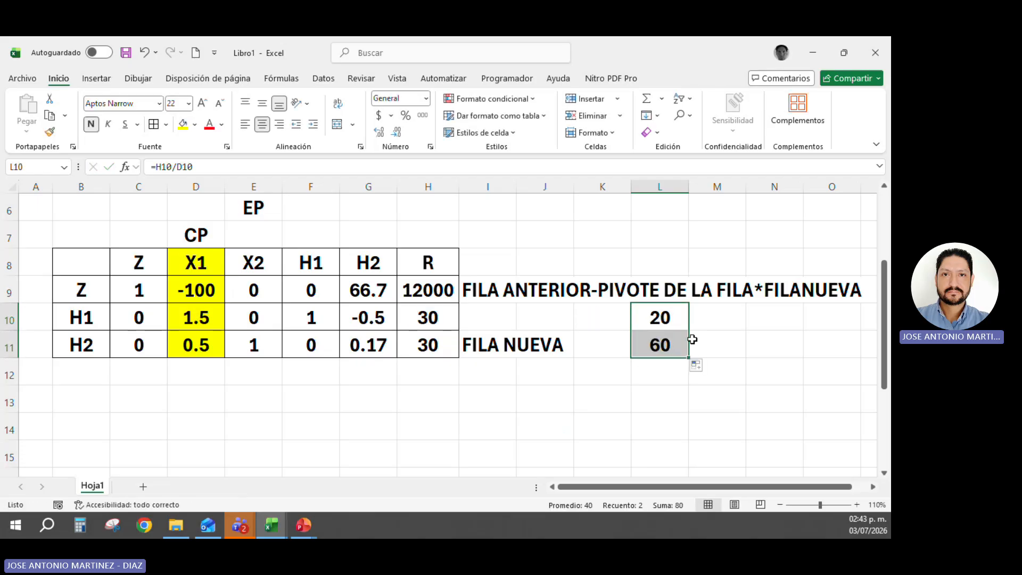
pyautogui.doubleClick(673, 320)
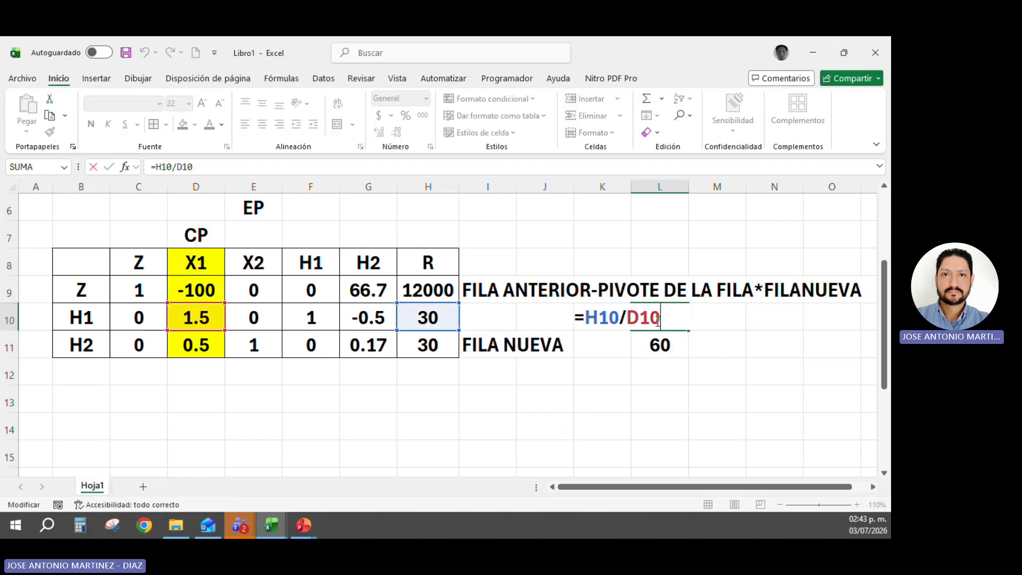
pyautogui.press('Escape')
# Highlight the second table's H1 row, B10:H10, in yellow and label it FP in A10.
pyautogui.moveTo(399, 326); pyautogui.dragTo(67, 308)
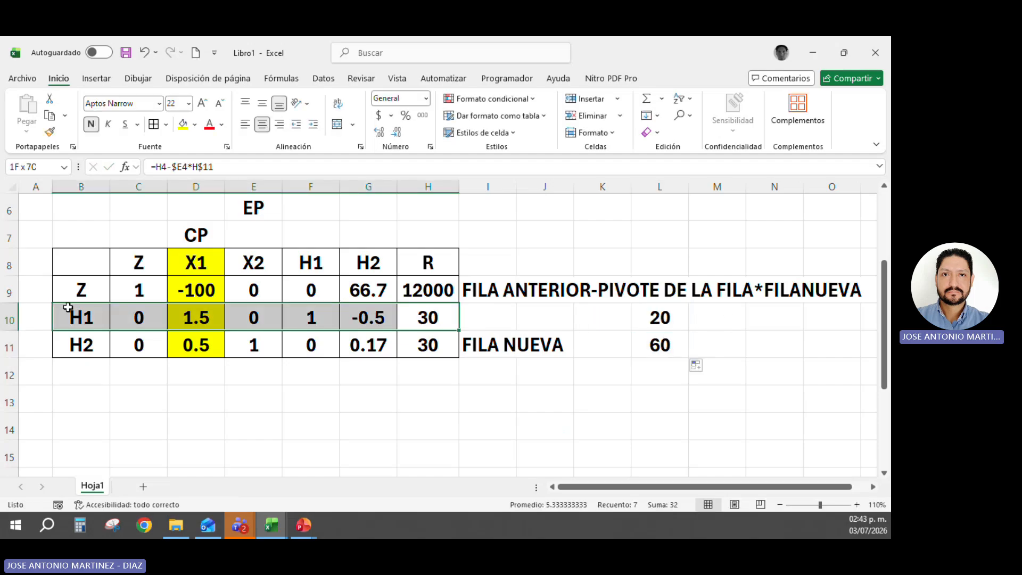
pyautogui.click(186, 125)
pyautogui.click(34, 315)
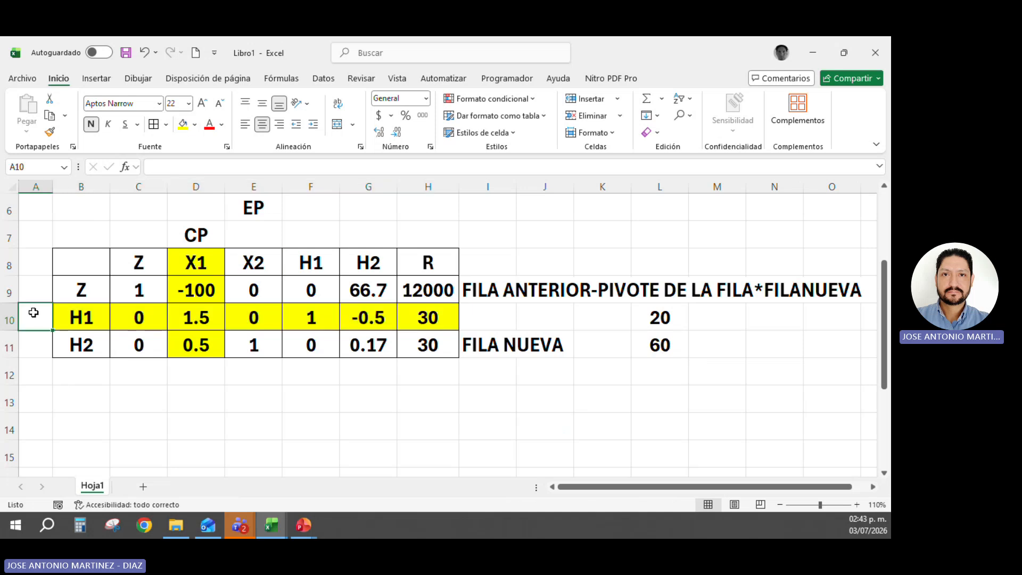
pyautogui.write('FP')
pyautogui.press('Return')
# Colour the pivot element in D10 red.
pyautogui.click(204, 315)
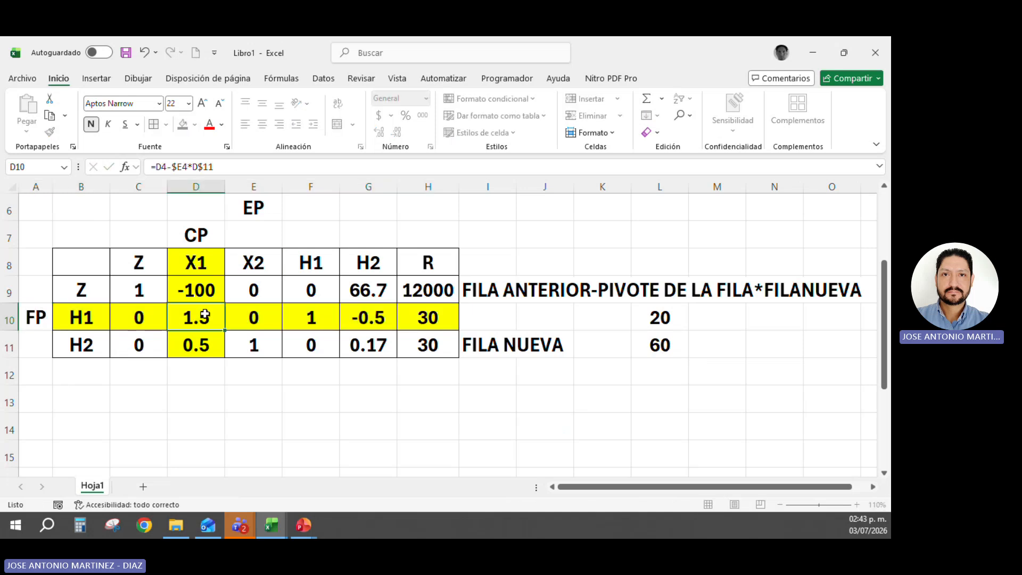
pyautogui.click(208, 124)
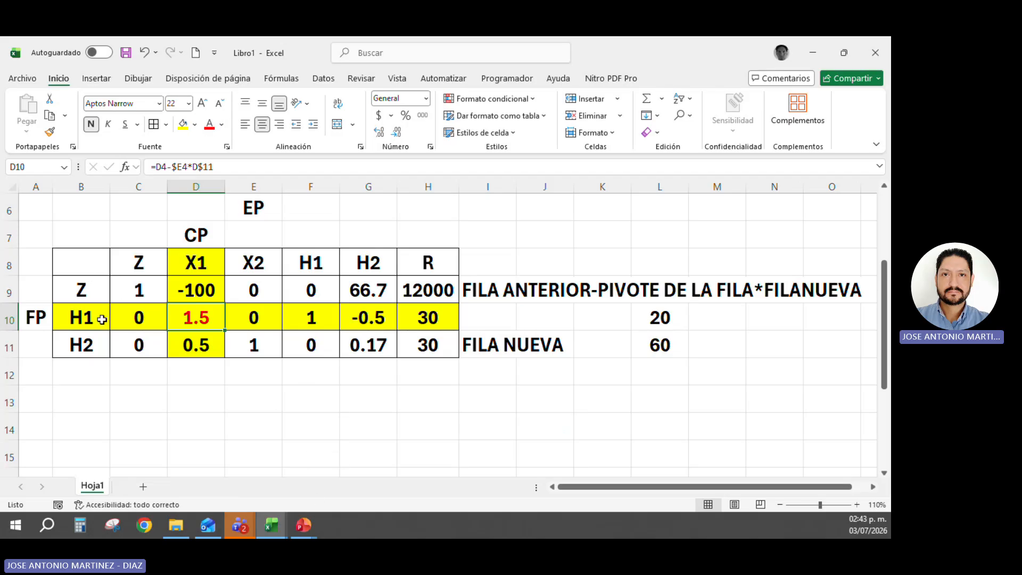
pyautogui.click(356, 417)
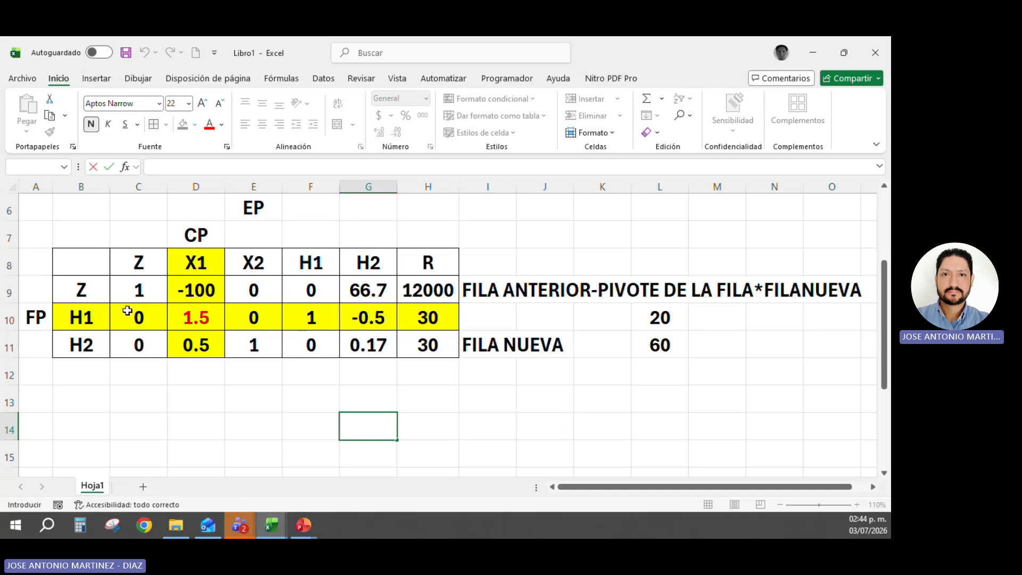
# Examine the second table's row labels and its X2 column to see which variable belongs to the H2 row.
pyautogui.doubleClick(83, 290)
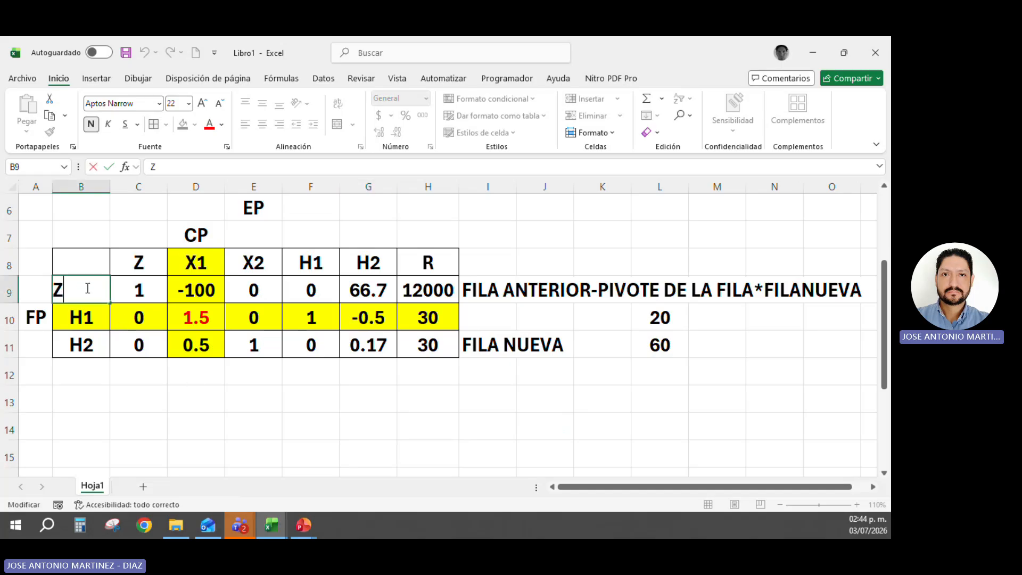
pyautogui.press('Escape')
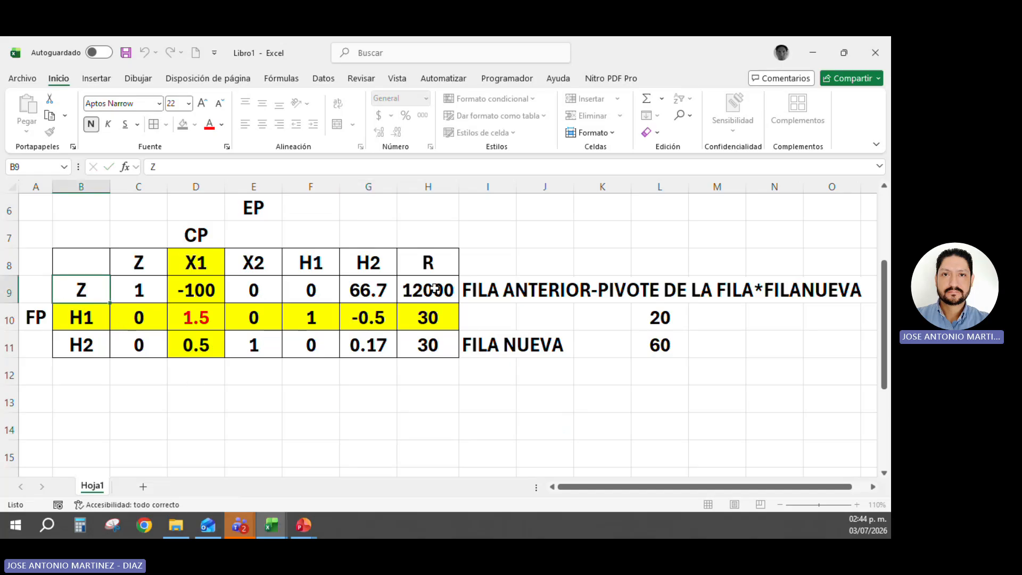
pyautogui.click(98, 318)
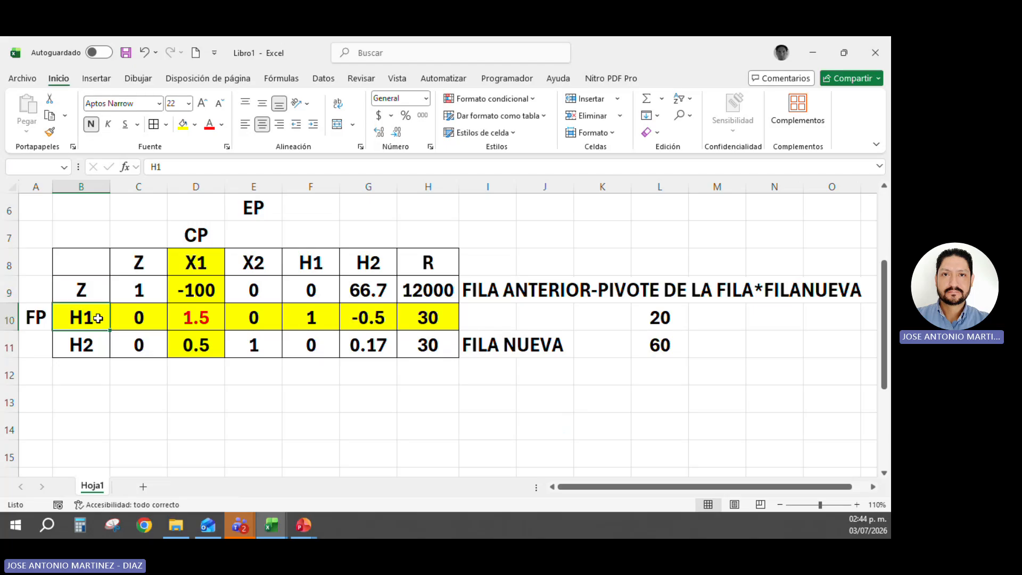
pyautogui.click(78, 345)
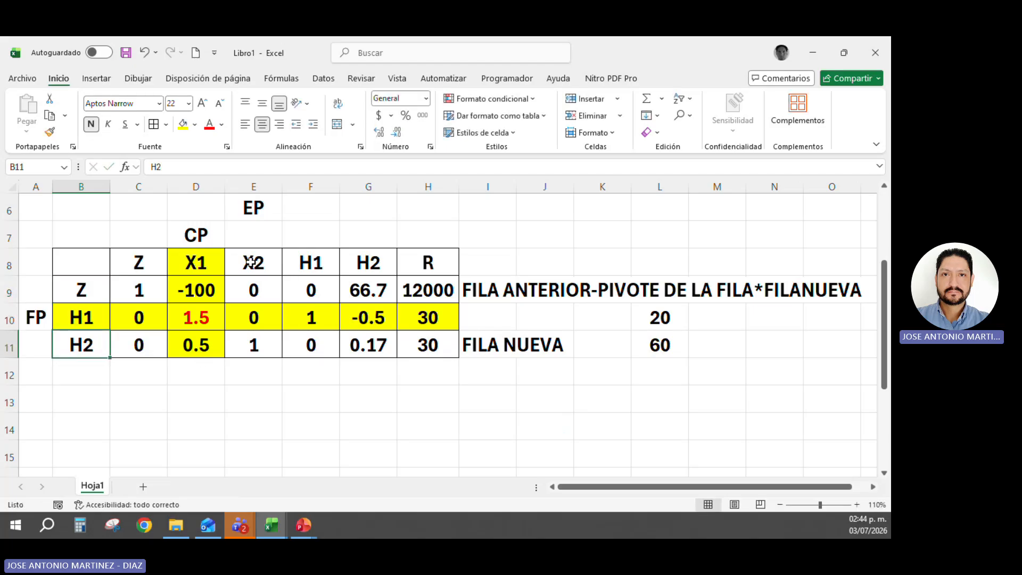
pyautogui.click(253, 262)
pyautogui.click(250, 340)
pyautogui.moveTo(264, 283); pyautogui.dragTo(264, 314)
pyautogui.click(265, 317)
pyautogui.moveTo(264, 263); pyautogui.dragTo(256, 346)
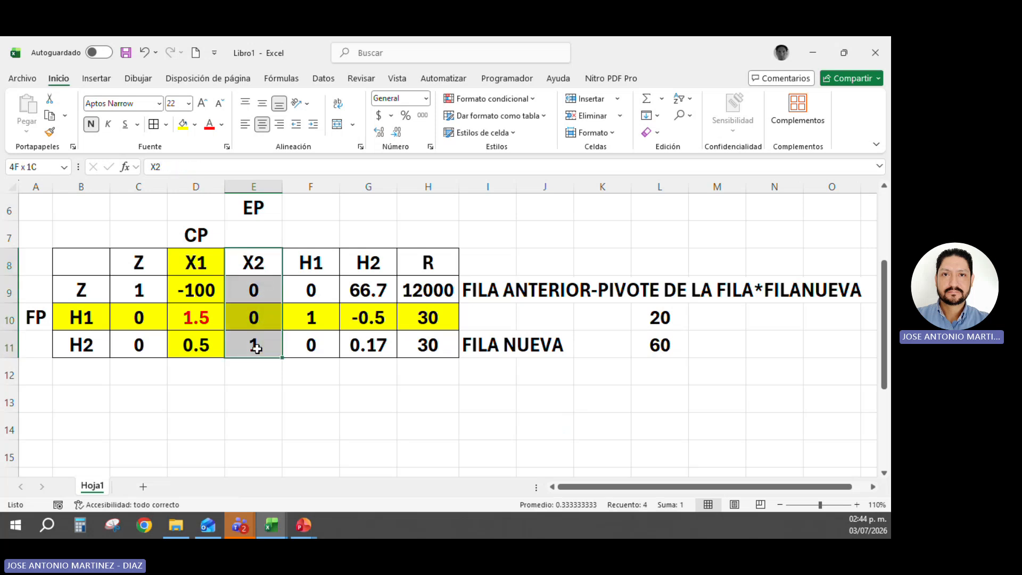
pyautogui.click(254, 345)
pyautogui.moveTo(206, 266); pyautogui.dragTo(248, 266)
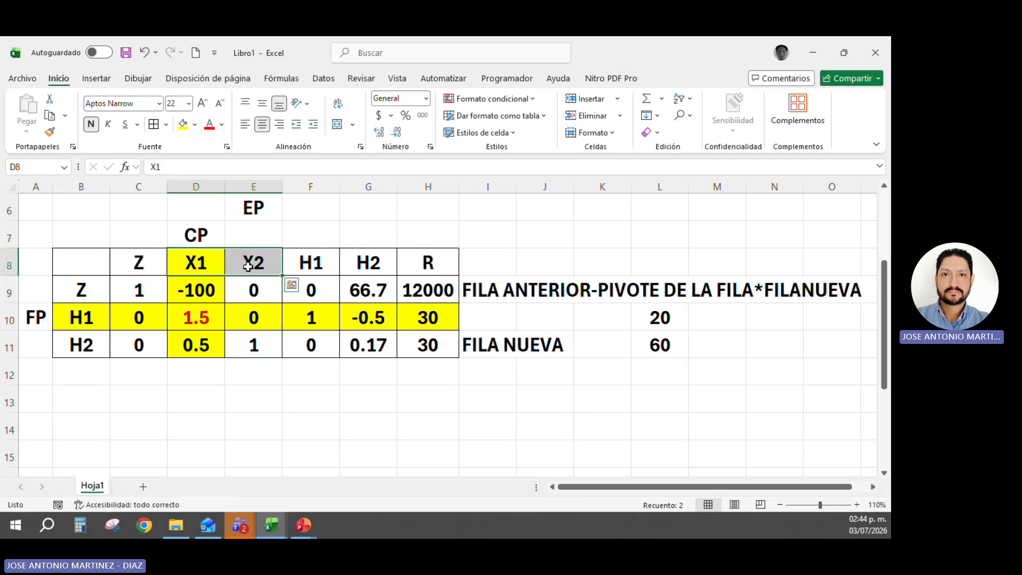
pyautogui.click(266, 290)
pyautogui.click(267, 320)
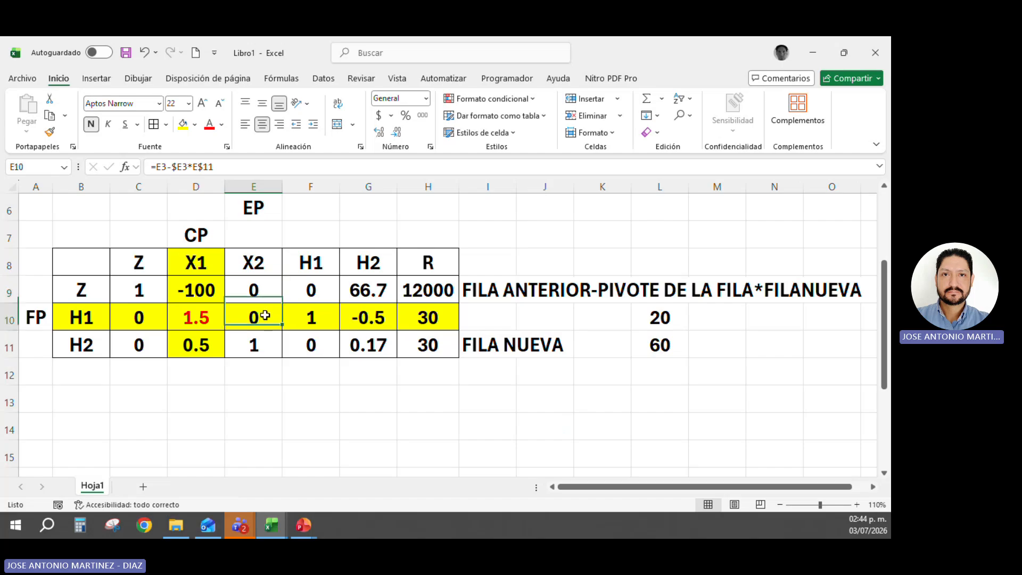
pyautogui.doubleClick(265, 318)
pyautogui.press('Return')
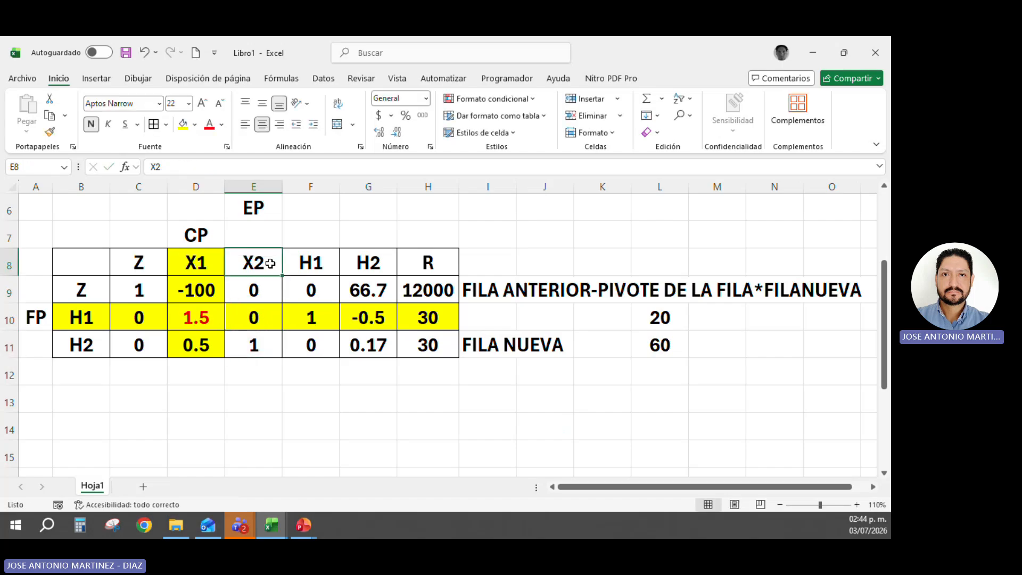
# Relabel the second table's H2 row in B11 as X2 and colour the label red.
pyautogui.click(81, 344)
pyautogui.doubleClick(80, 344)
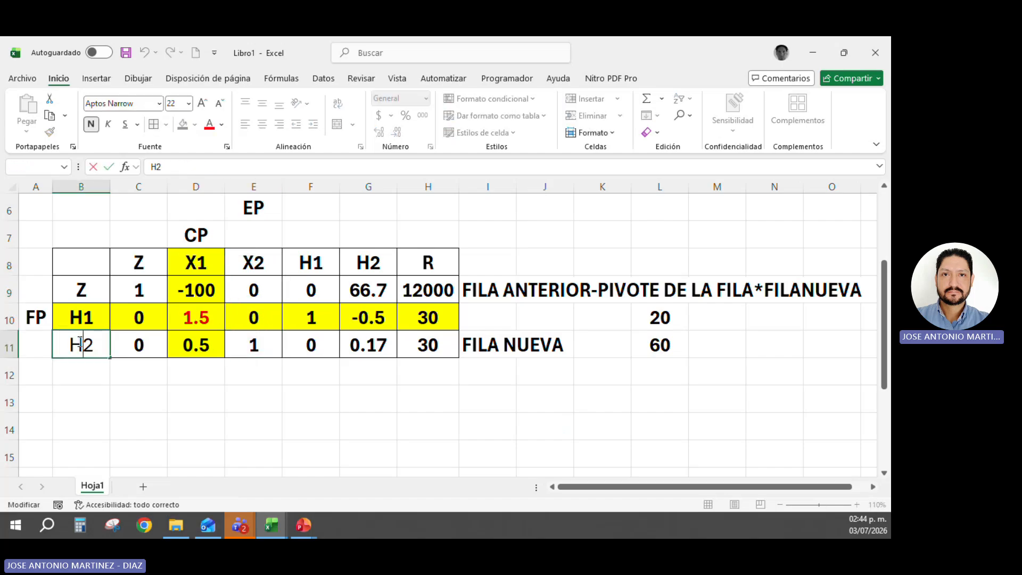
pyautogui.write('X22')
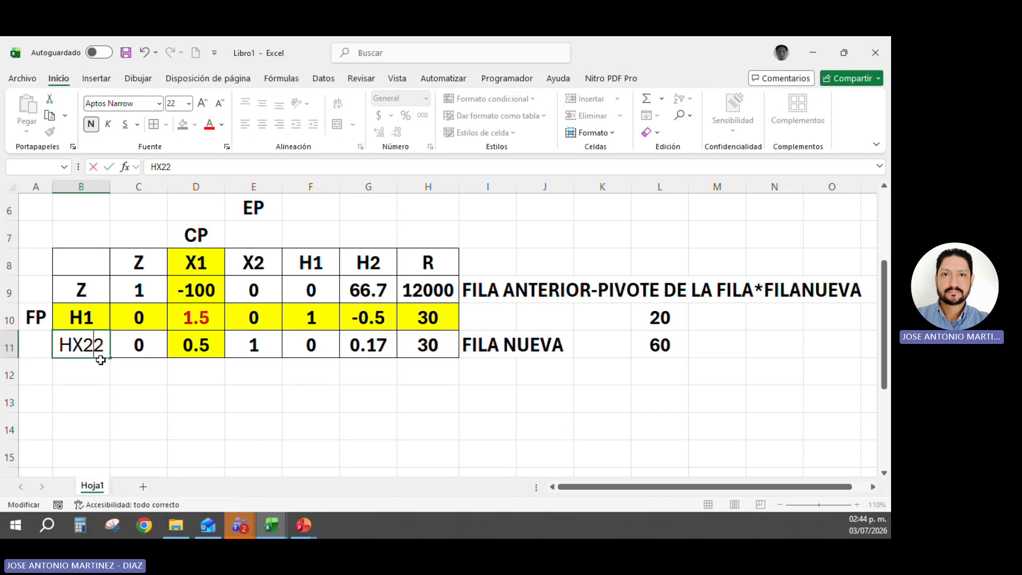
pyautogui.click(77, 345)
pyautogui.press('BackSpace')
pyautogui.click(99, 347)
pyautogui.press('BackSpace')
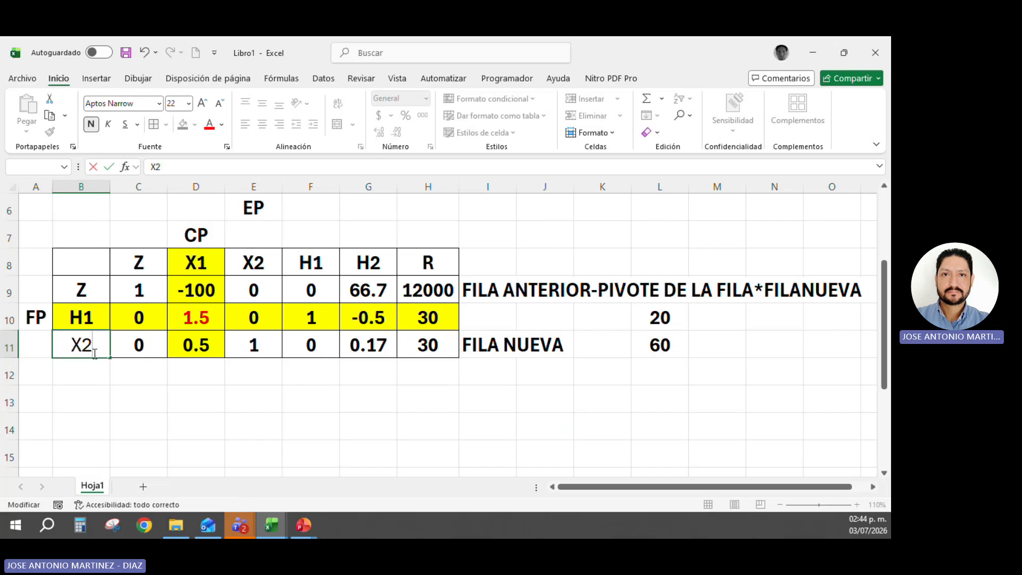
pyautogui.press('Return')
pyautogui.click(87, 350)
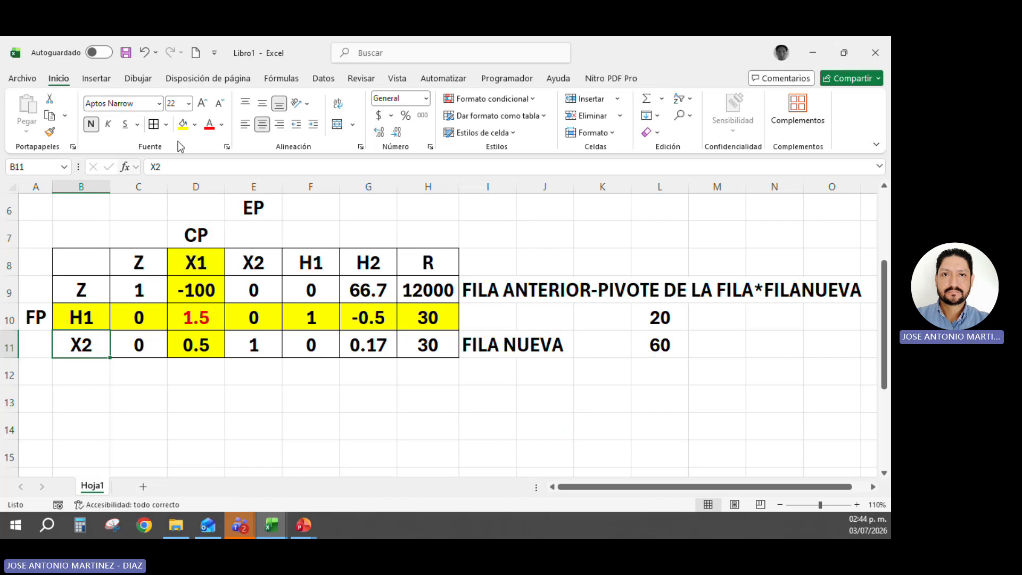
pyautogui.click(210, 125)
pyautogui.doubleClick(88, 293)
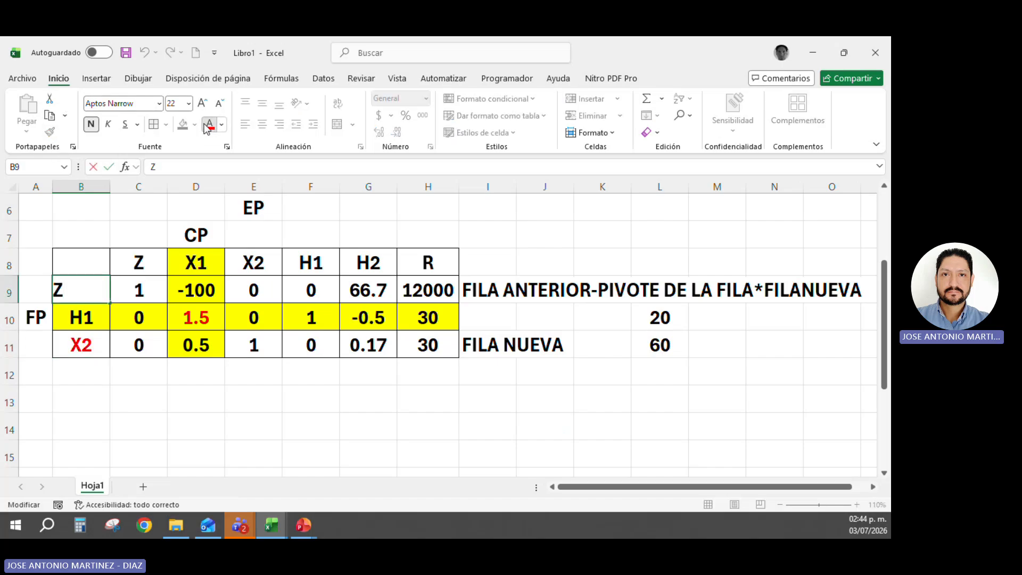
pyautogui.click(420, 345)
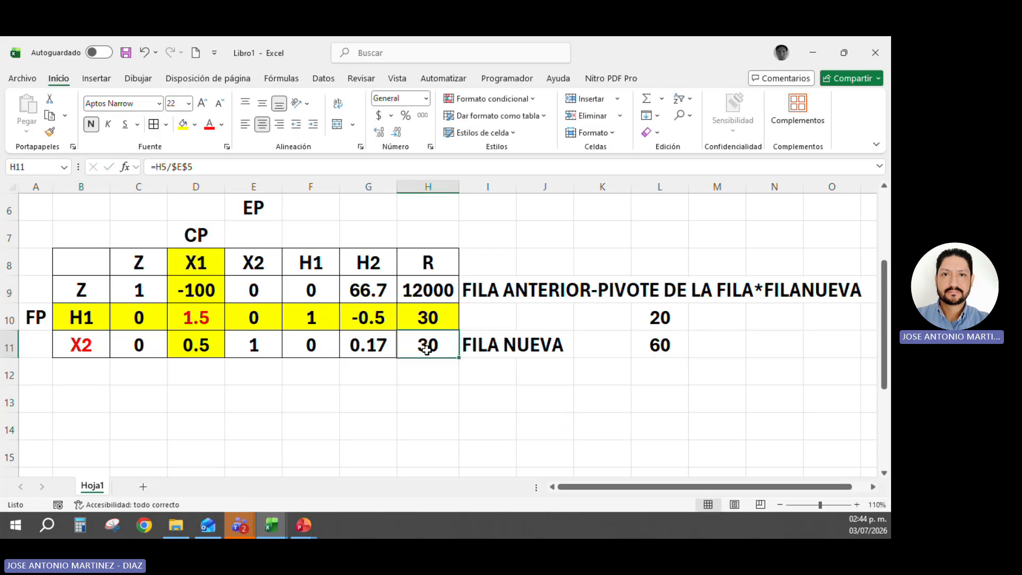
pyautogui.click(75, 343)
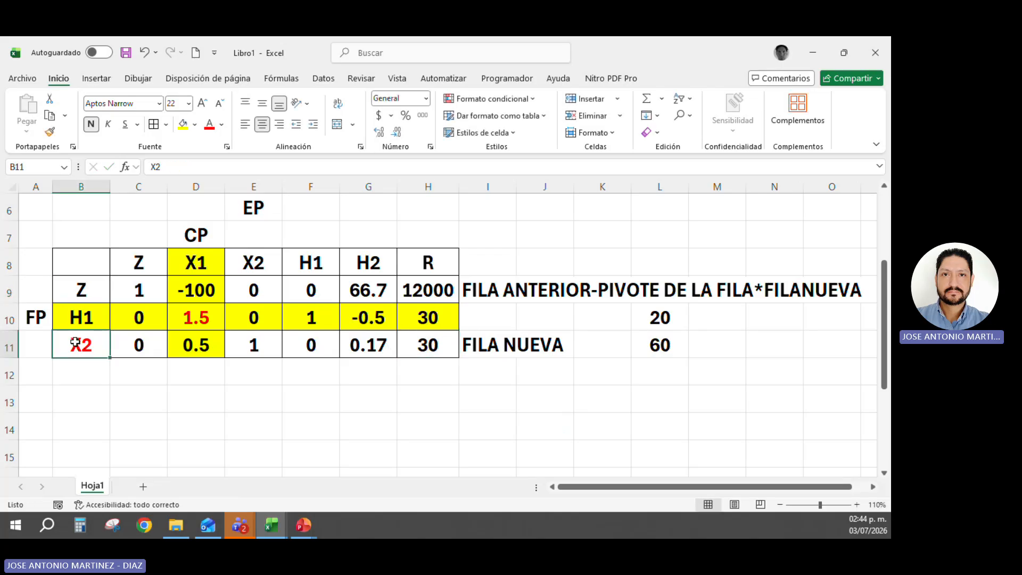
pyautogui.doubleClick(432, 317)
pyautogui.click(95, 316)
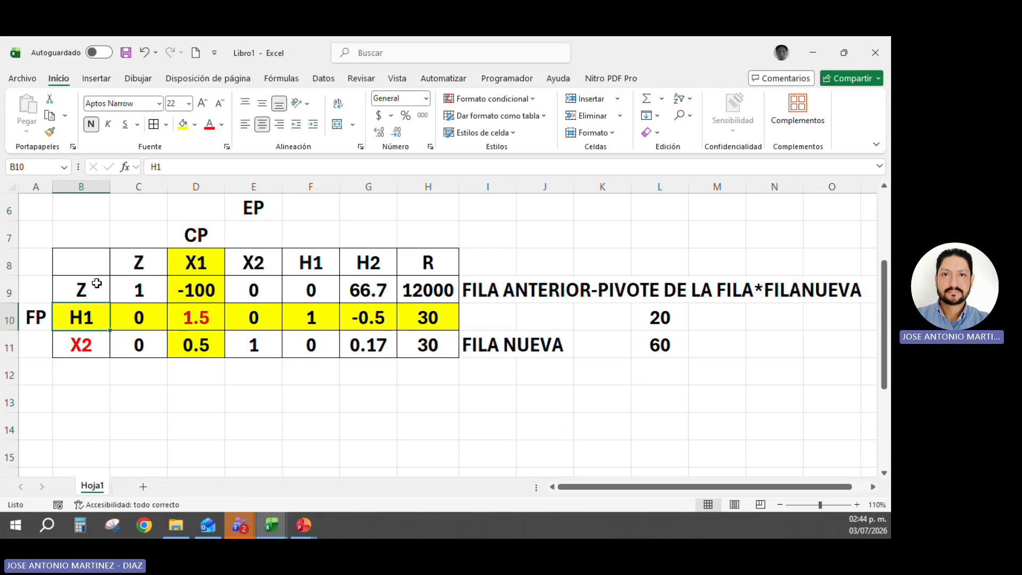
# Enter the row labels Z, H1 and X2 in B14:B16 for a third simplex table.
pyautogui.doubleClick(82, 398)
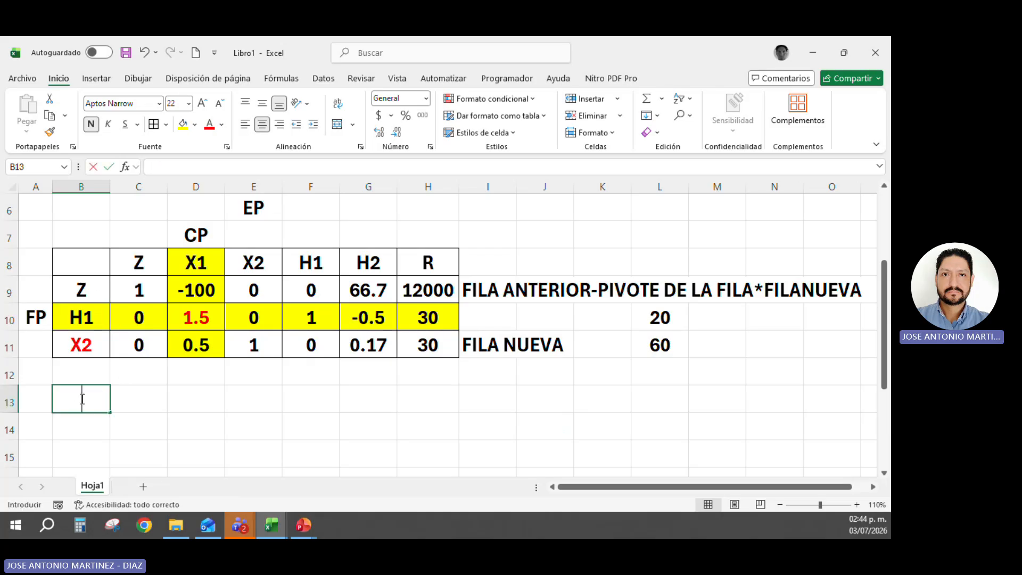
pyautogui.write('Z')
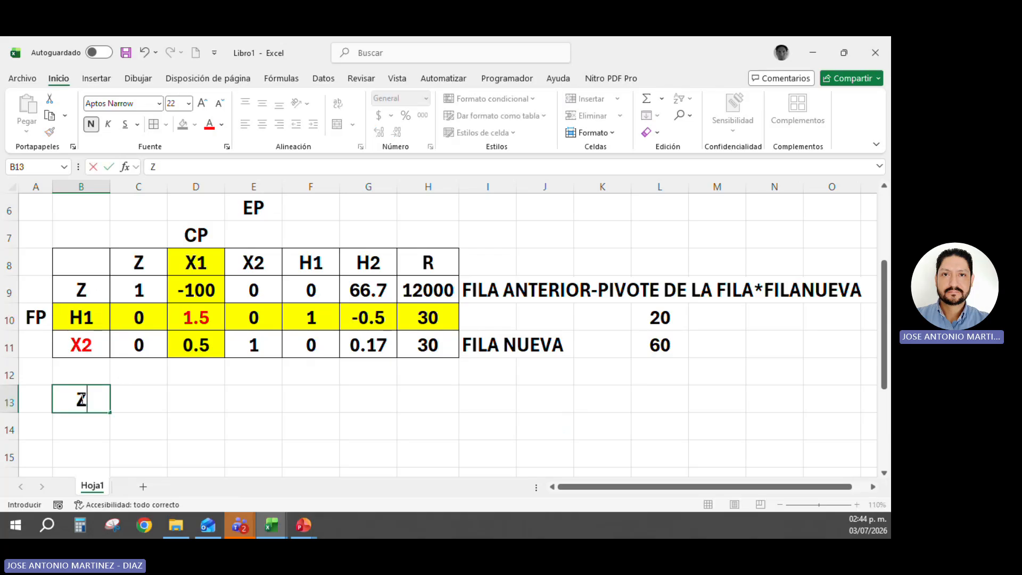
pyautogui.press('Escape')
pyautogui.press('Down')
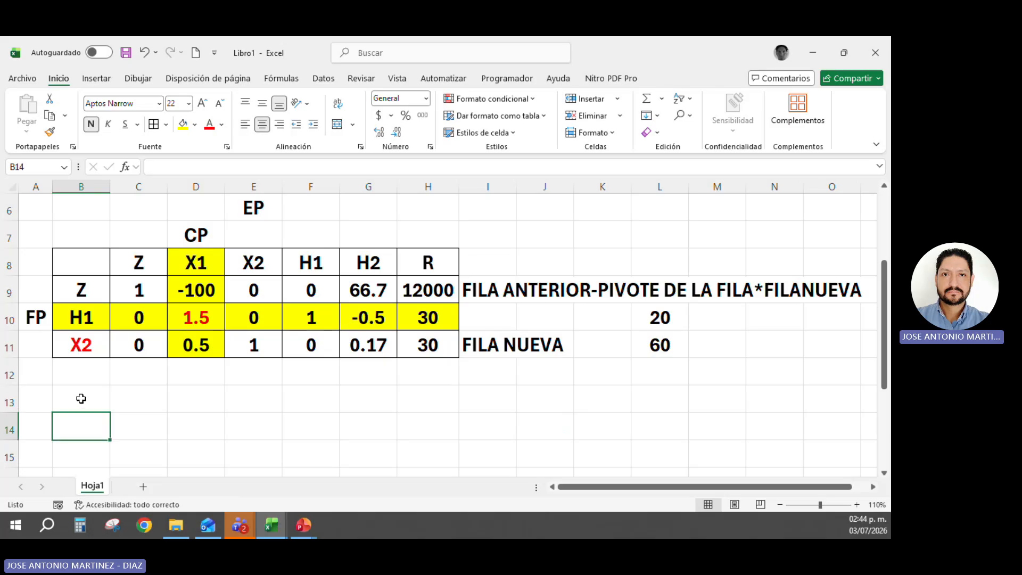
pyautogui.write('Z')
pyautogui.press('Return')
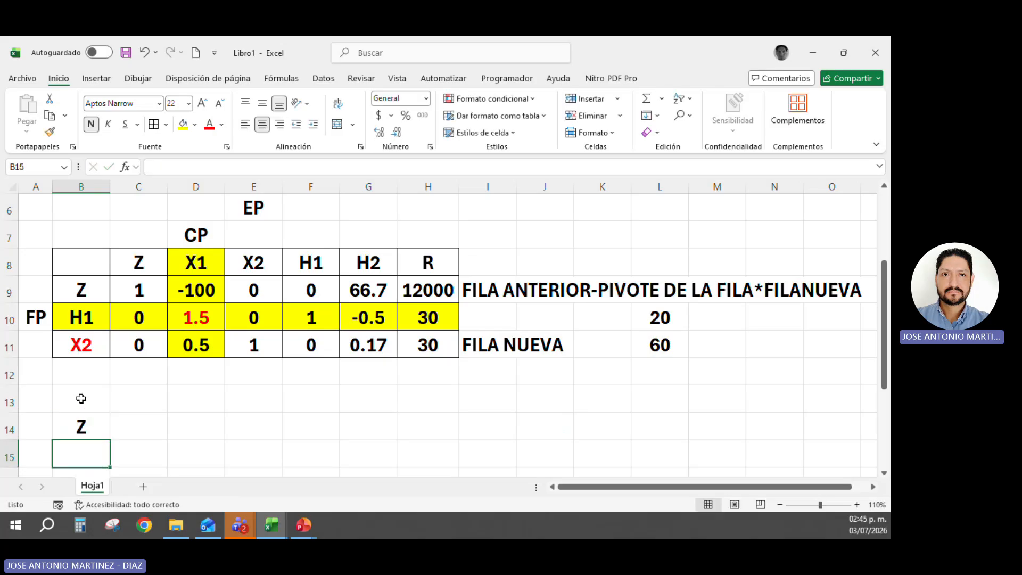
pyautogui.write('H1')
pyautogui.press('Return')
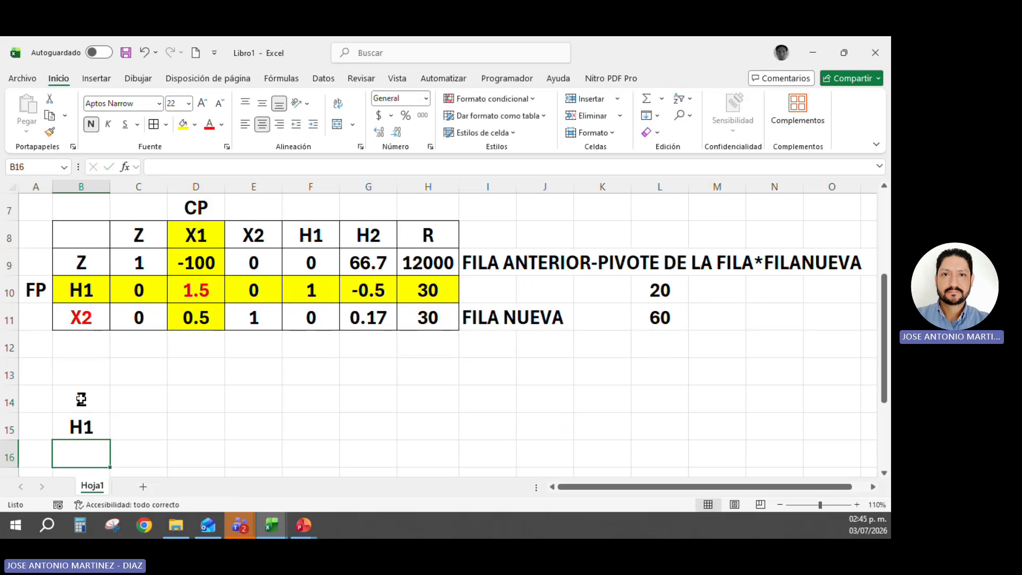
pyautogui.write('X2')
pyautogui.press('Tab')
# Enter the third table's column headings Z, X1, X2, H1, H2 and R in C13:H13.
pyautogui.press('Up')
pyautogui.press('Up')
pyautogui.press('Up')
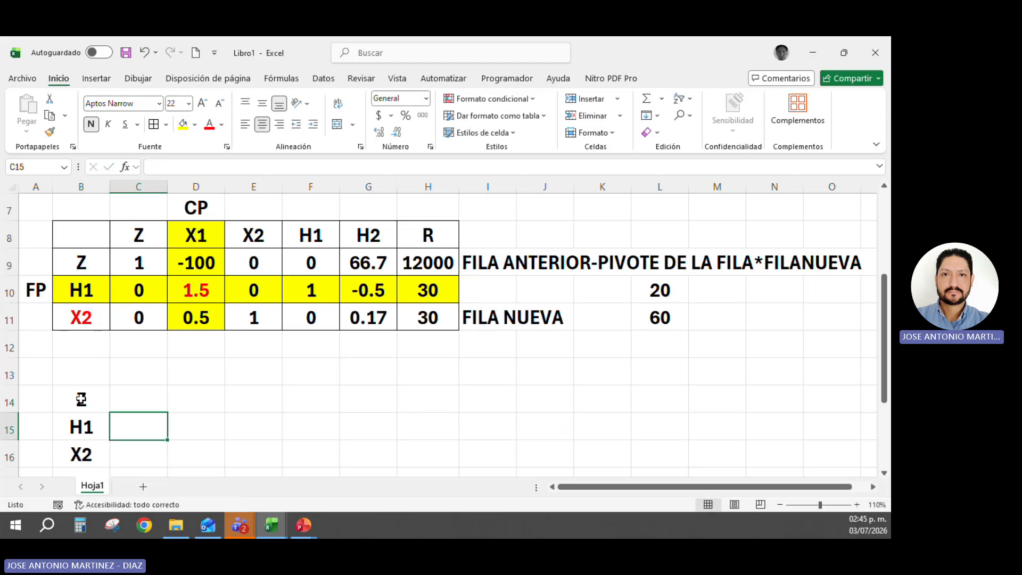
pyautogui.write('Z')
pyautogui.press('Tab')
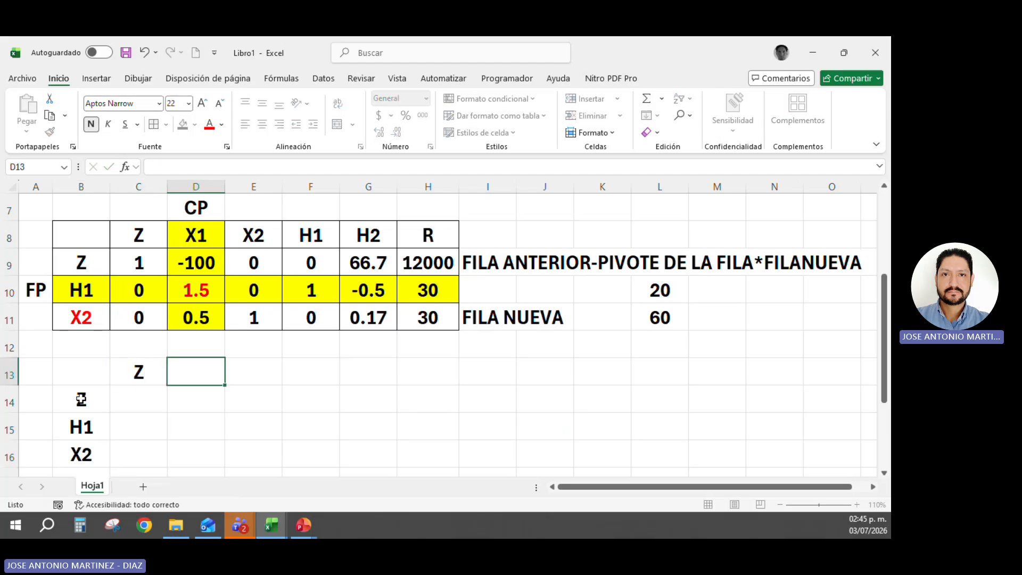
pyautogui.write('X1')
pyautogui.press('Tab')
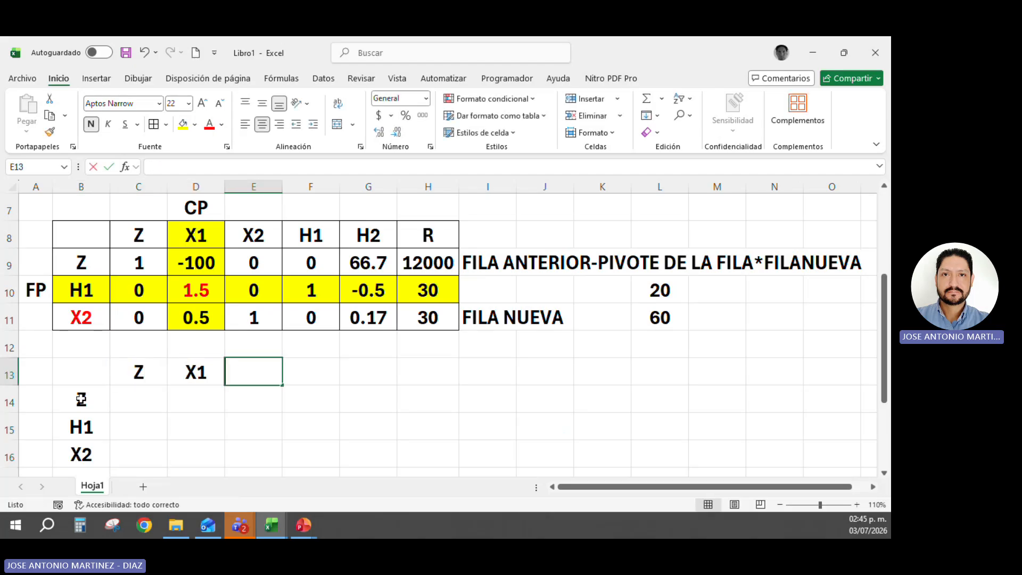
pyautogui.write('X2')
pyautogui.press('Tab')
pyautogui.write('H1')
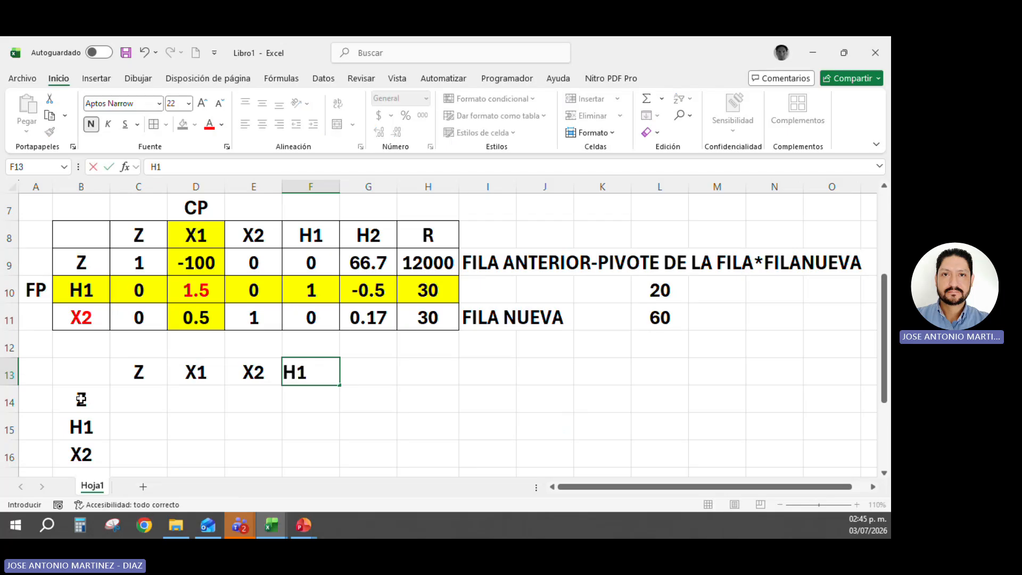
pyautogui.press('Tab')
pyautogui.write('H2')
pyautogui.press('Tab')
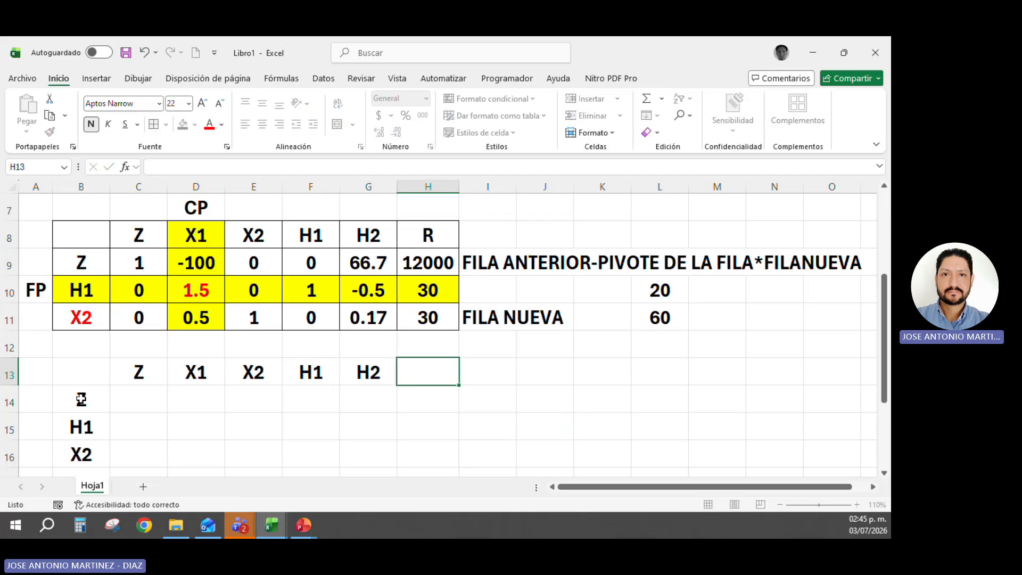
pyautogui.write('R')
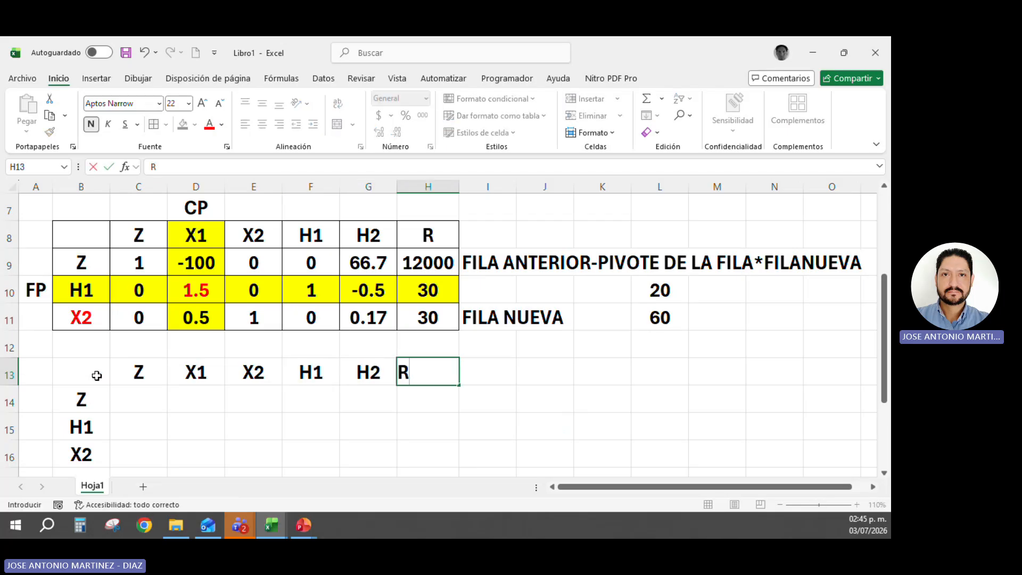
# Apply borders to all cells of the third table, B13:H16.
pyautogui.moveTo(96, 373); pyautogui.dragTo(417, 462)
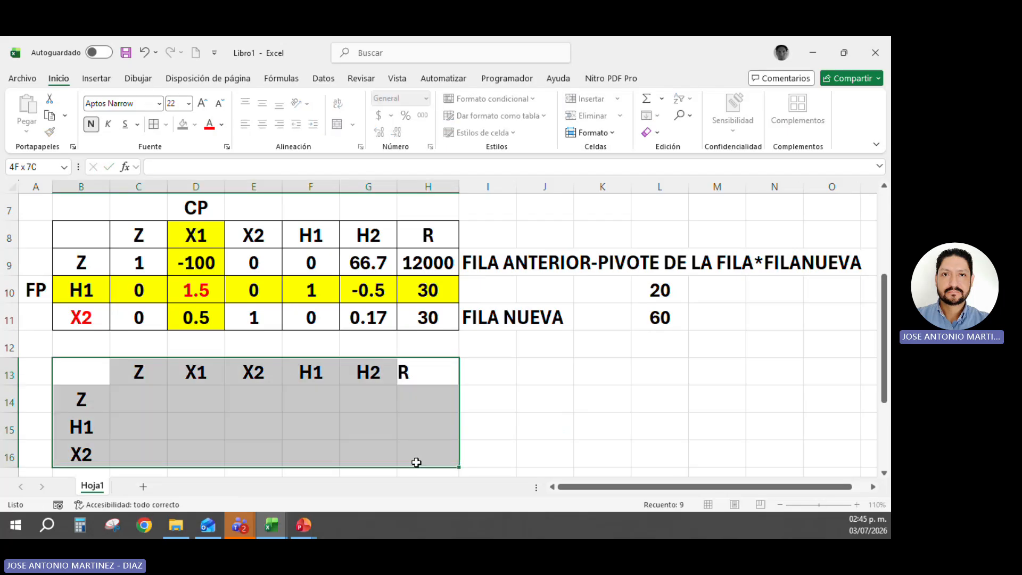
pyautogui.click(152, 127)
pyautogui.click(502, 385)
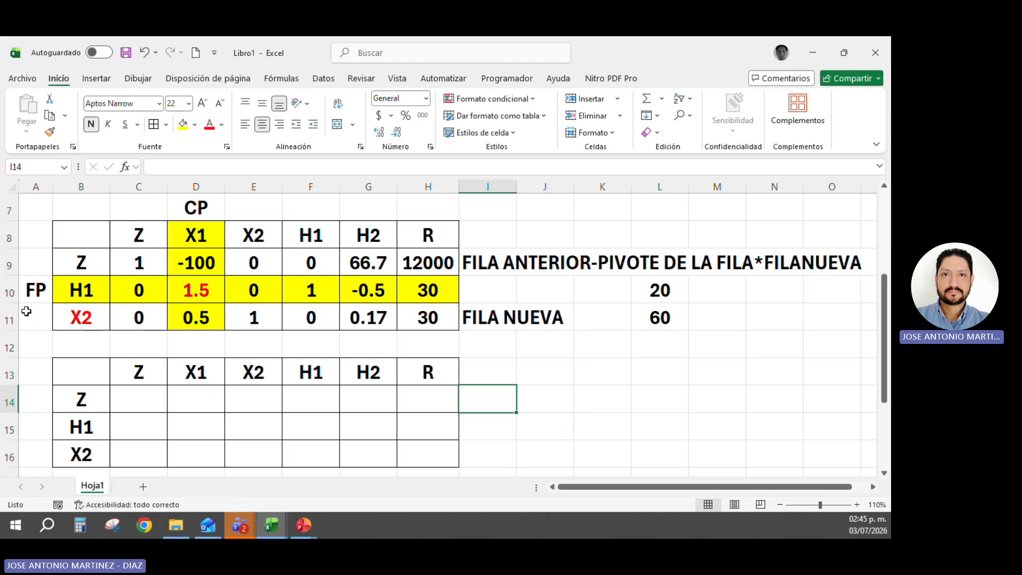
# Divide the pivot row by the pivot element with =C10/$D$10 in C15 and fill the formula across to H15.
pyautogui.click(29, 290)
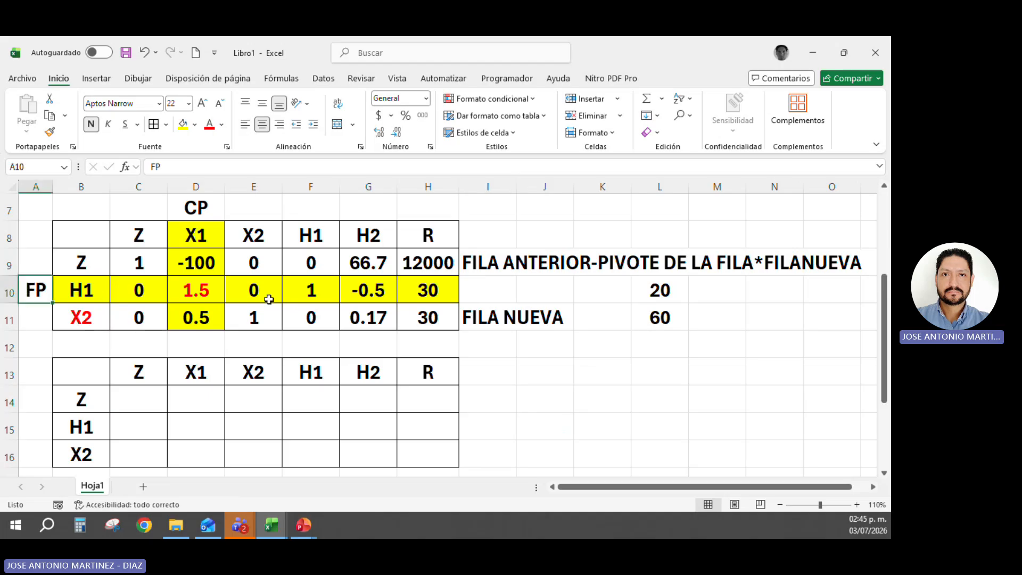
pyautogui.click(9, 286)
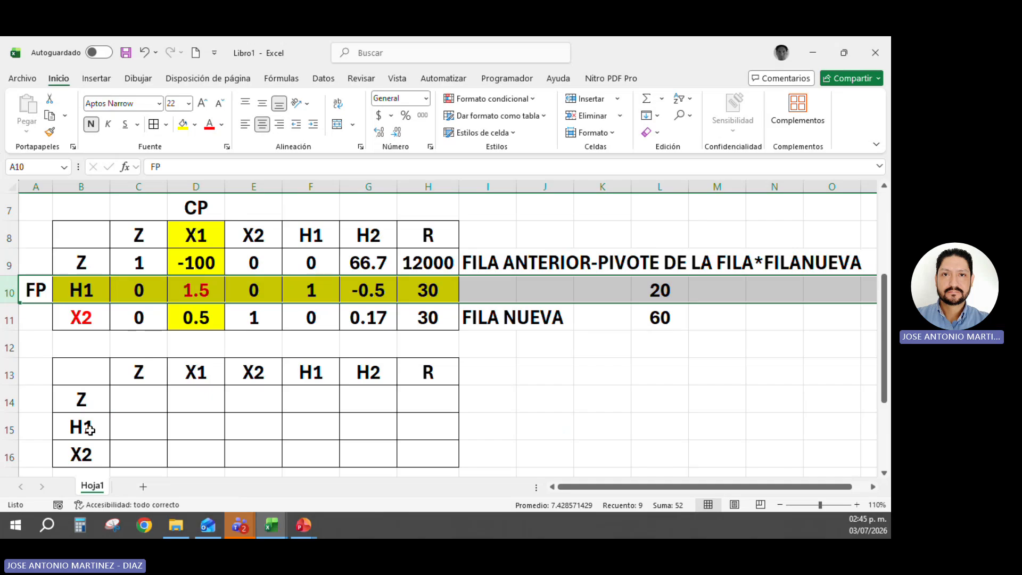
pyautogui.click(157, 429)
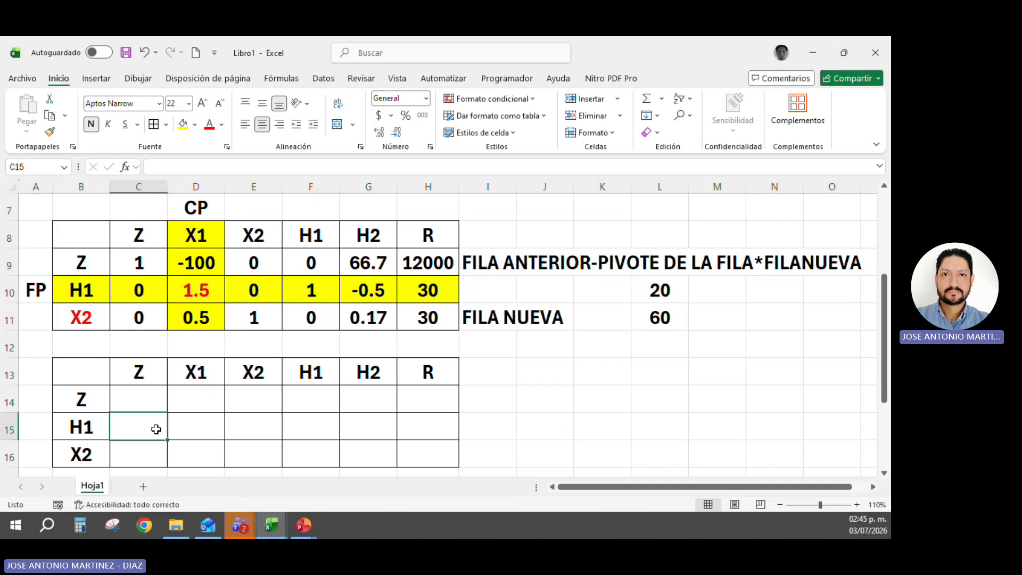
pyautogui.write('=')
pyautogui.click(146, 291)
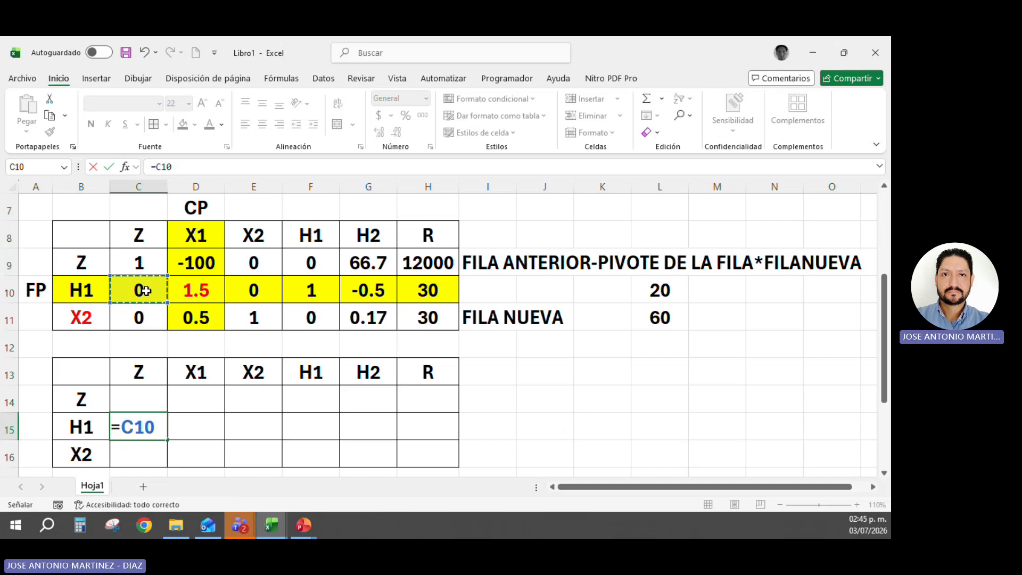
pyautogui.write('/')
pyautogui.click(196, 291)
pyautogui.press('F4')
pyautogui.press('Return')
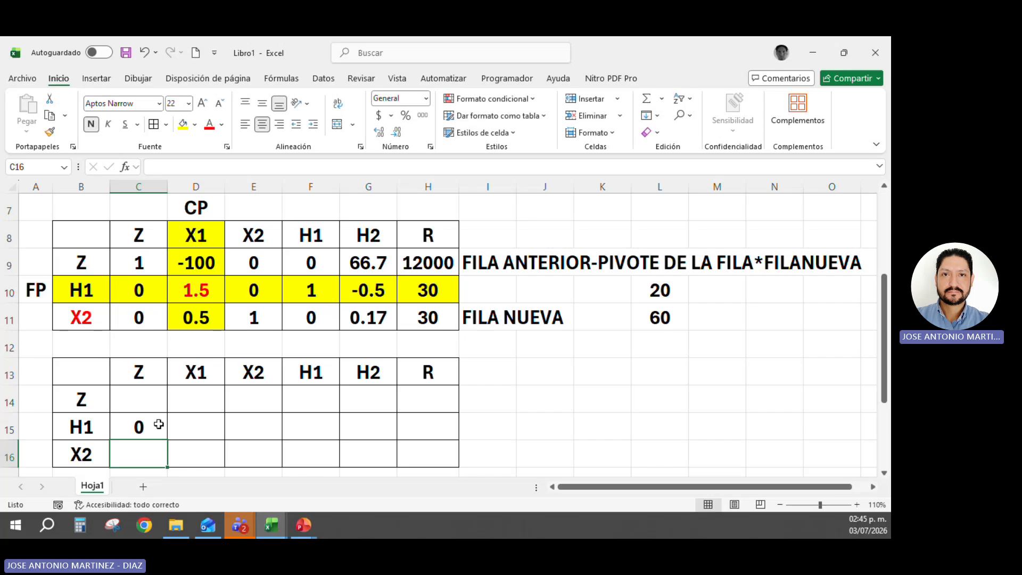
pyautogui.click(152, 422)
pyautogui.moveTo(168, 442); pyautogui.dragTo(433, 429)
pyautogui.click(434, 428)
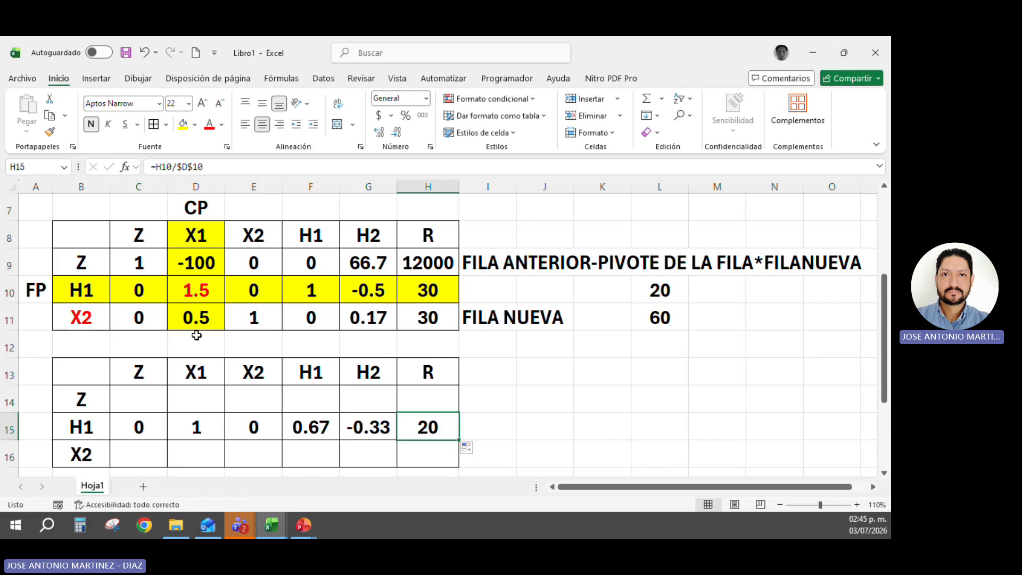
# Copy the FILA NUEVA label from I11 to I15, beside the third table's new pivot row.
pyautogui.click(133, 395)
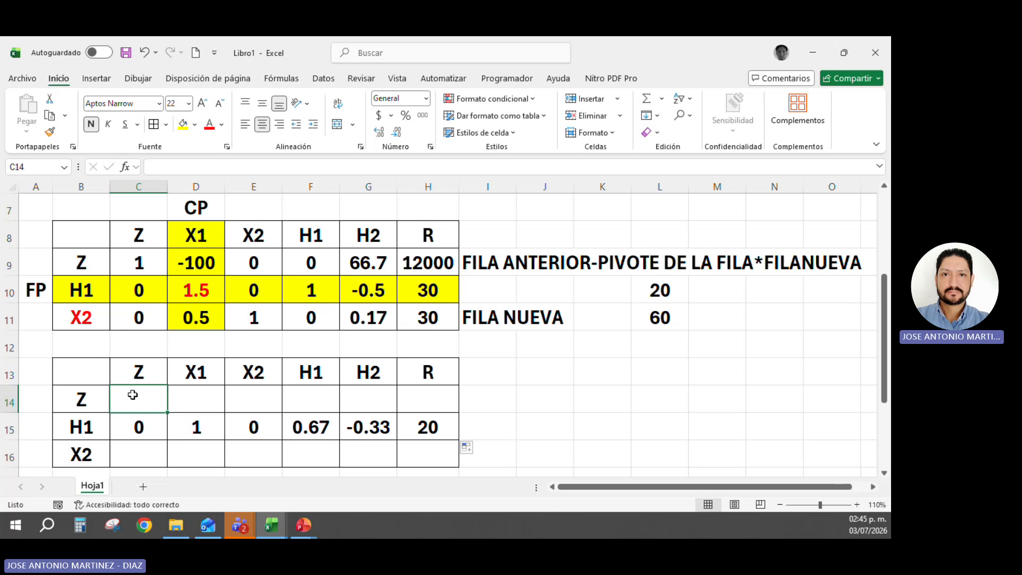
pyautogui.doubleClick(505, 258)
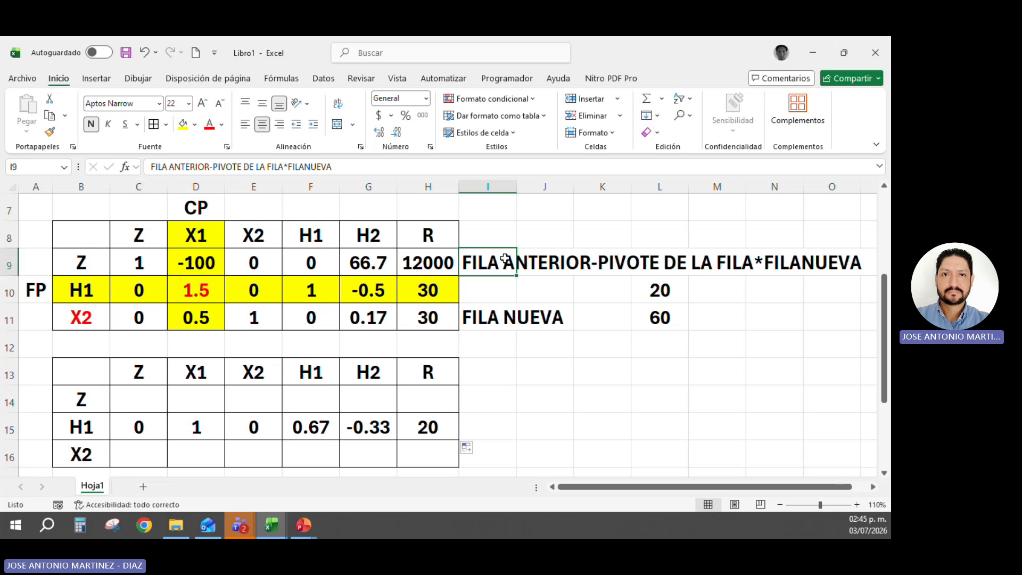
pyautogui.click(494, 317)
pyautogui.hotkey('ctrl', 'c')
pyautogui.click(486, 428)
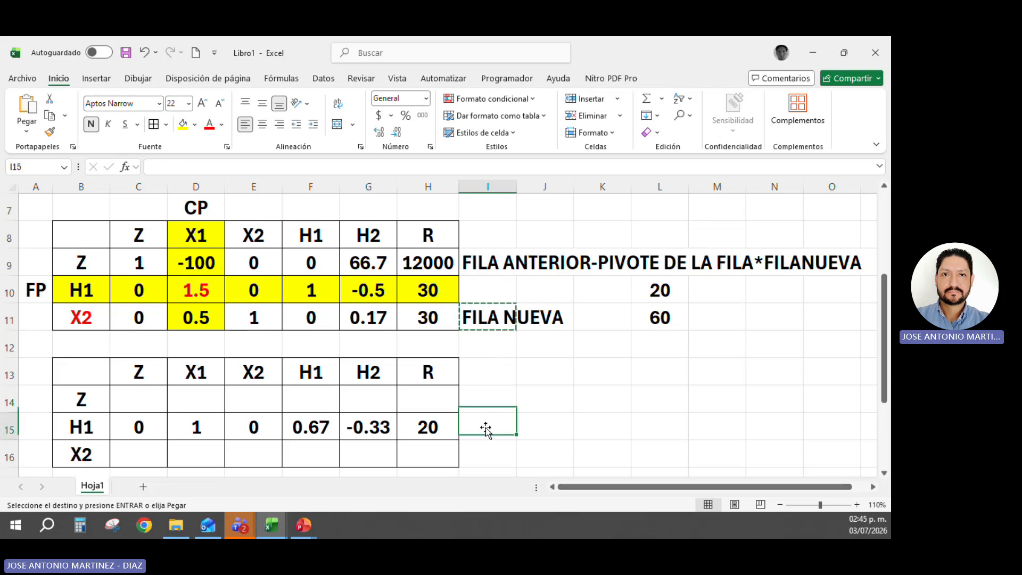
pyautogui.press('Return')
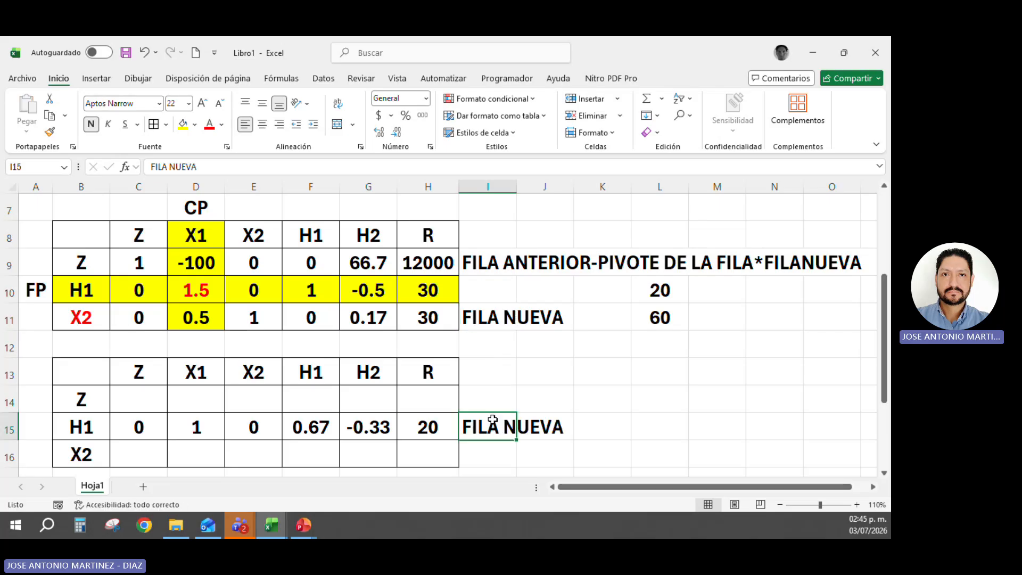
pyautogui.click(502, 267)
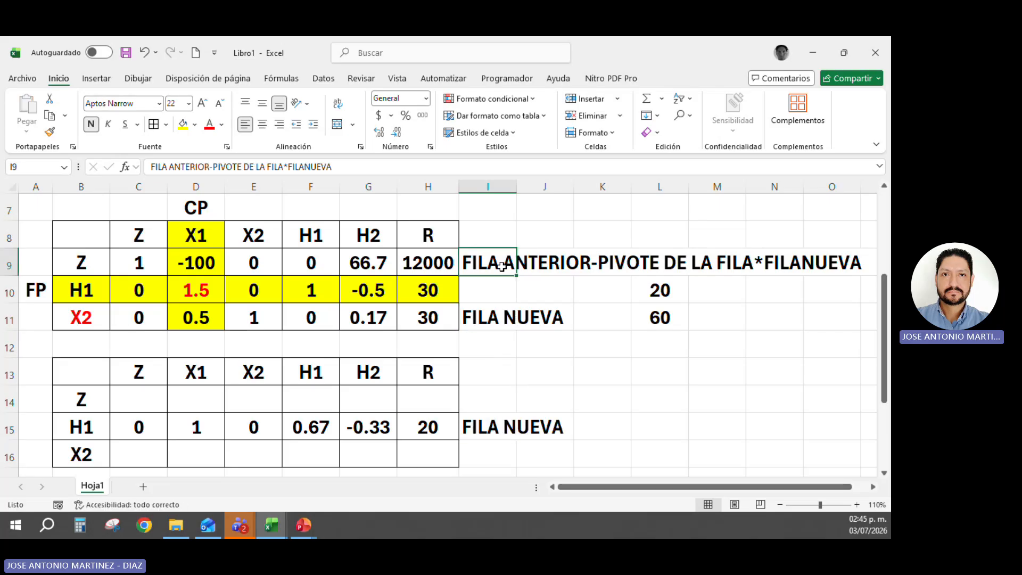
pyautogui.doubleClick(490, 398)
pyautogui.doubleClick(507, 267)
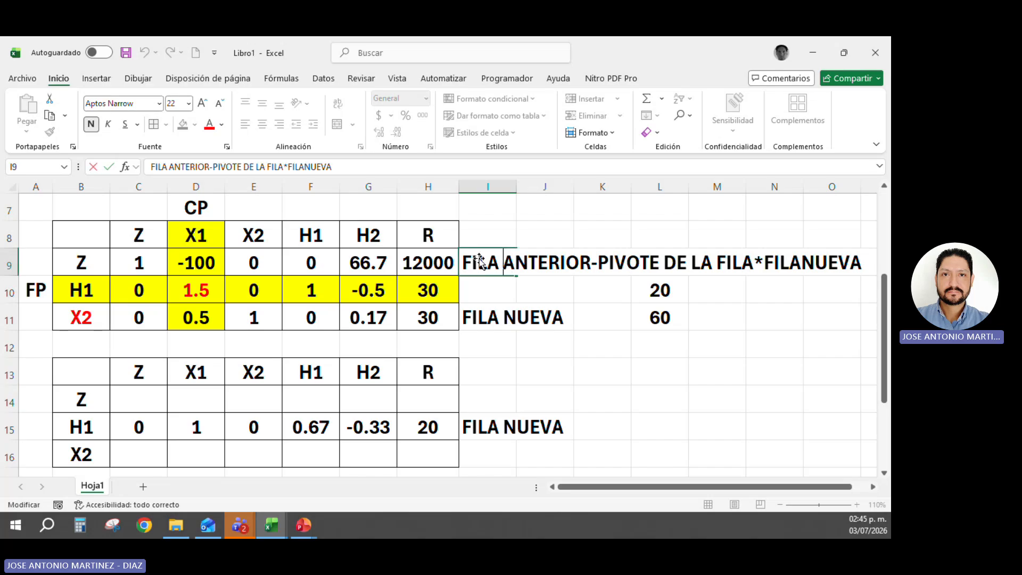
pyautogui.press('Escape')
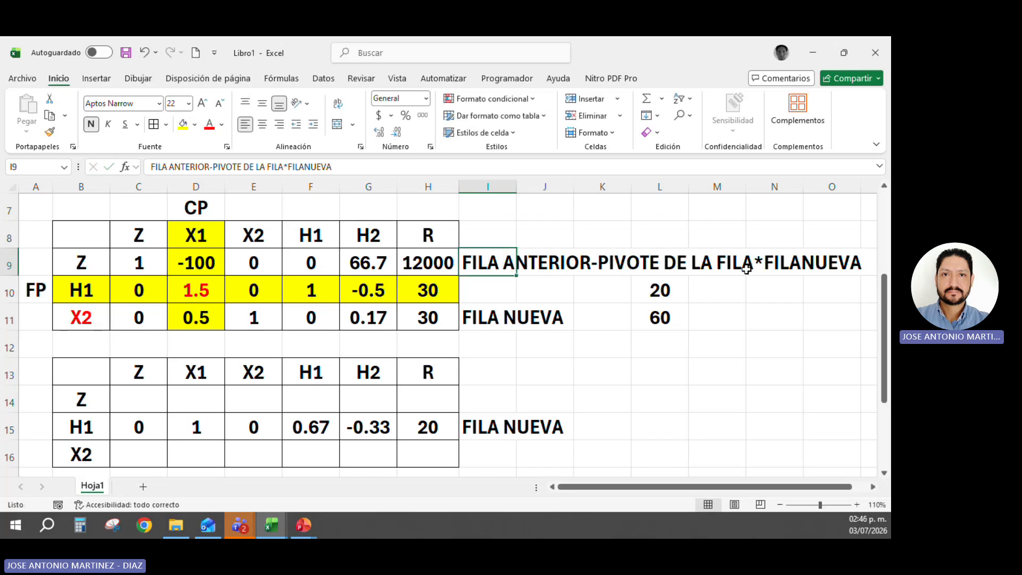
# Calculate the third table's Z row with =C9-$D9*C$15 in C14 and fill the formula across to H14.
pyautogui.click(144, 400)
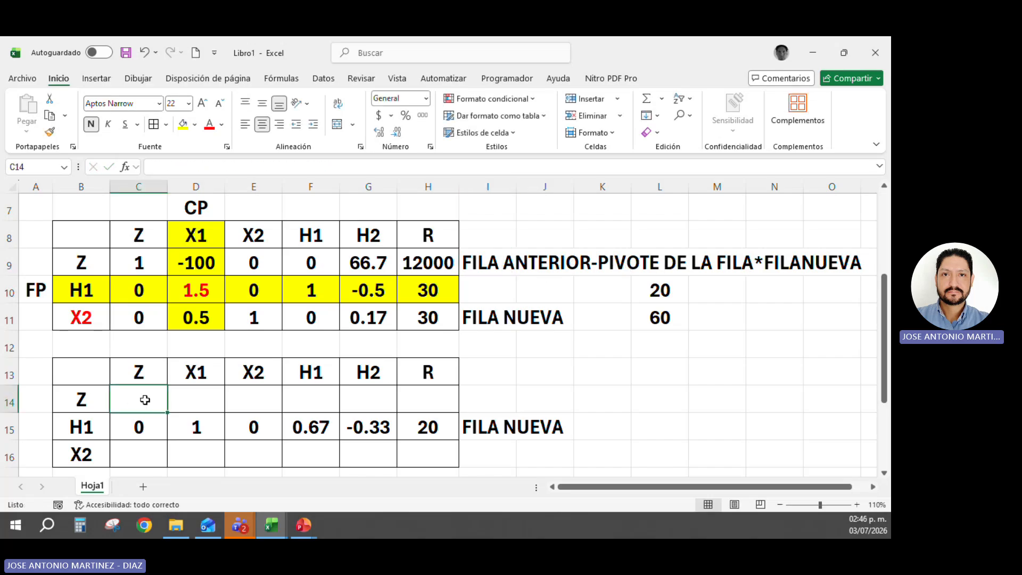
pyautogui.write('=')
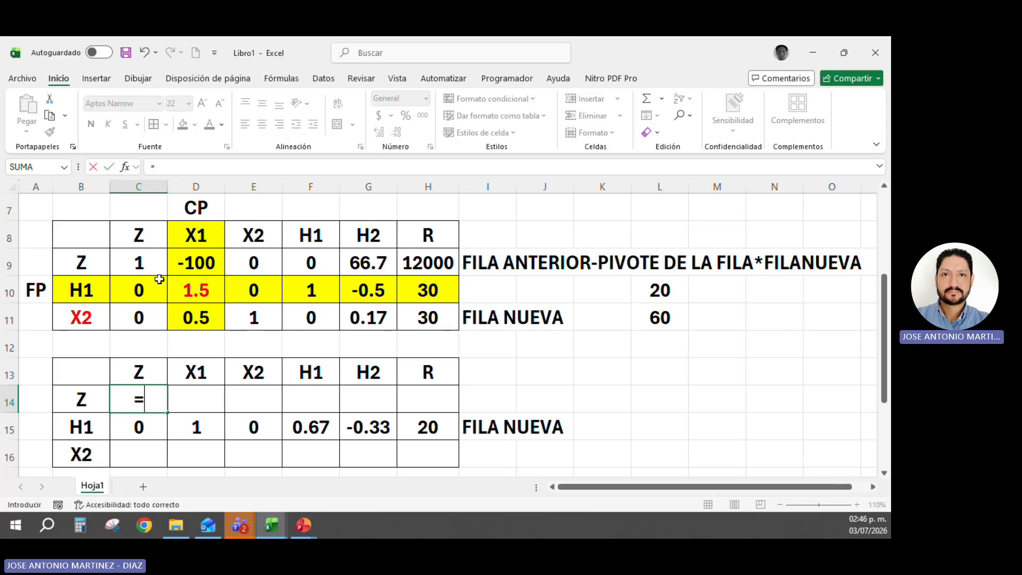
pyautogui.click(144, 263)
pyautogui.write('-')
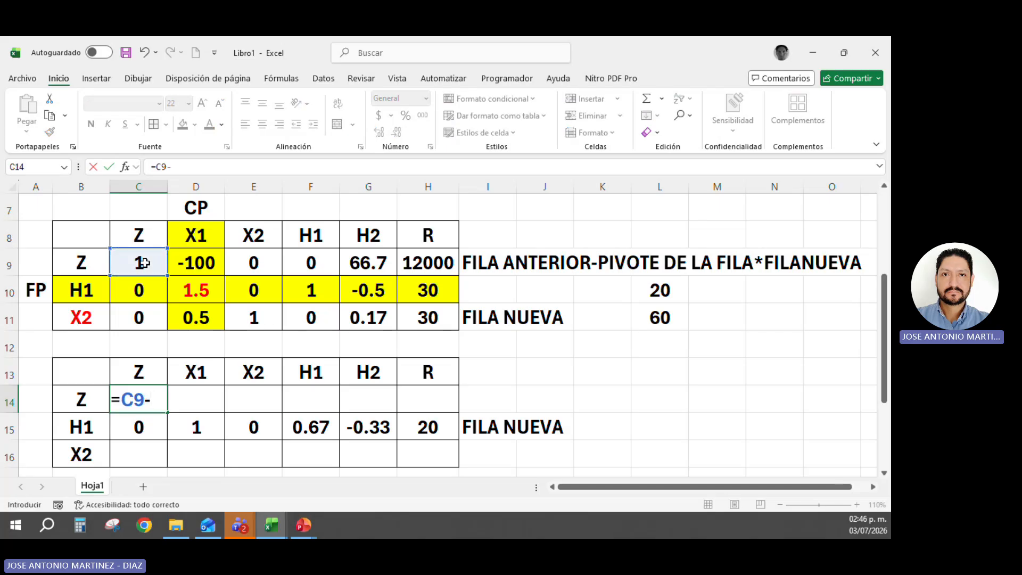
pyautogui.click(198, 266)
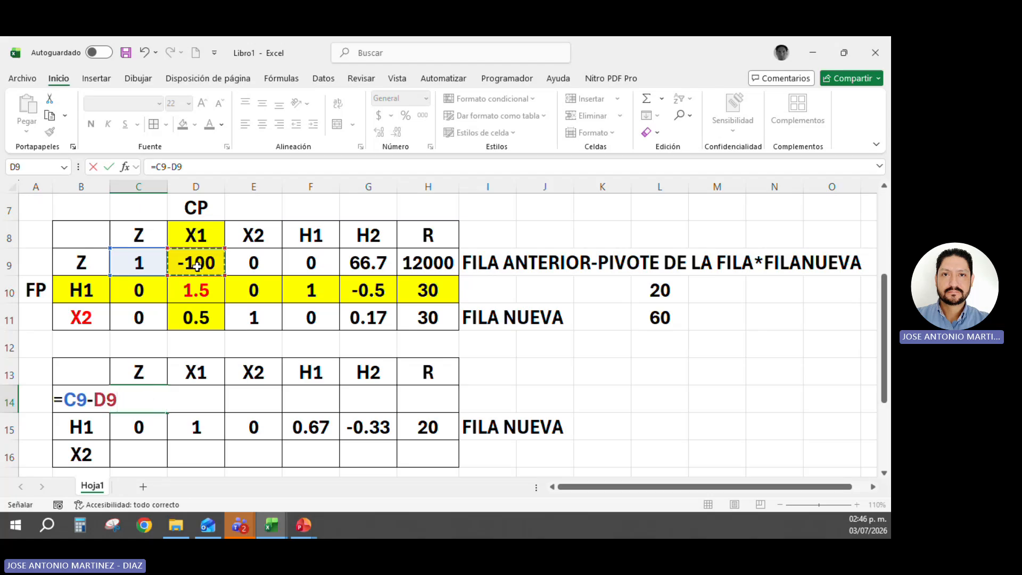
pyautogui.press('F4')
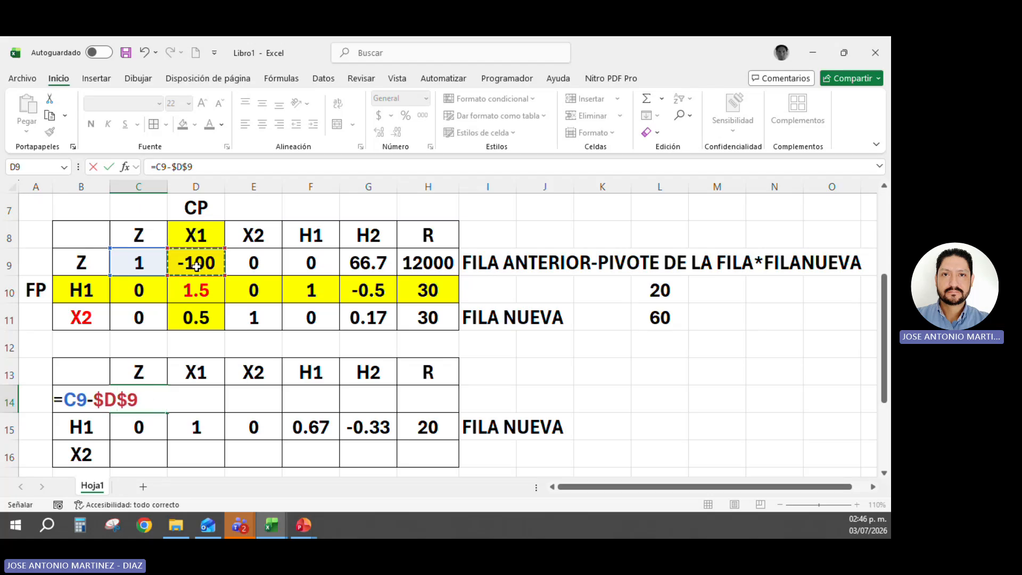
pyautogui.press('F4')
pyautogui.press('F4')
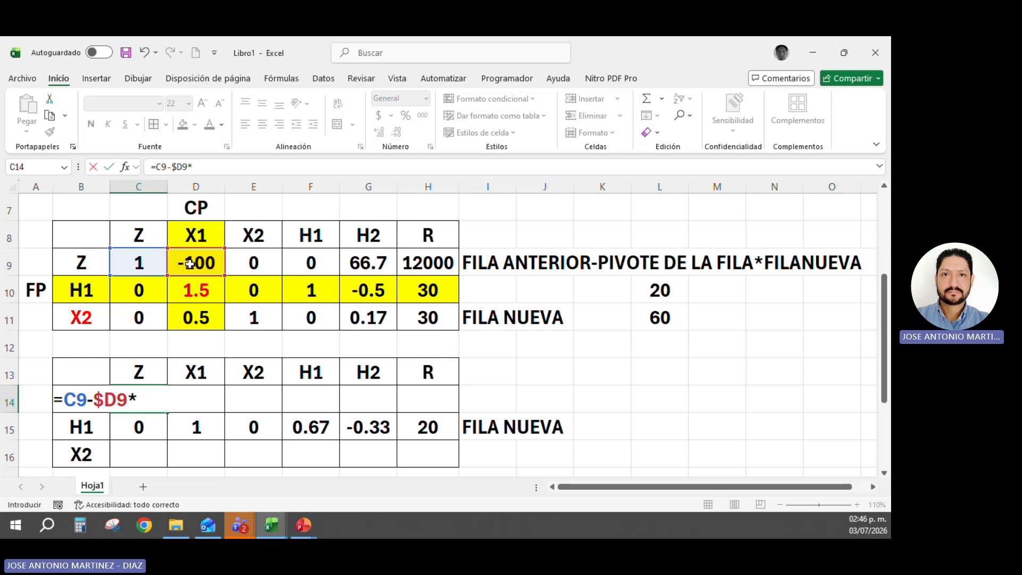
pyautogui.click(149, 428)
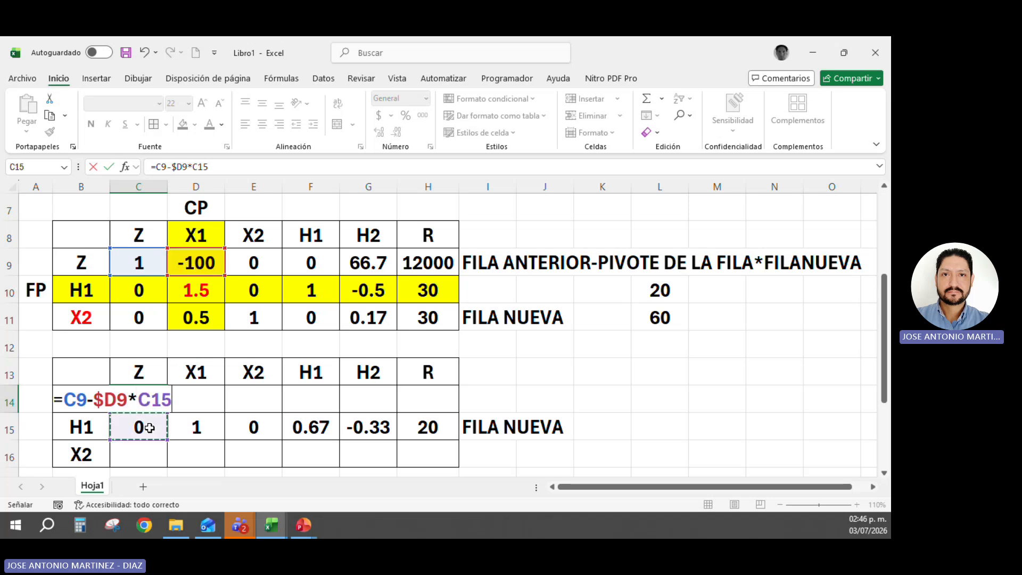
pyautogui.press('F4')
pyautogui.press('F4')
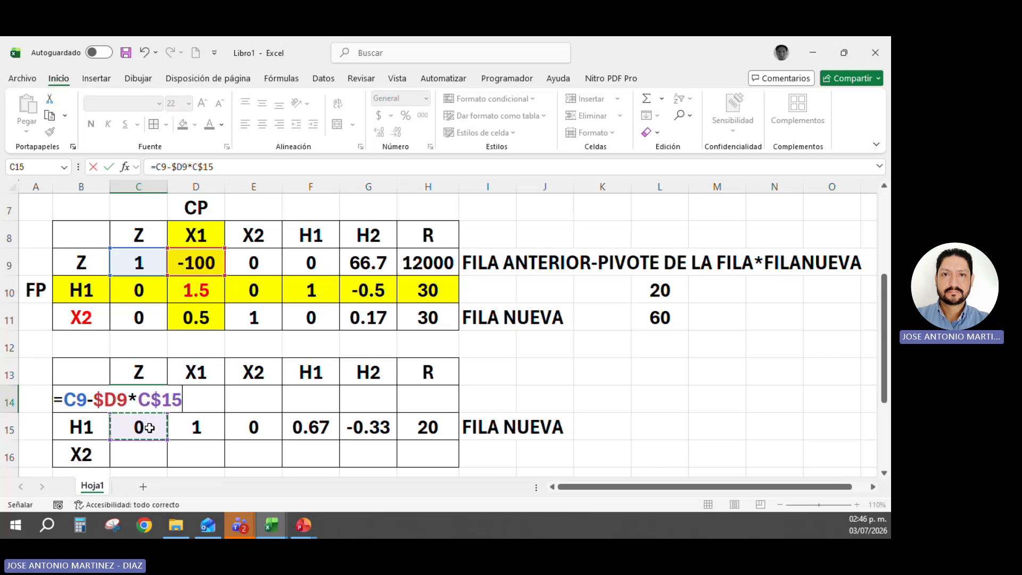
pyautogui.press('Return')
pyautogui.click(151, 402)
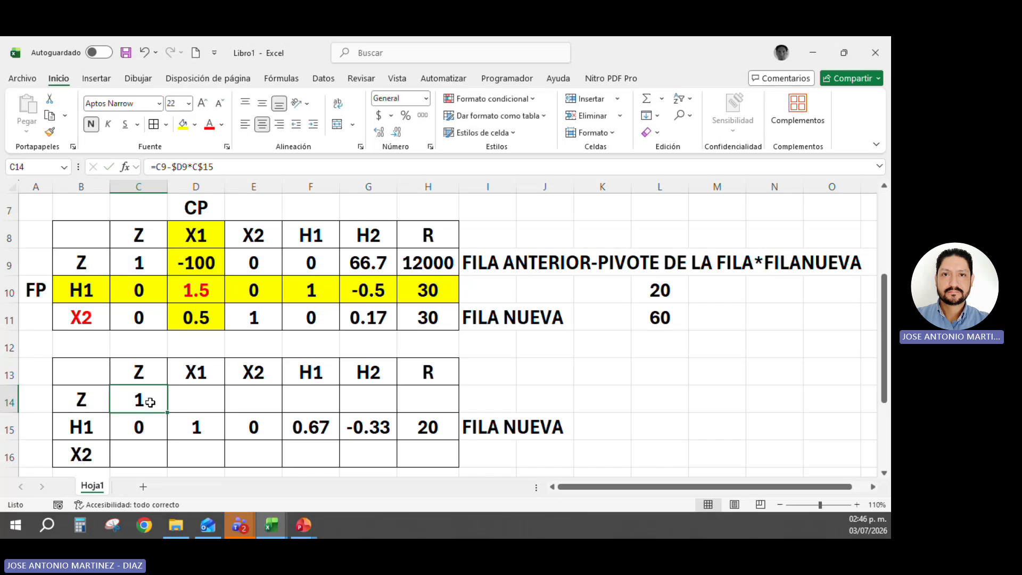
pyautogui.moveTo(166, 413); pyautogui.dragTo(463, 406)
# Copy the Z row formula from C14 to C16 and fill it across to H16 for the X2 row.
pyautogui.click(139, 400)
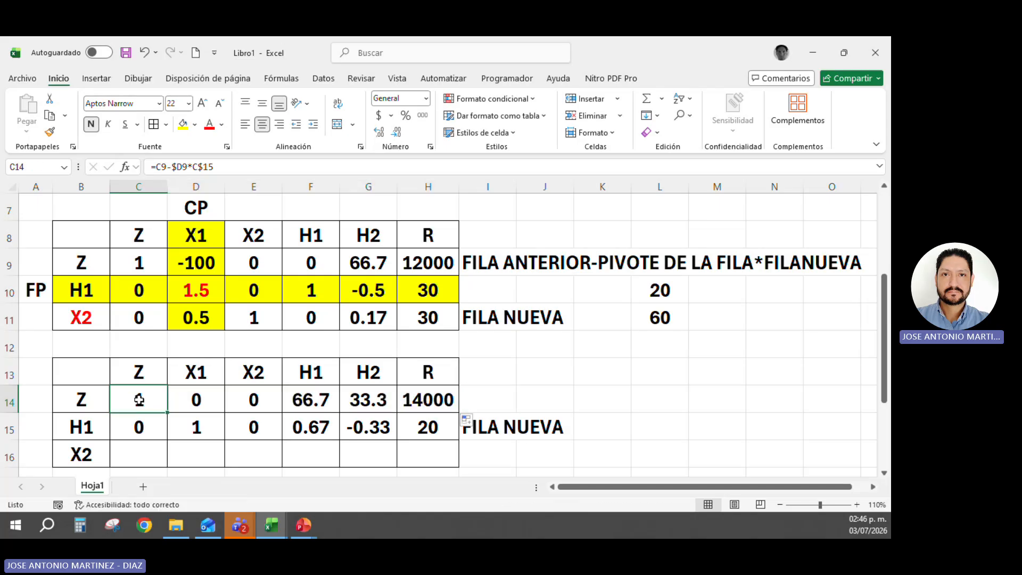
pyautogui.hotkey('ctrl', 'c')
pyautogui.click(141, 453)
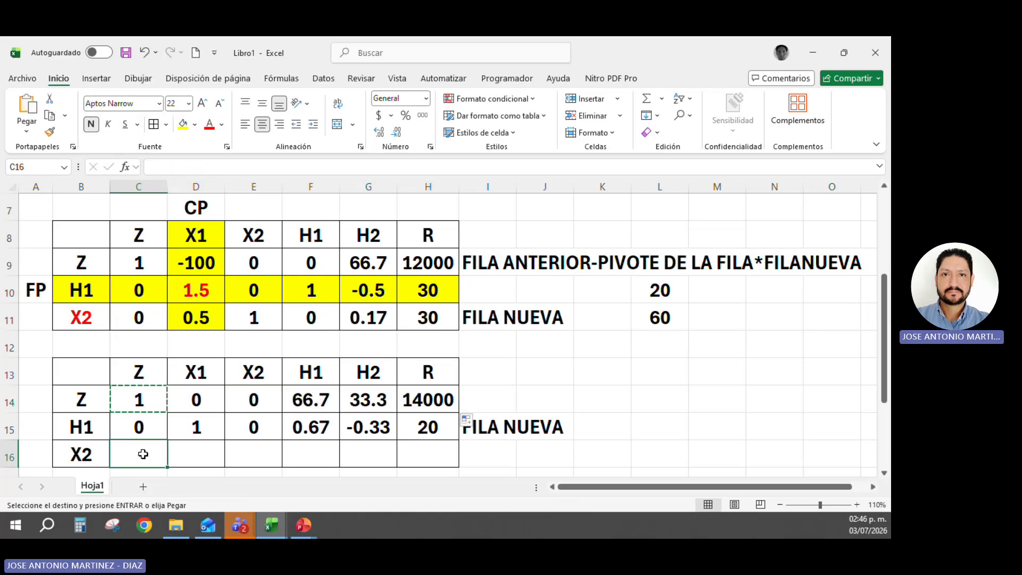
pyautogui.hotkey('ctrl', 'v')
pyautogui.moveTo(169, 466); pyautogui.dragTo(431, 457)
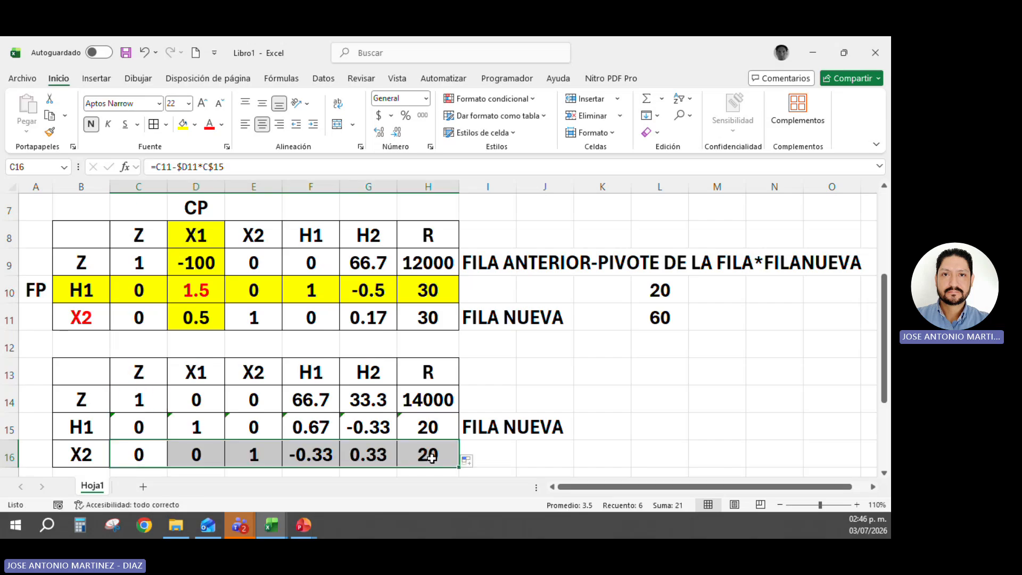
pyautogui.click(610, 418)
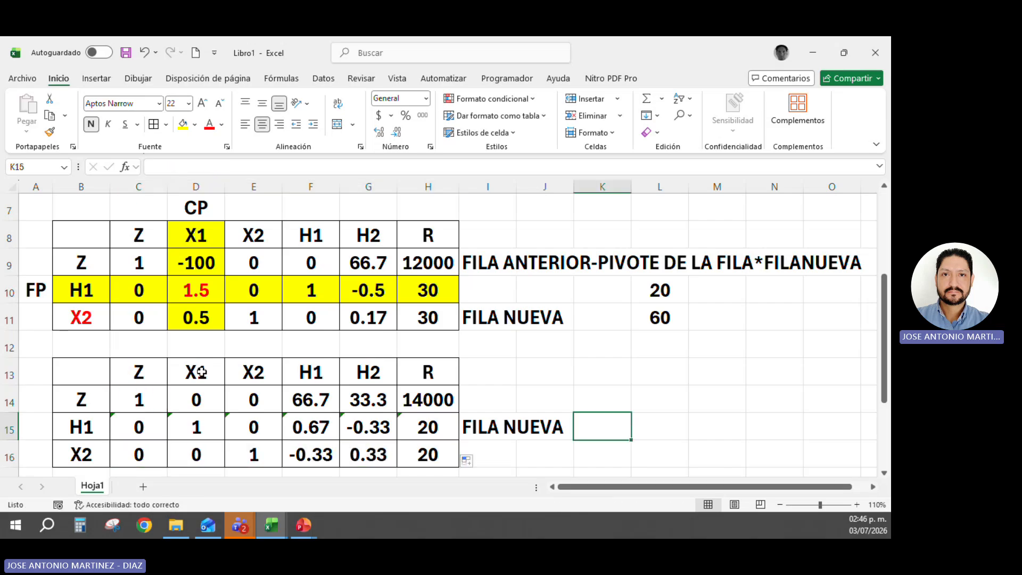
# Change the third table's row label in B15 to X1, the variable entering the basis.
pyautogui.moveTo(201, 395); pyautogui.dragTo(205, 454)
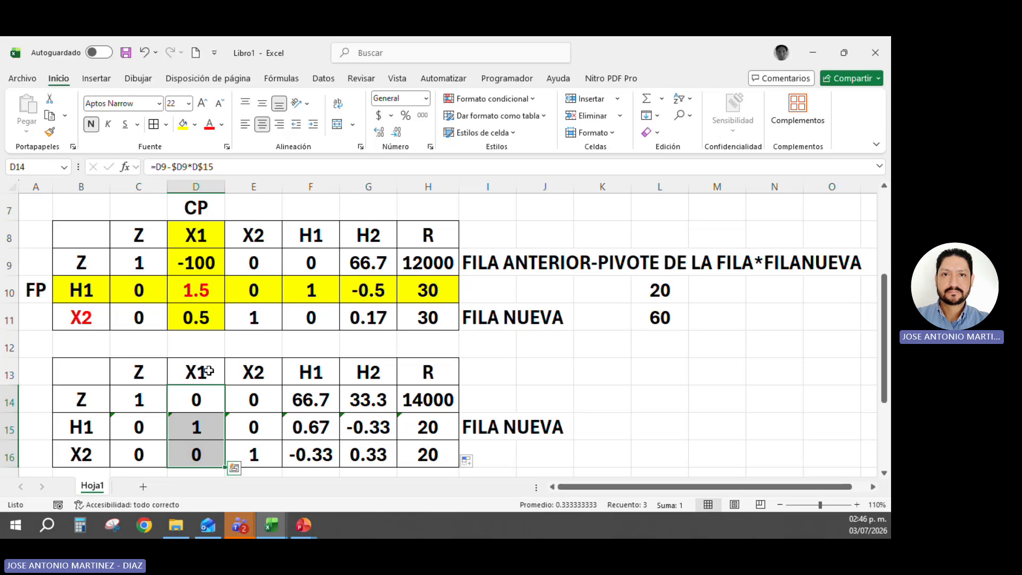
pyautogui.click(209, 366)
pyautogui.click(207, 428)
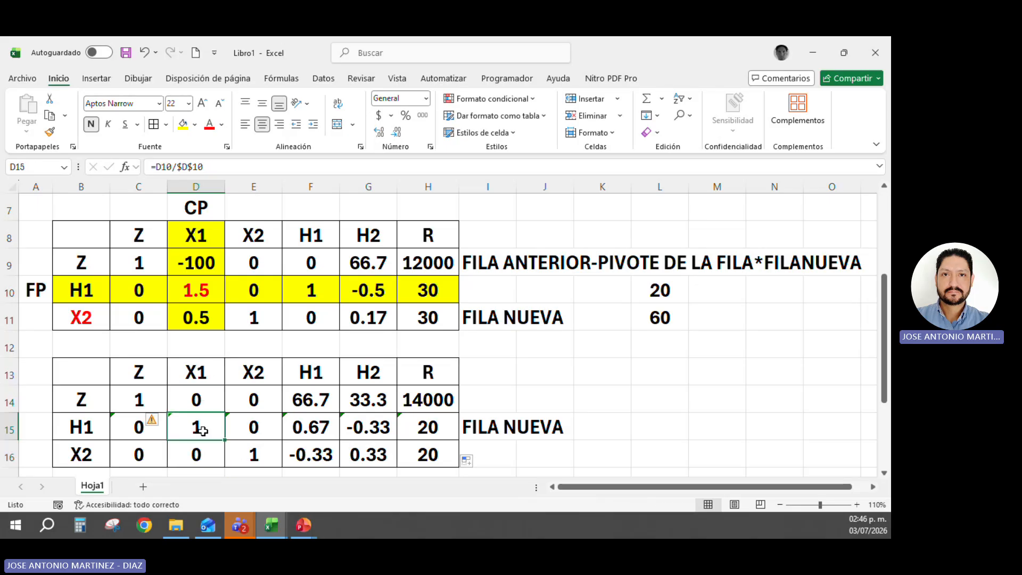
pyautogui.doubleClick(84, 431)
pyautogui.write('X')
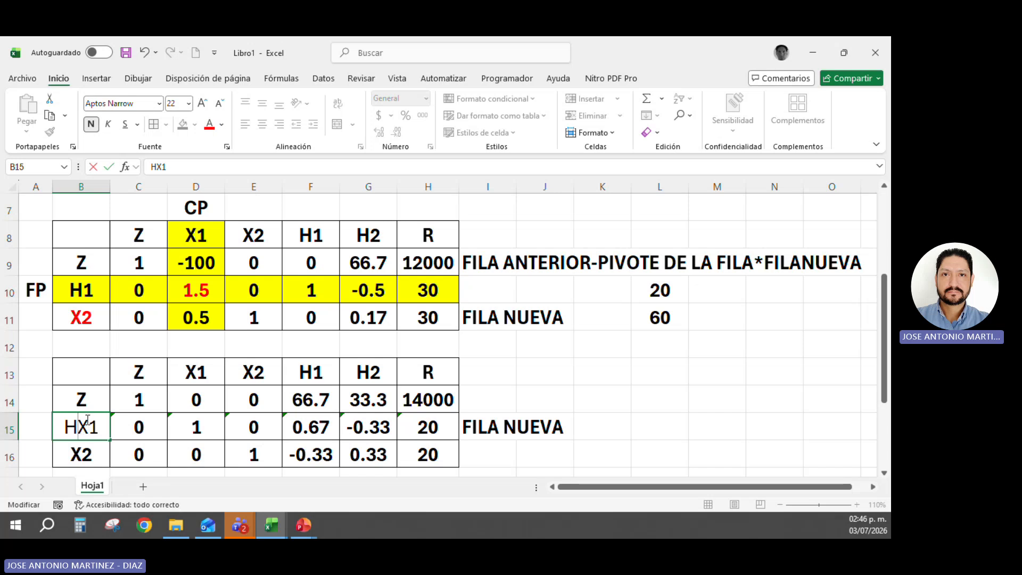
pyautogui.press('BackSpace')
# Color the row labels in B14:B16 and the R column values in H14:H16 red.
pyautogui.moveTo(84, 403); pyautogui.dragTo(87, 444)
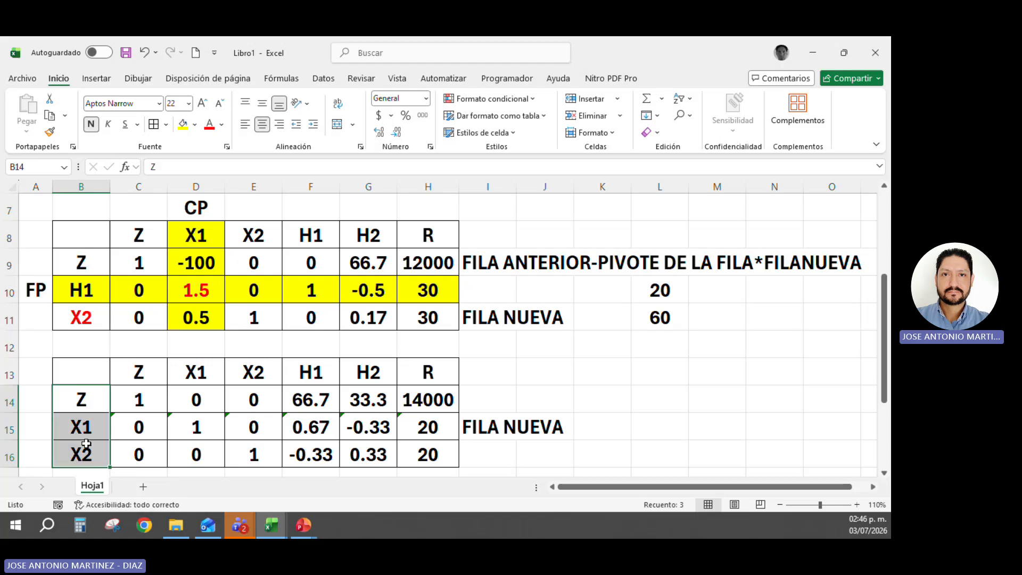
pyautogui.click(209, 124)
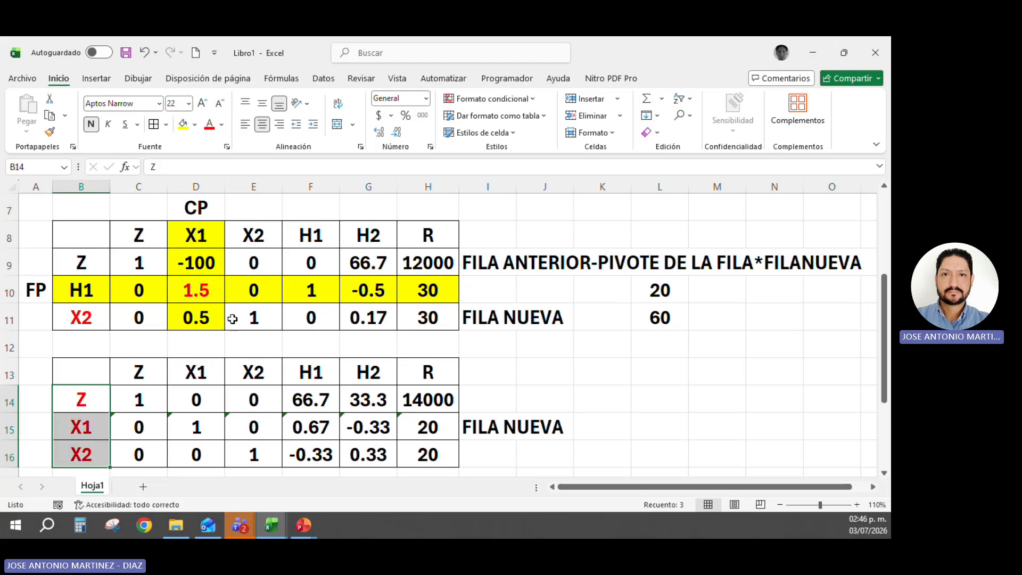
pyautogui.moveTo(446, 401); pyautogui.dragTo(442, 458)
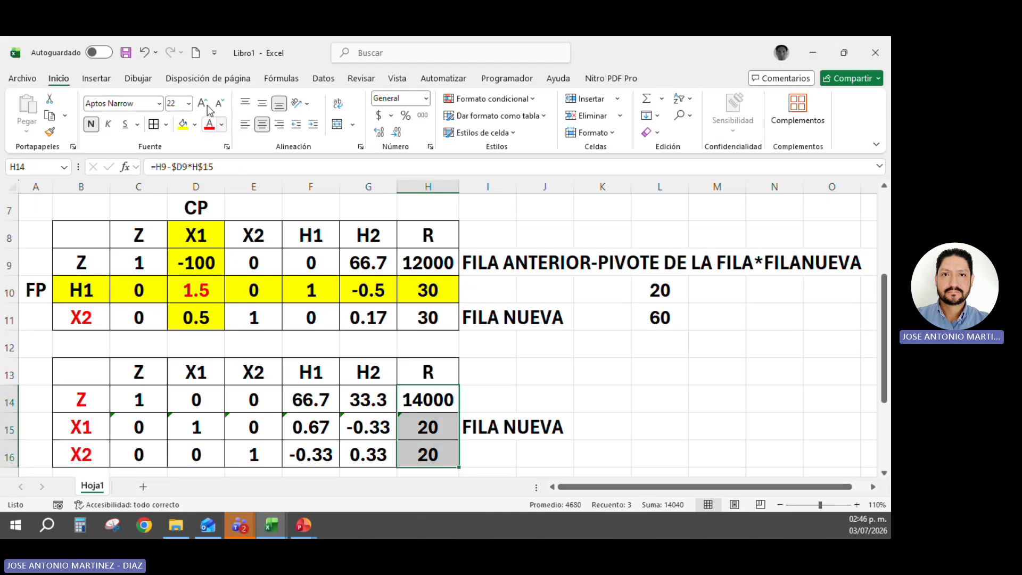
pyautogui.click(210, 124)
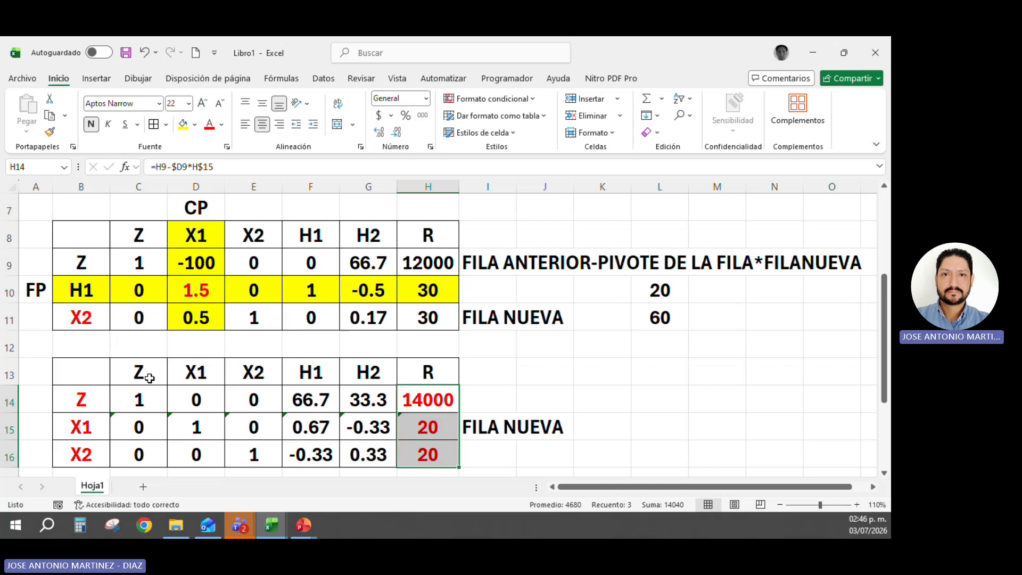
# Examine the third table's Z, X1 and X2 columns and read the optimal solution for Z, X1 and X2 from column R.
pyautogui.moveTo(79, 400); pyautogui.dragTo(259, 402)
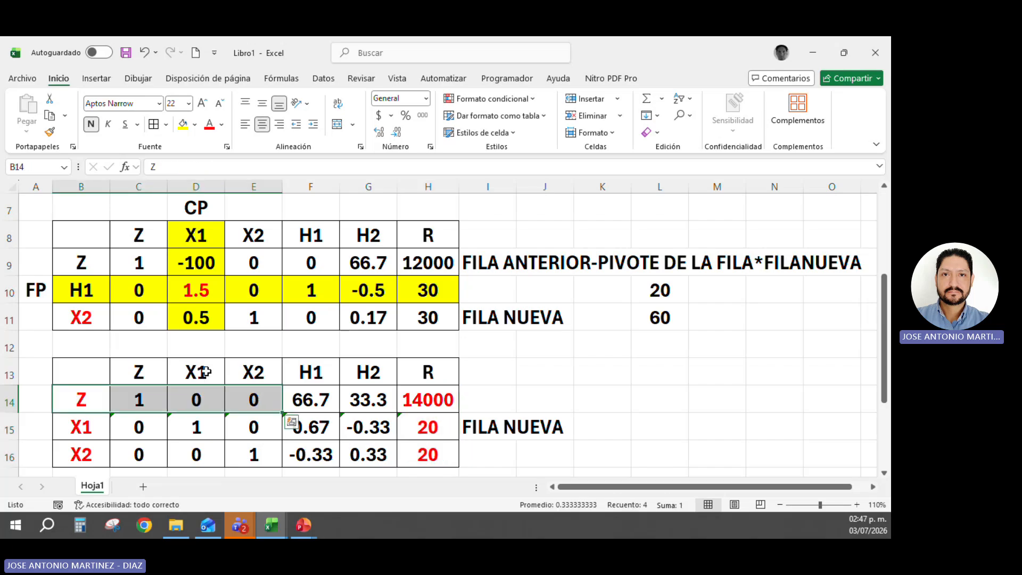
pyautogui.moveTo(205, 373); pyautogui.dragTo(259, 398)
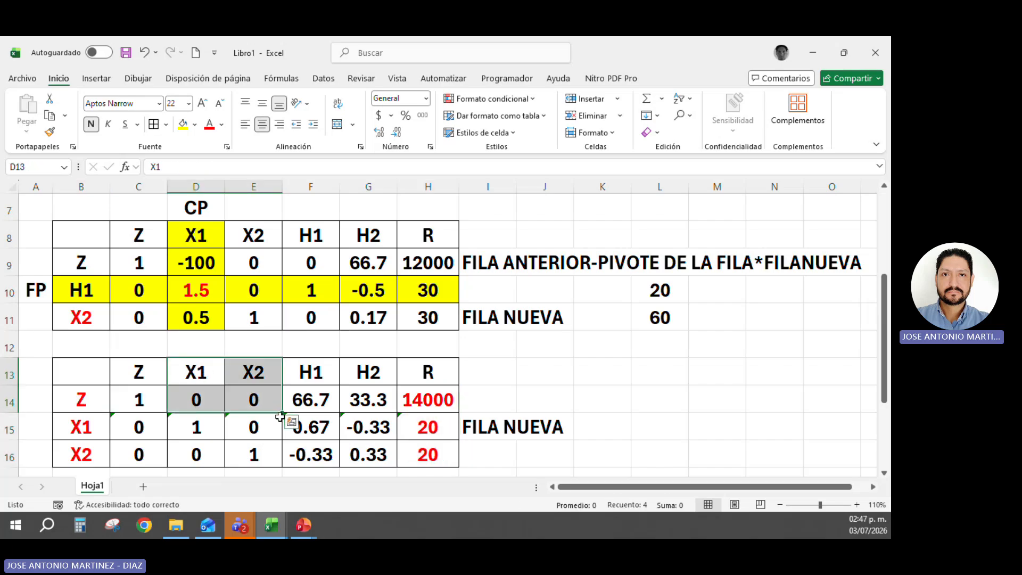
pyautogui.moveTo(140, 401); pyautogui.dragTo(268, 458)
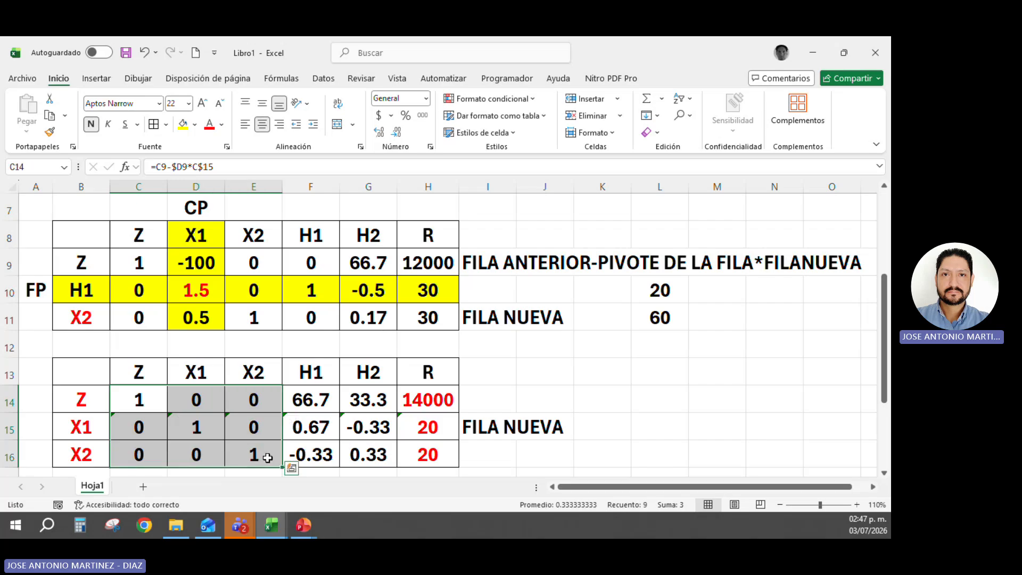
pyautogui.click(525, 375)
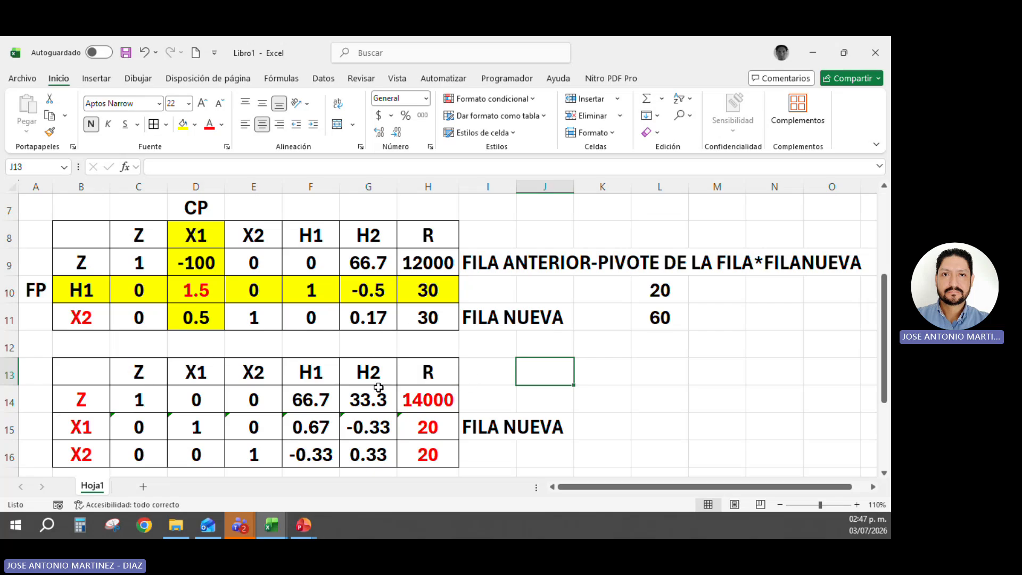
pyautogui.click(91, 401)
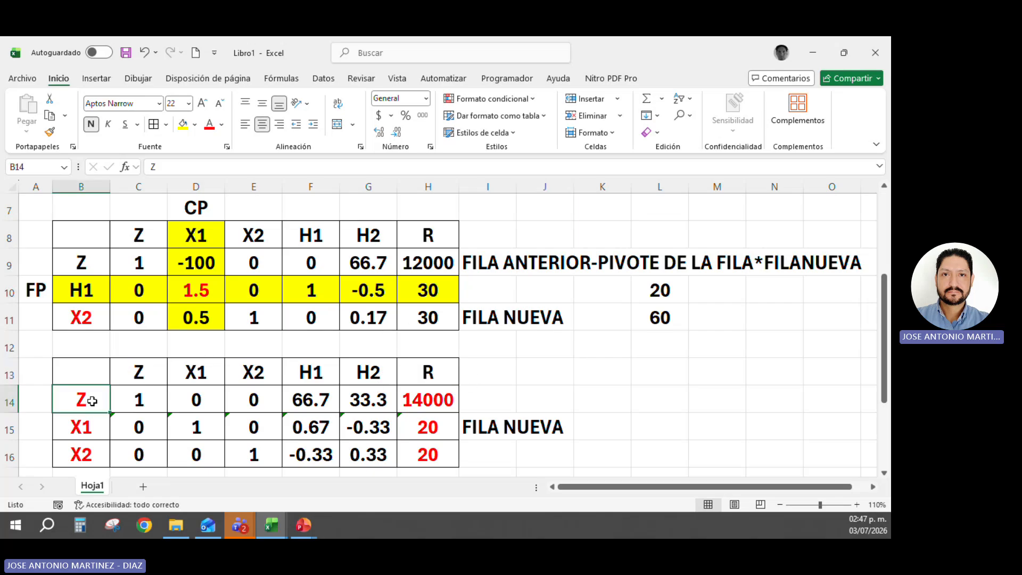
pyautogui.click(450, 402)
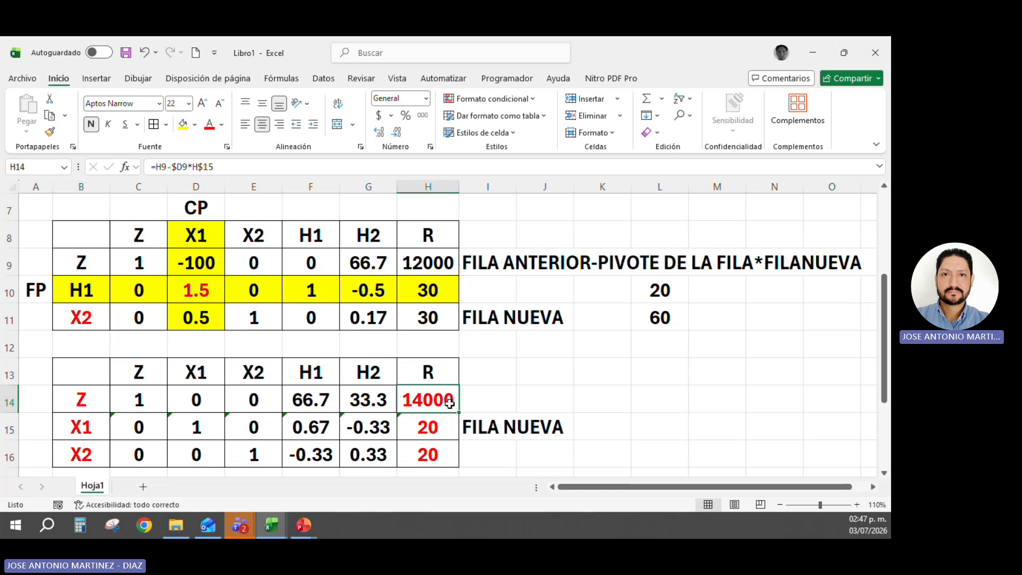
pyautogui.click(441, 426)
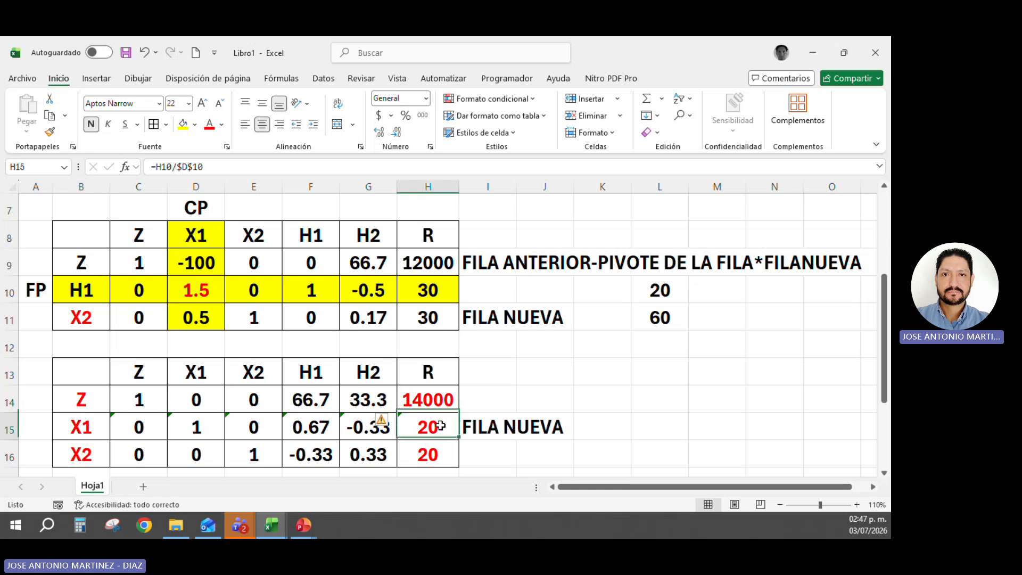
pyautogui.doubleClick(441, 425)
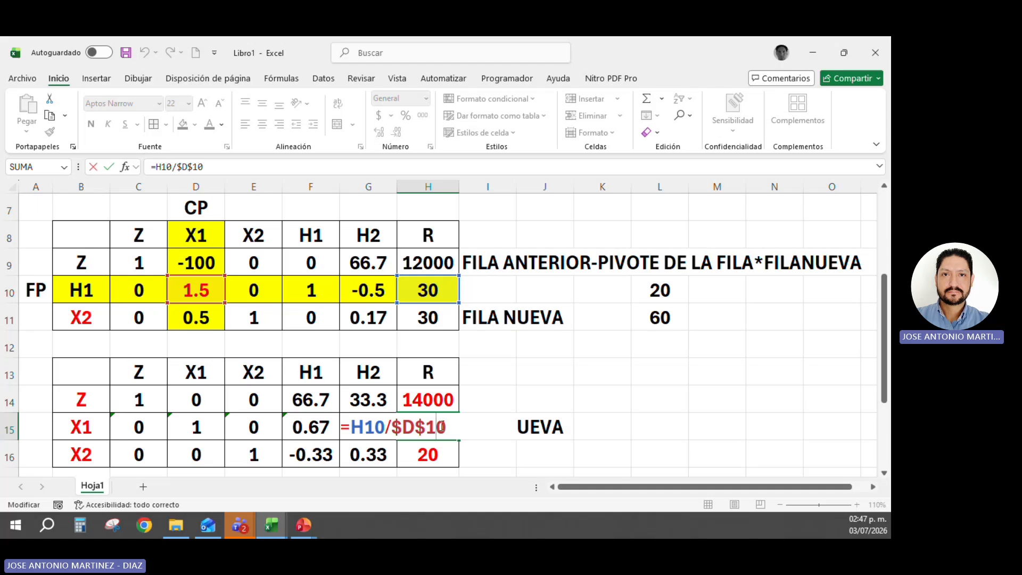
pyautogui.press('Escape')
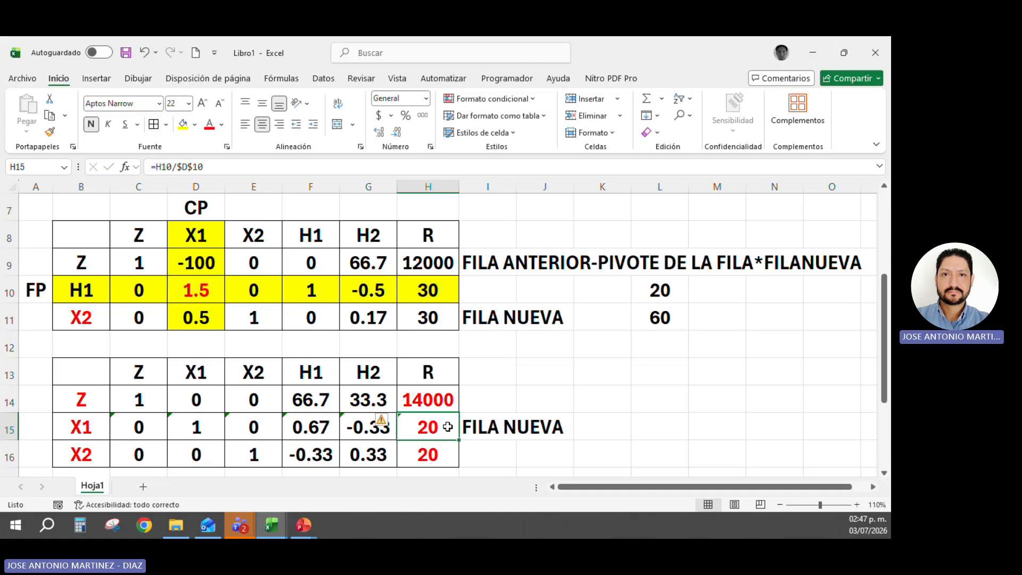
pyautogui.click(444, 458)
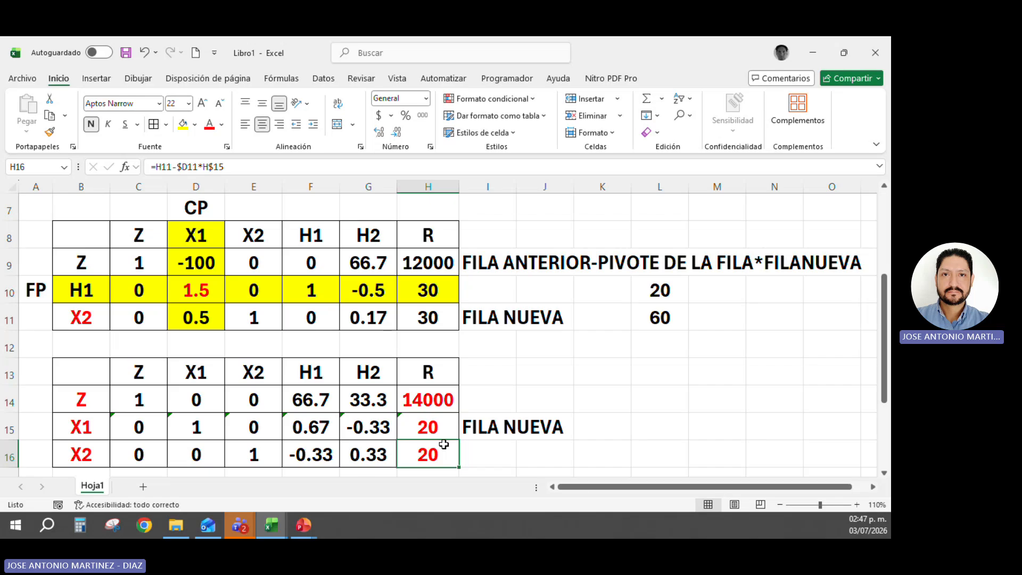
pyautogui.click(534, 379)
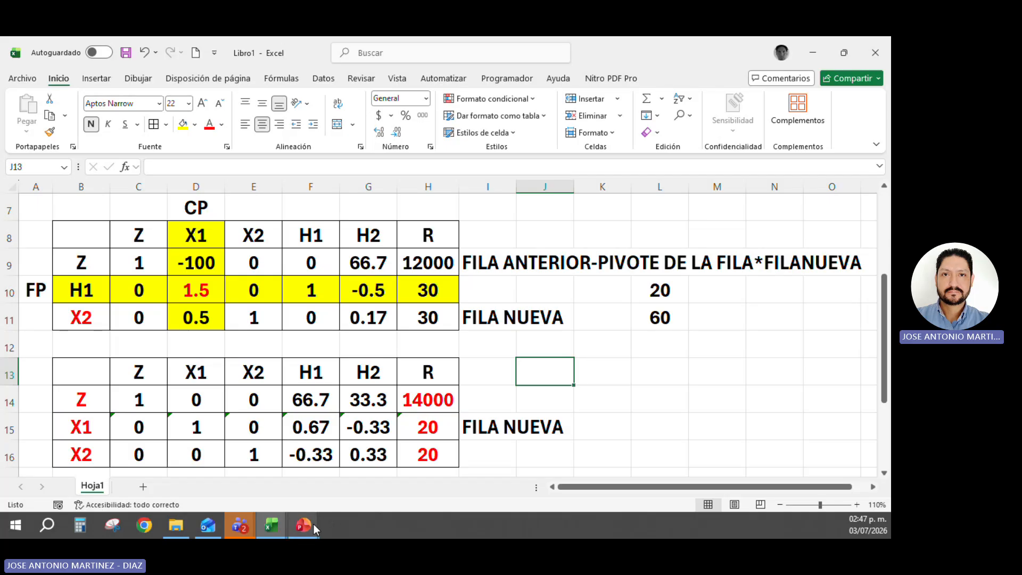
# Switch to the PowerPoint slide show and review the worked simplex example from slide 15 through slide 21.
pyautogui.moveTo(314, 524)
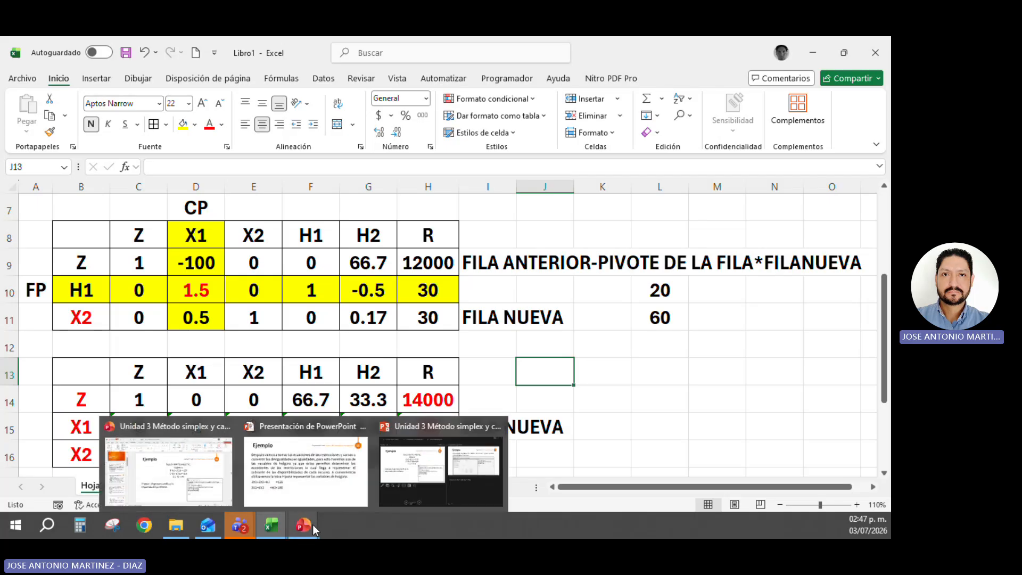
pyautogui.click(417, 469)
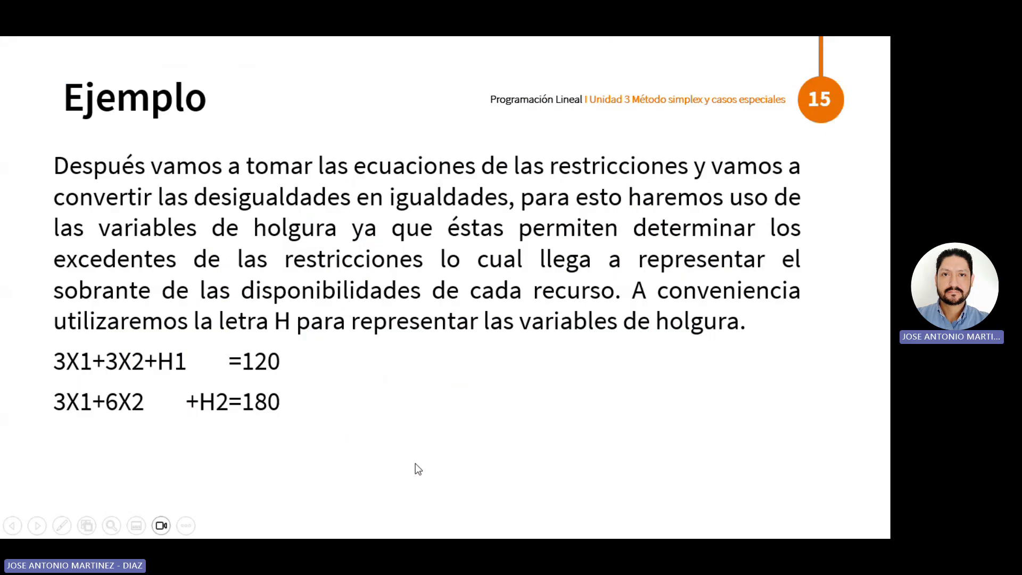
pyautogui.click(410, 365)
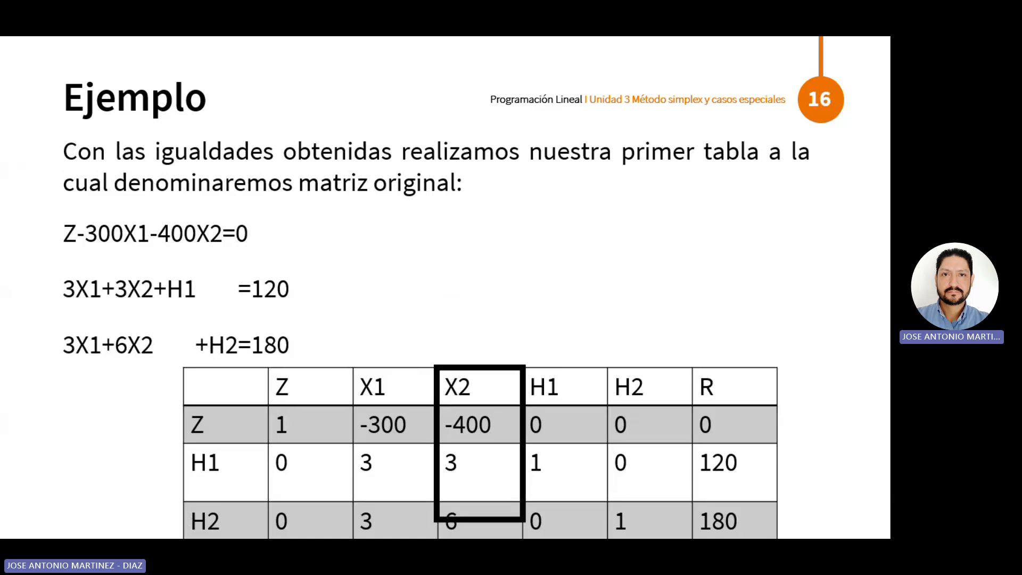
pyautogui.press('Right')
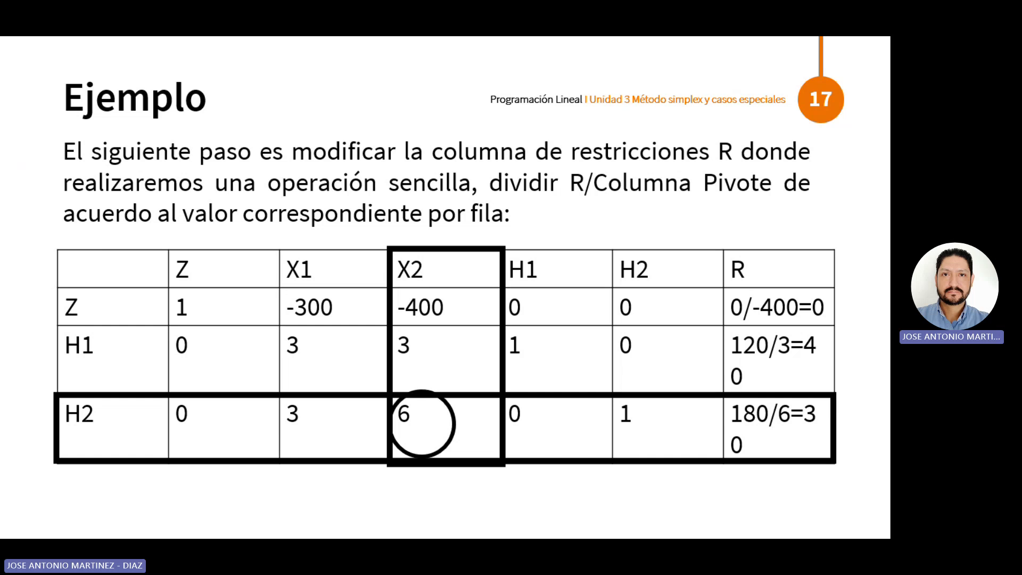
pyautogui.press('Right')
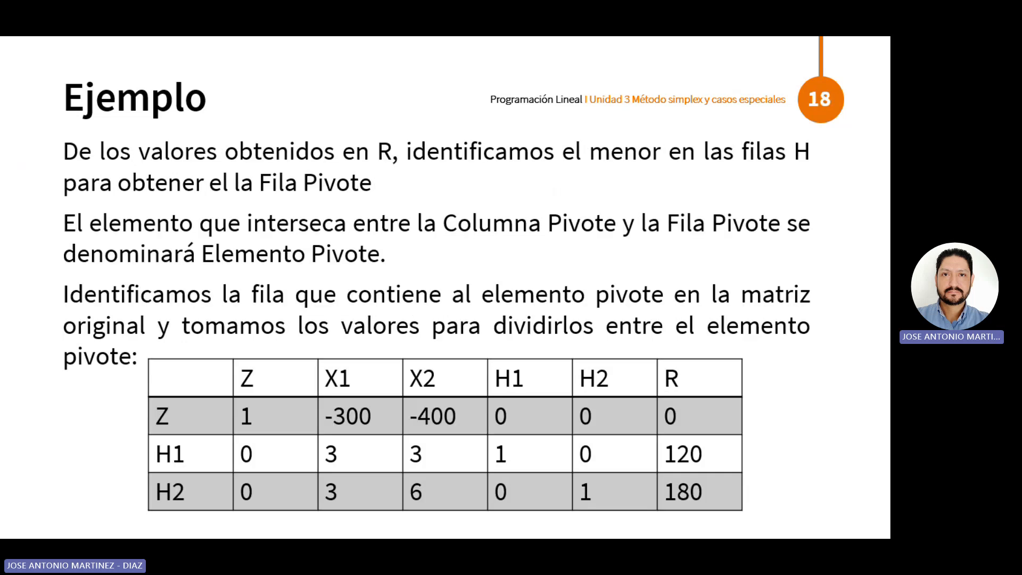
pyautogui.press('Right')
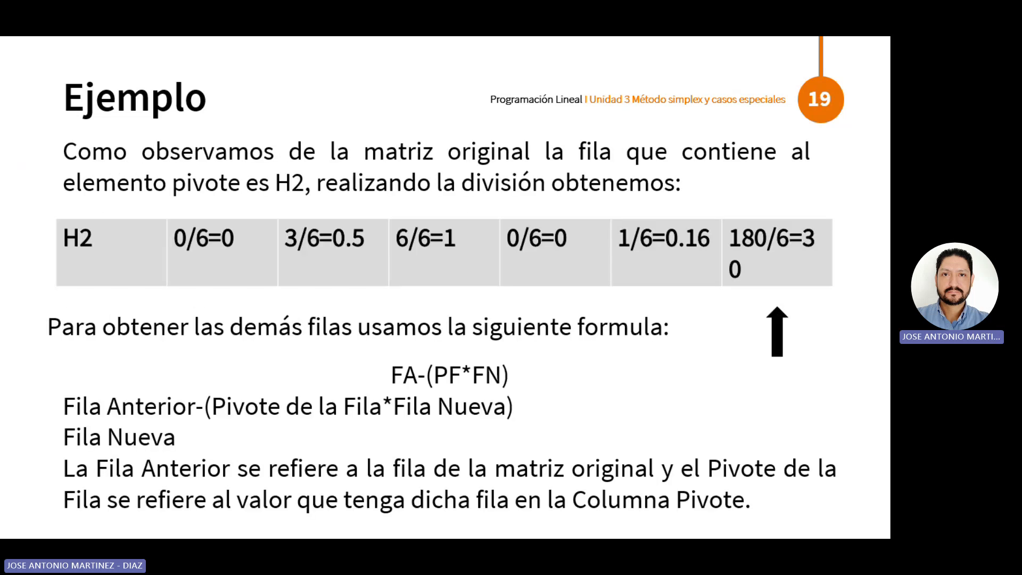
pyautogui.press('Right')
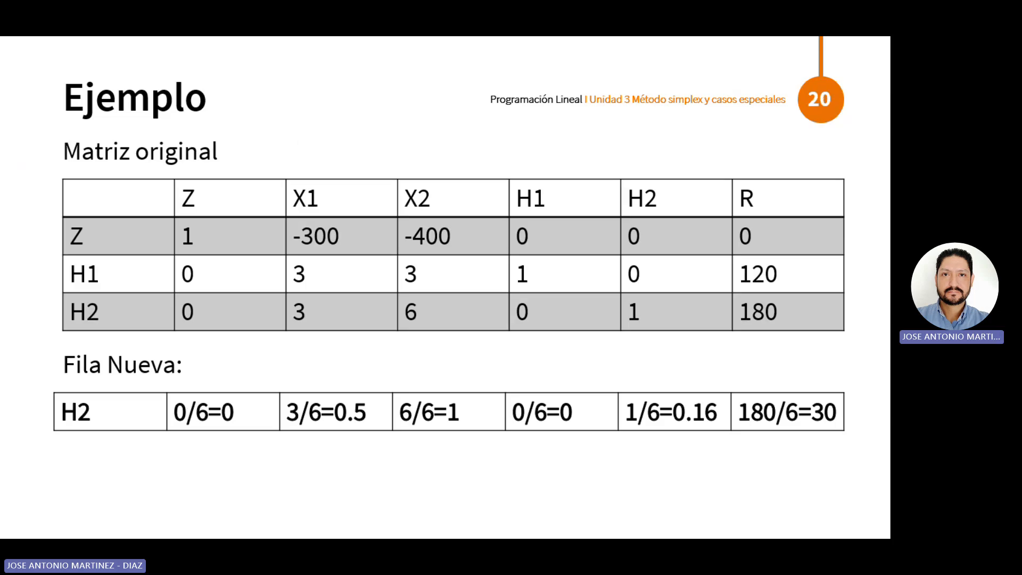
pyautogui.press('Right')
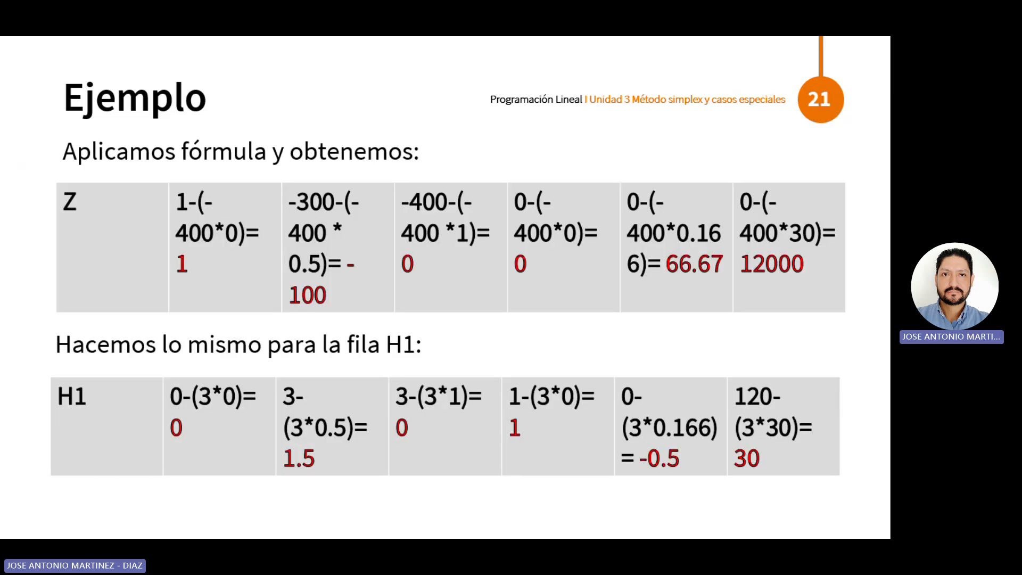